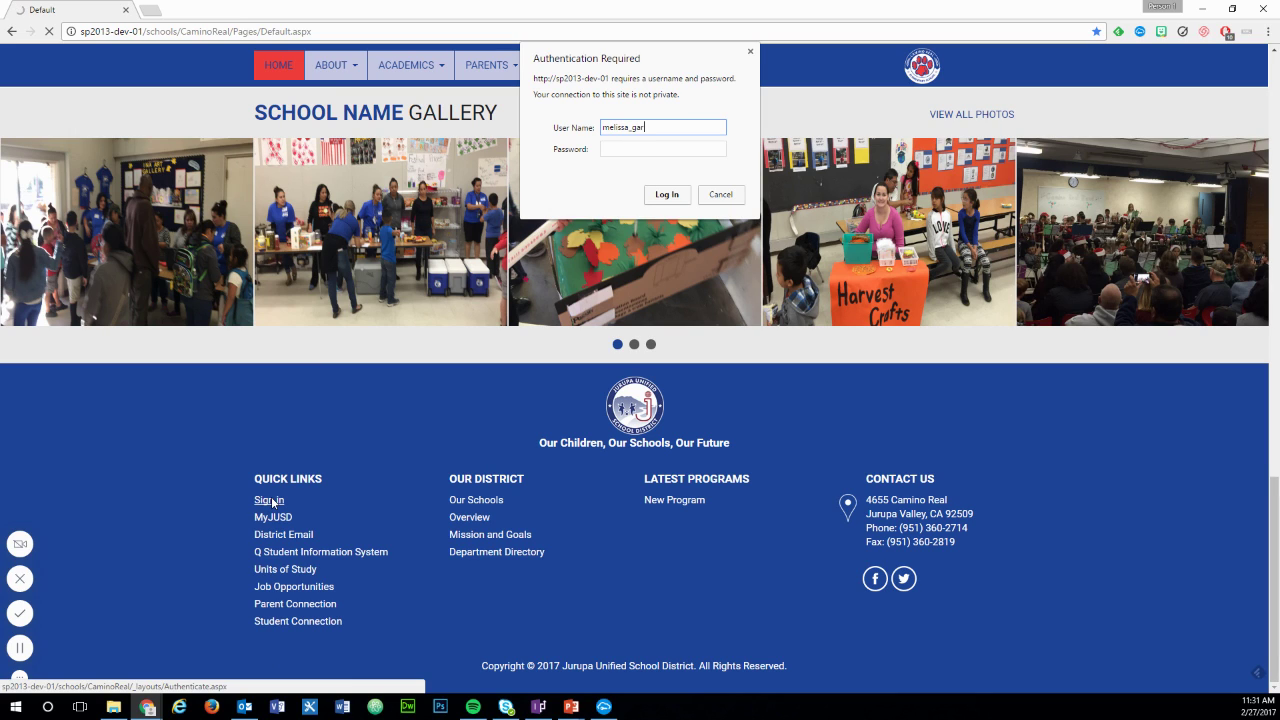
Step: Sign in to the school website with the user name and account password
key("Tab")
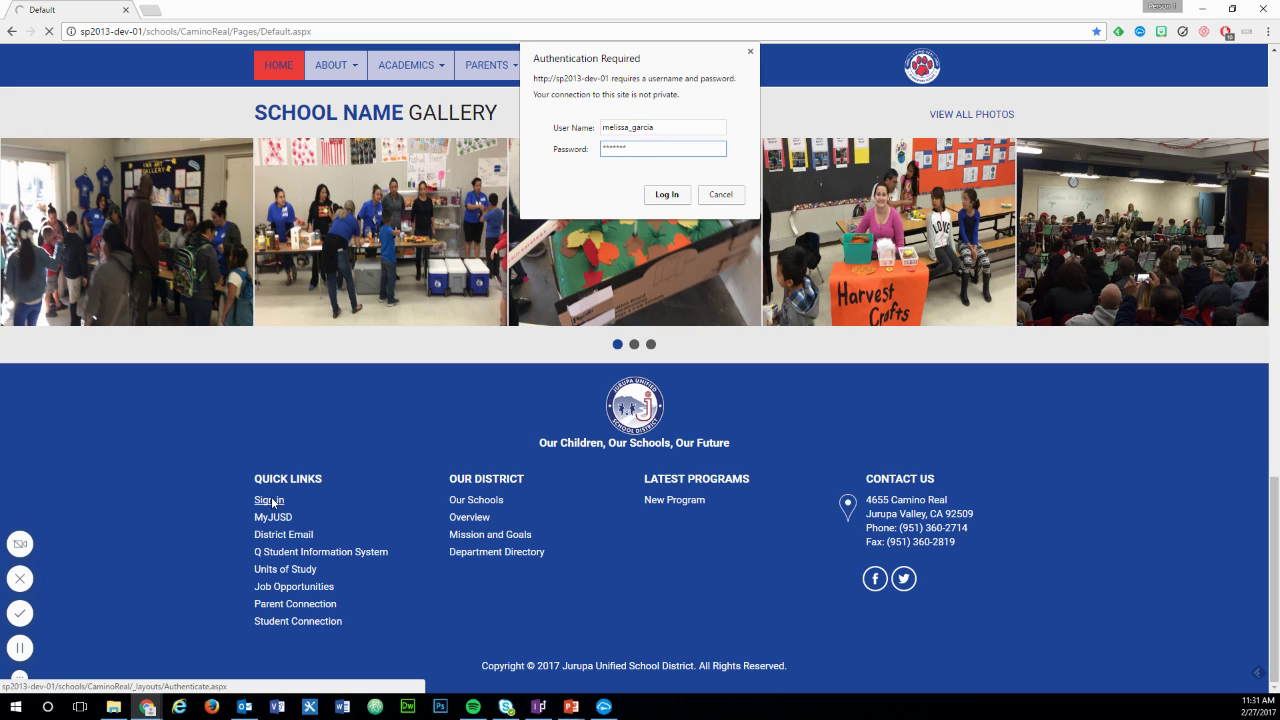
key("Return")
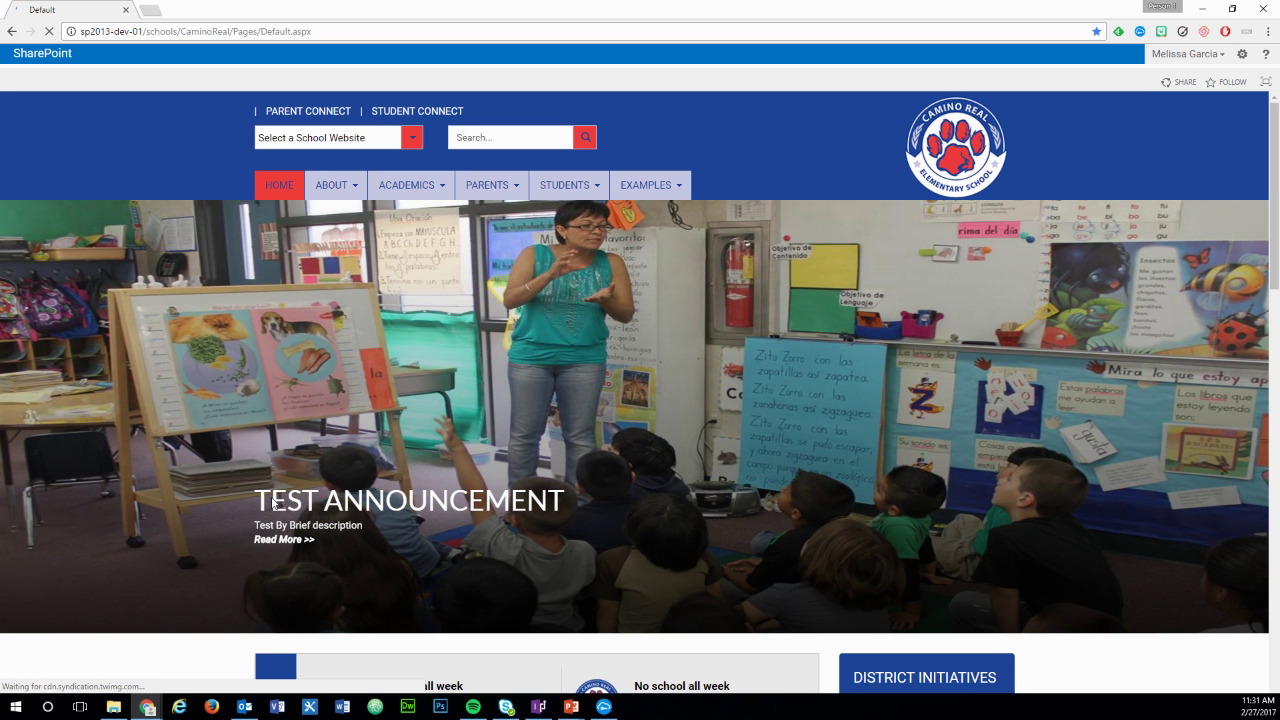
Step: Open the Event Calendar list from the school site's contents
scroll(658, 460, "down", 3)
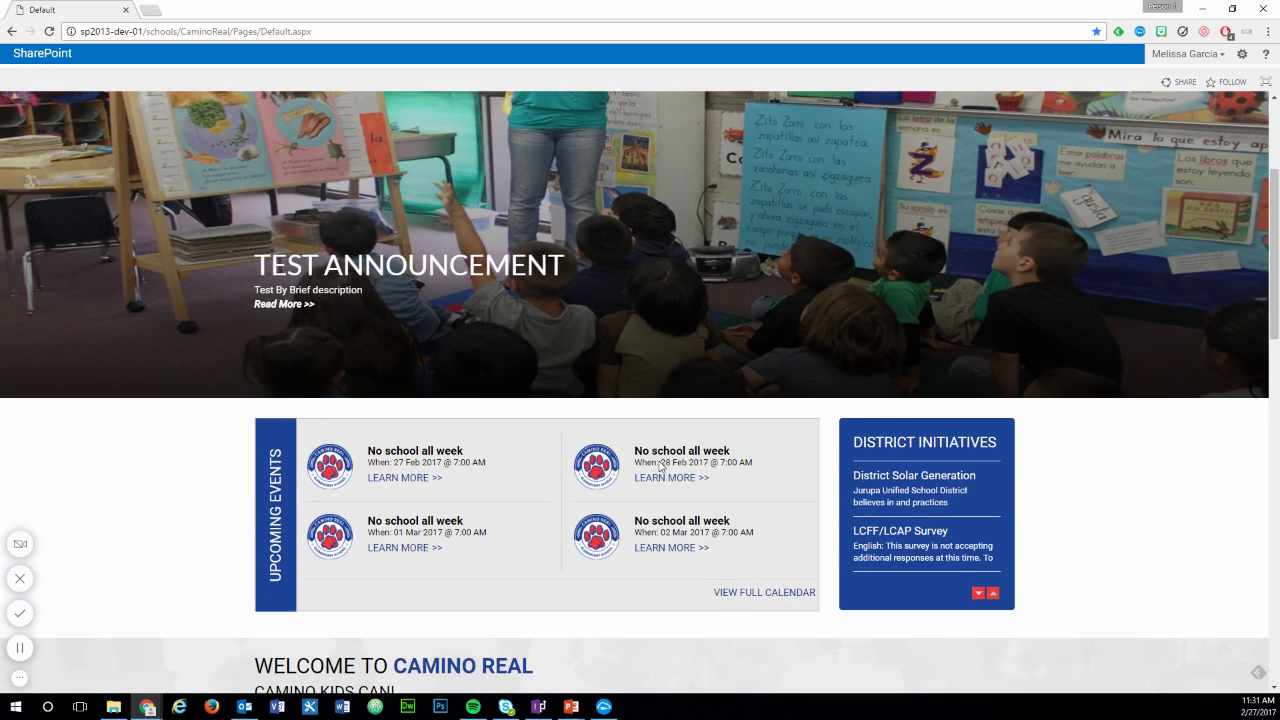
scroll(1000, 318, "up", 3)
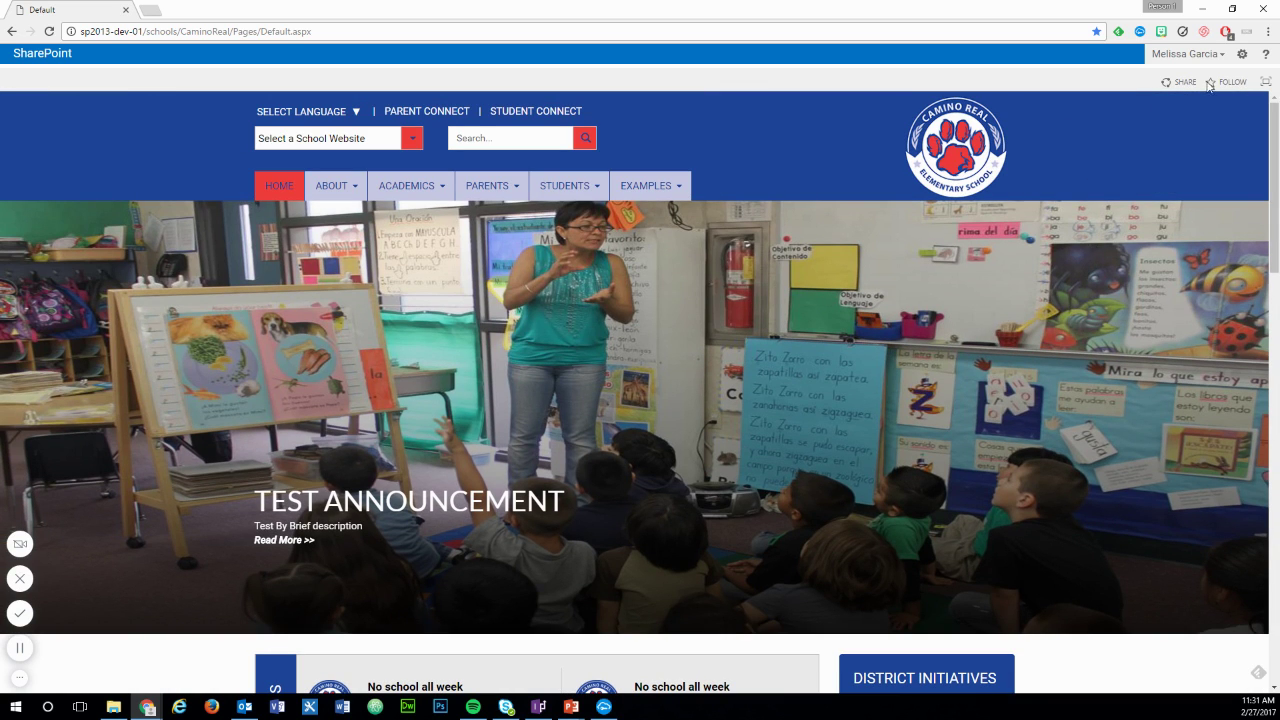
left_click(1242, 55)
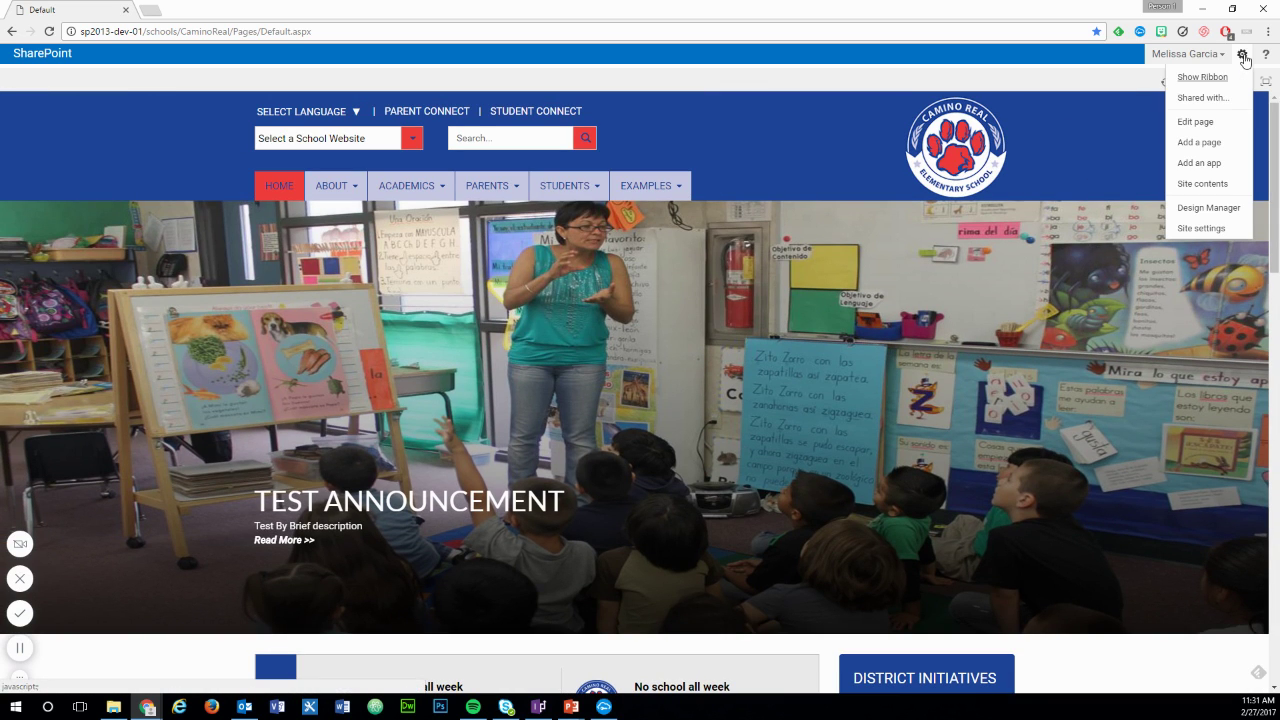
left_click(1221, 185)
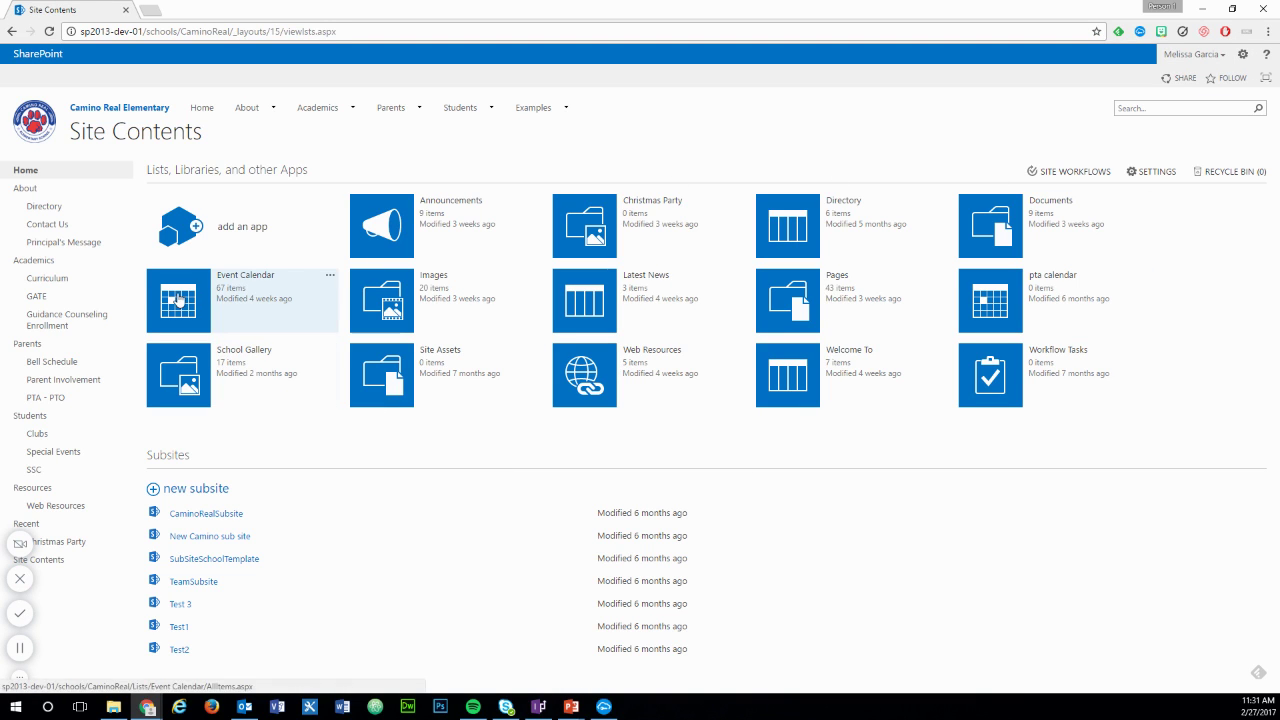
left_click(178, 298)
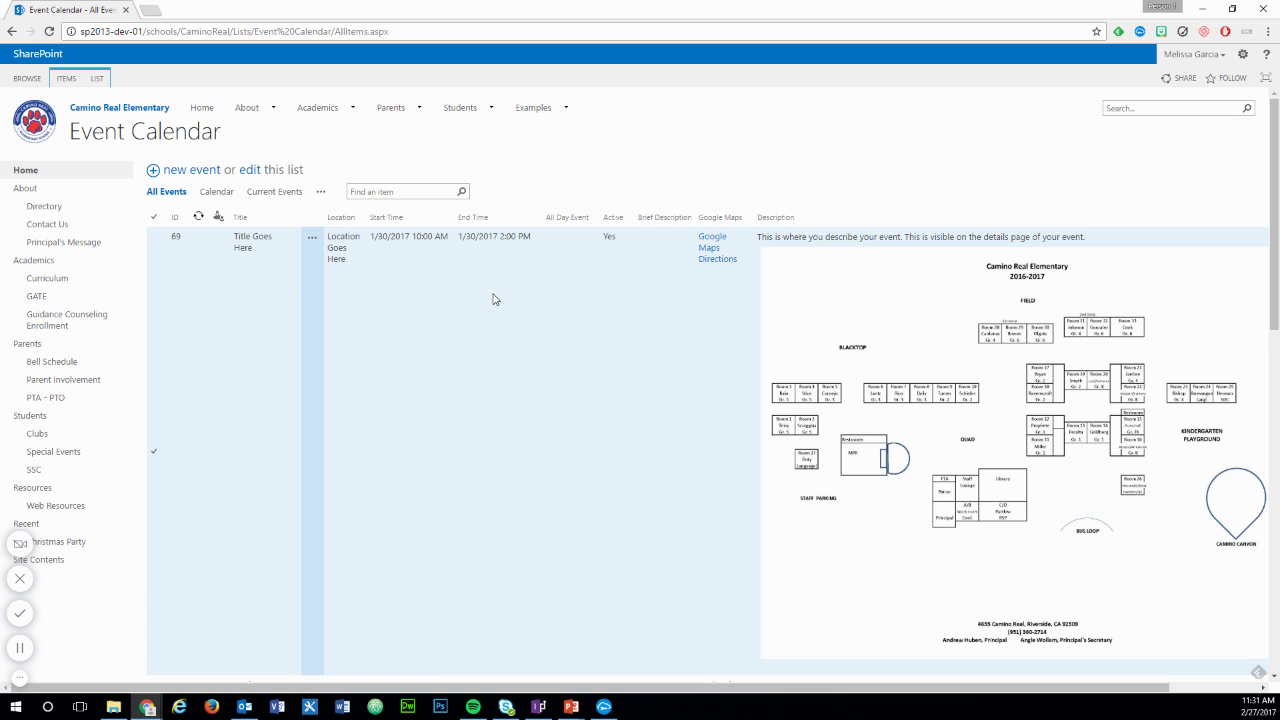
Step: Create a new calendar event titled "Spring Recess" and leave its location blank
scroll(528, 315, "down", 3)
scroll(528, 315, "down", 6)
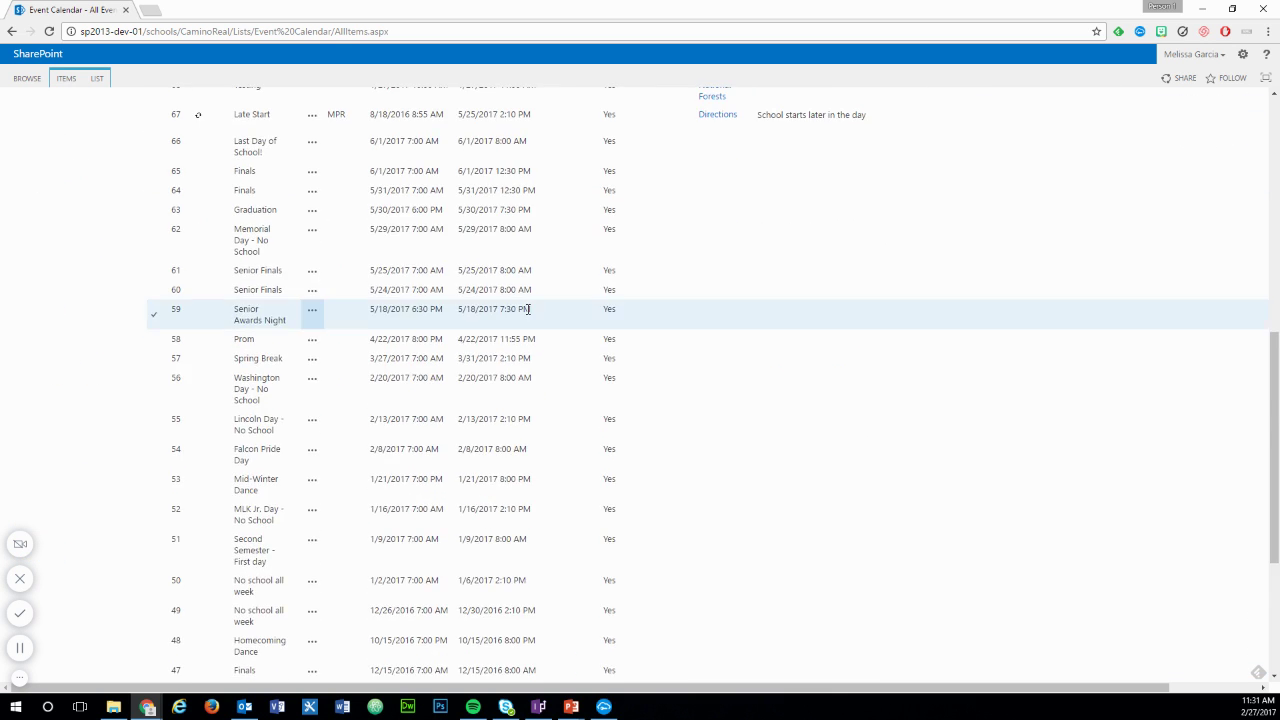
scroll(528, 315, "up", 10)
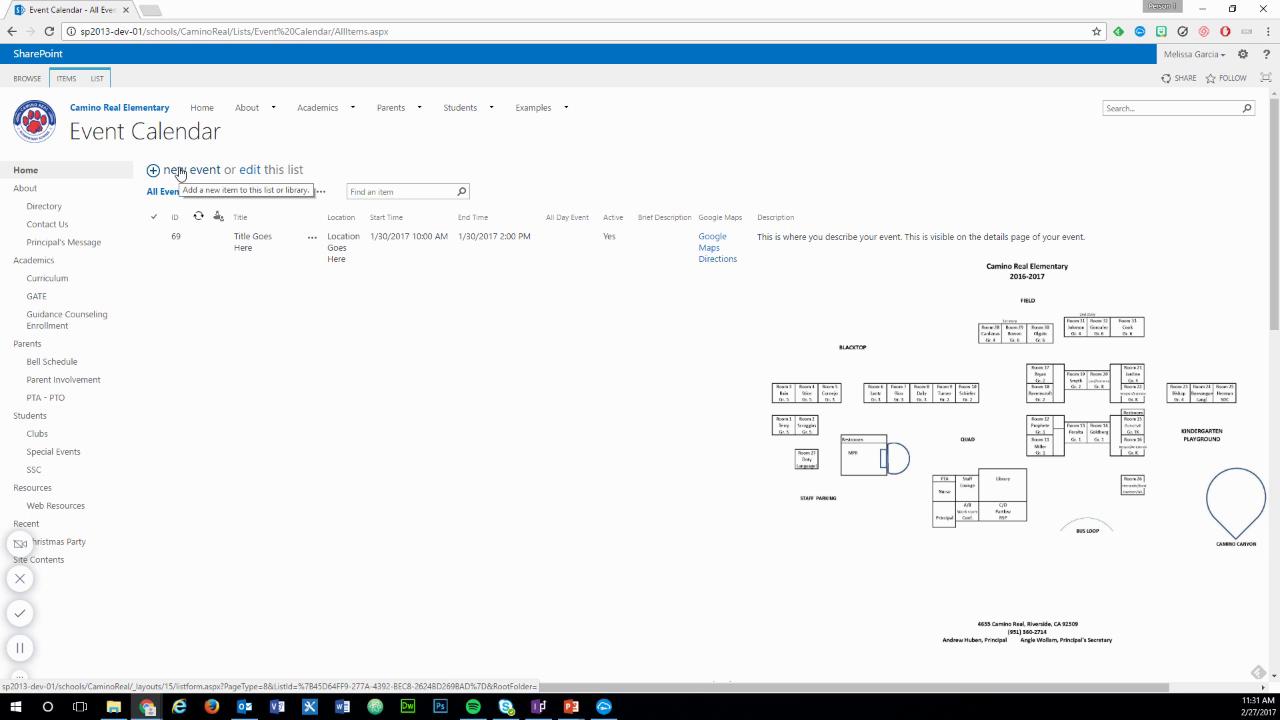
left_click(181, 172)
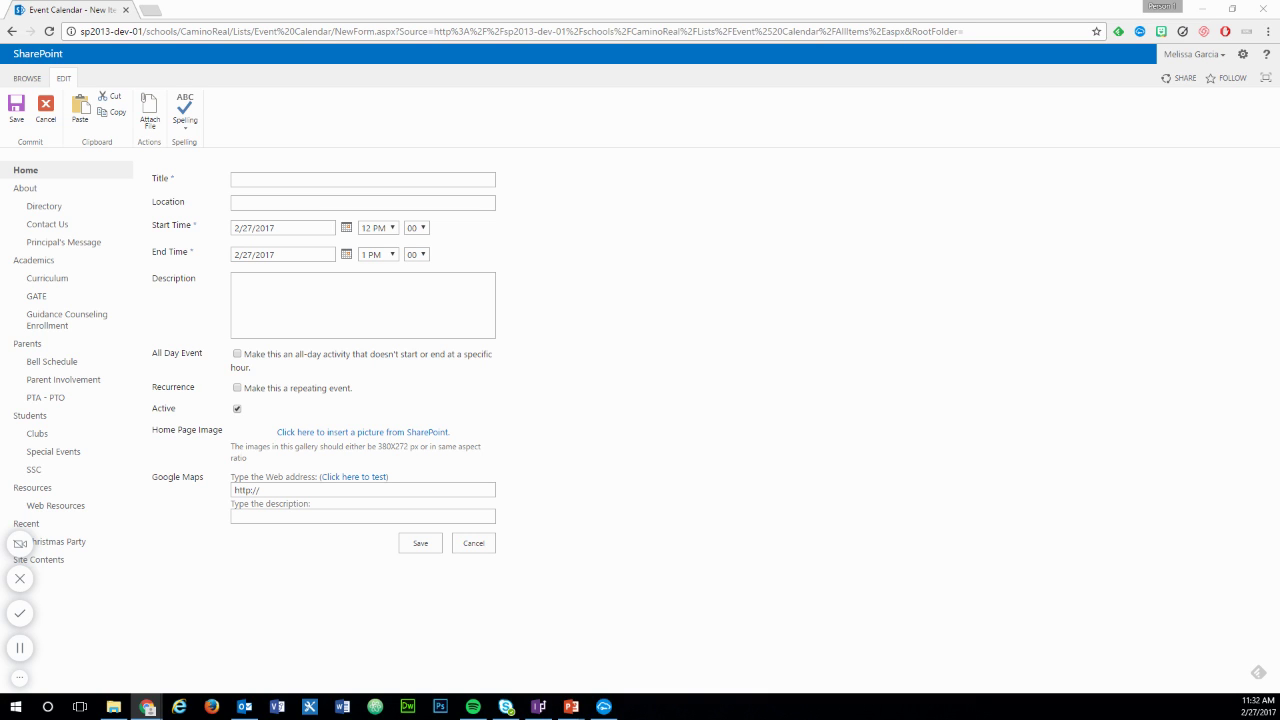
left_click(335, 180)
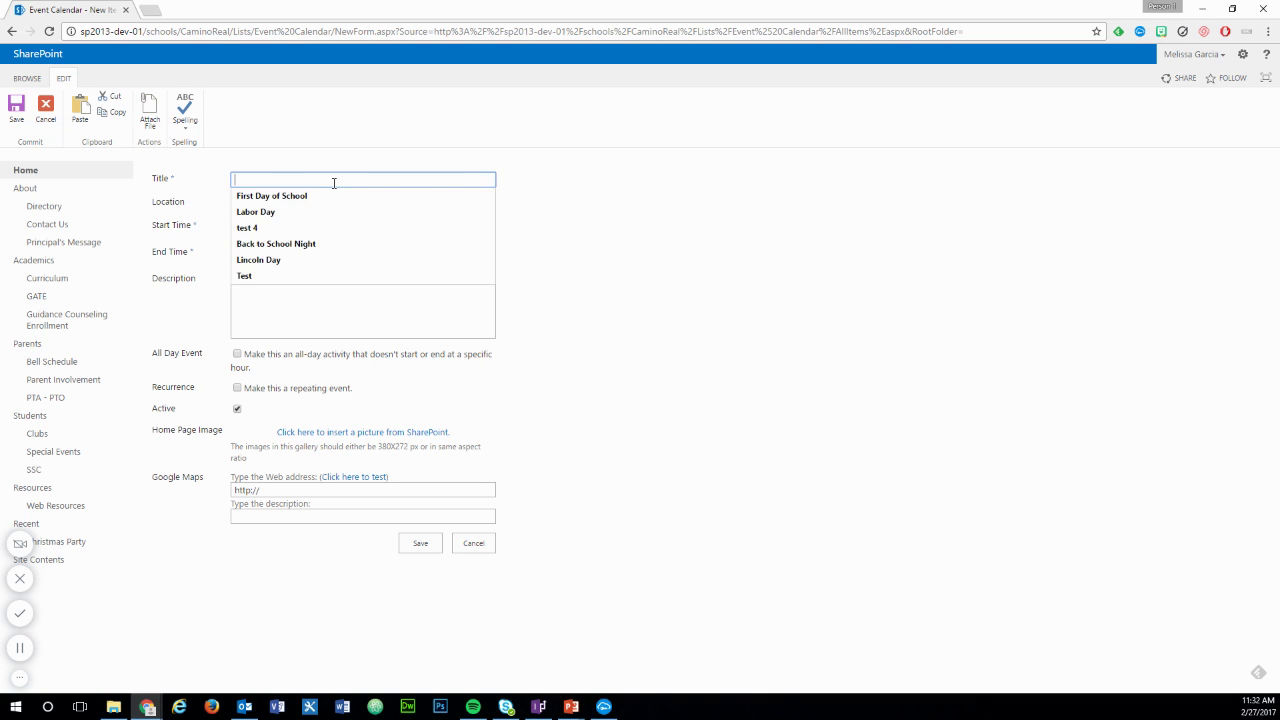
type("Spring Recess")
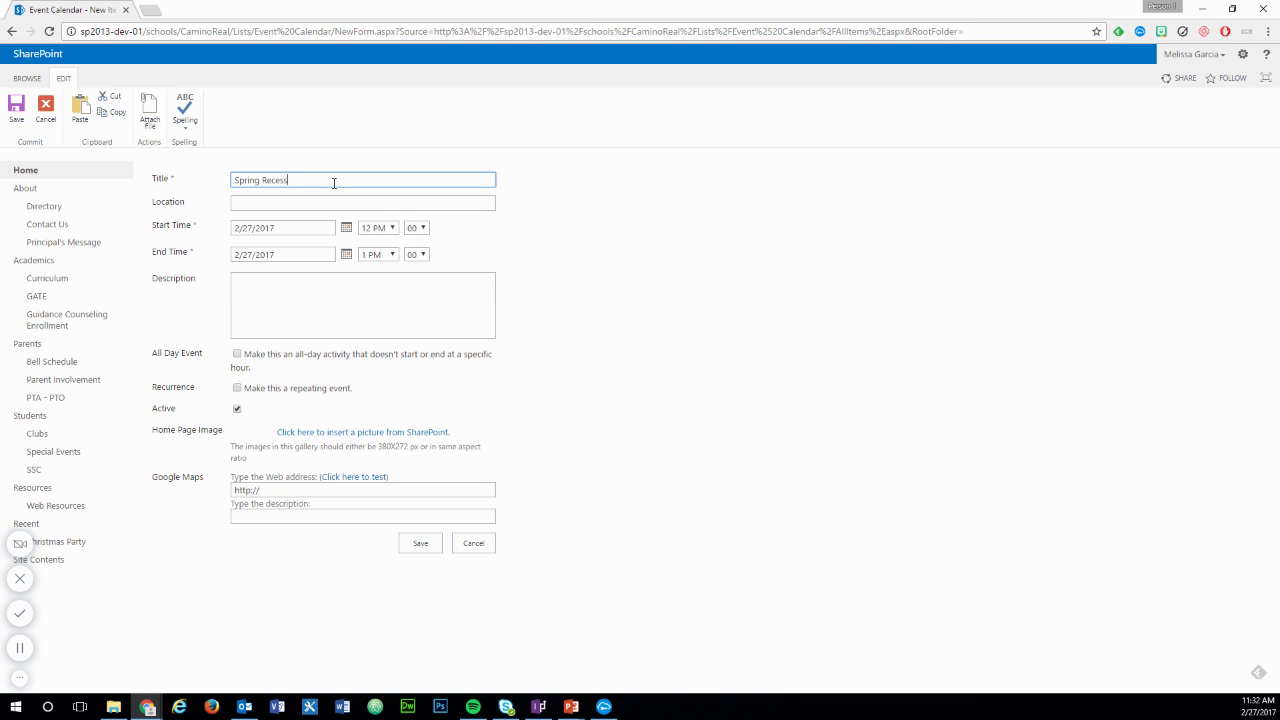
key("Tab")
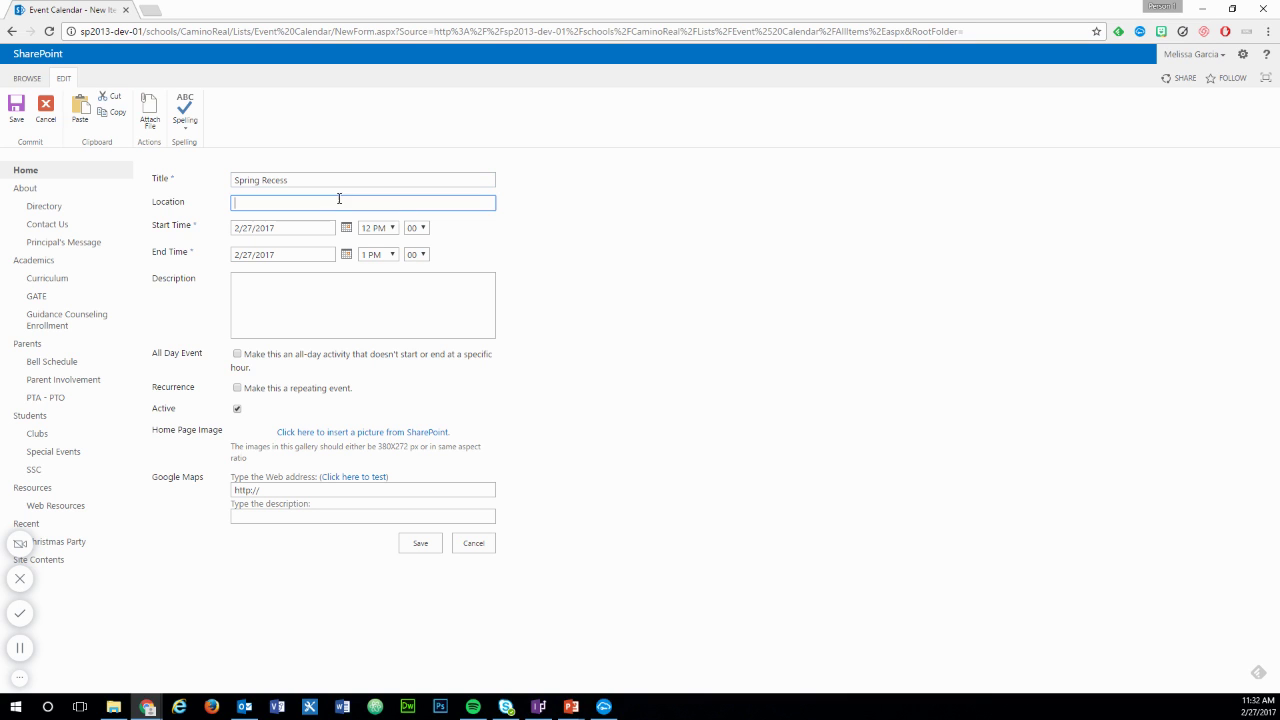
Step: Set the event's start date to 3/27/2017 and its end date to 3/31/2017
left_click(346, 228)
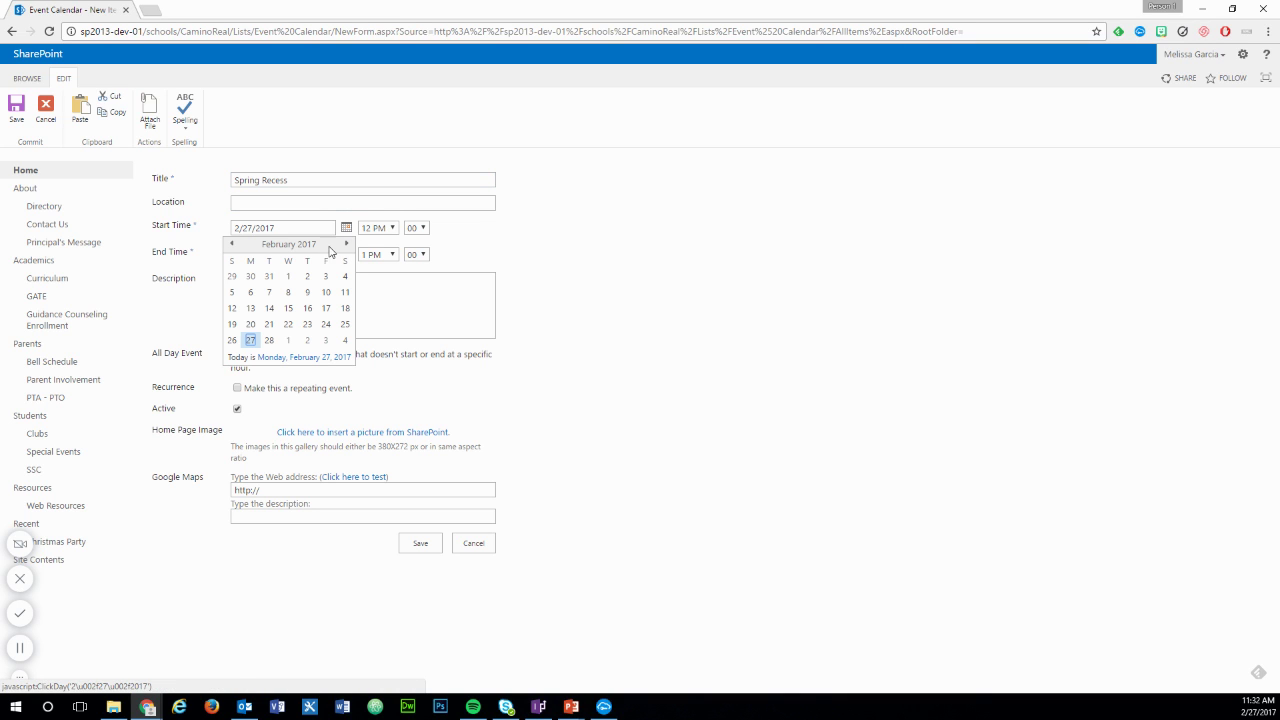
left_click(346, 244)
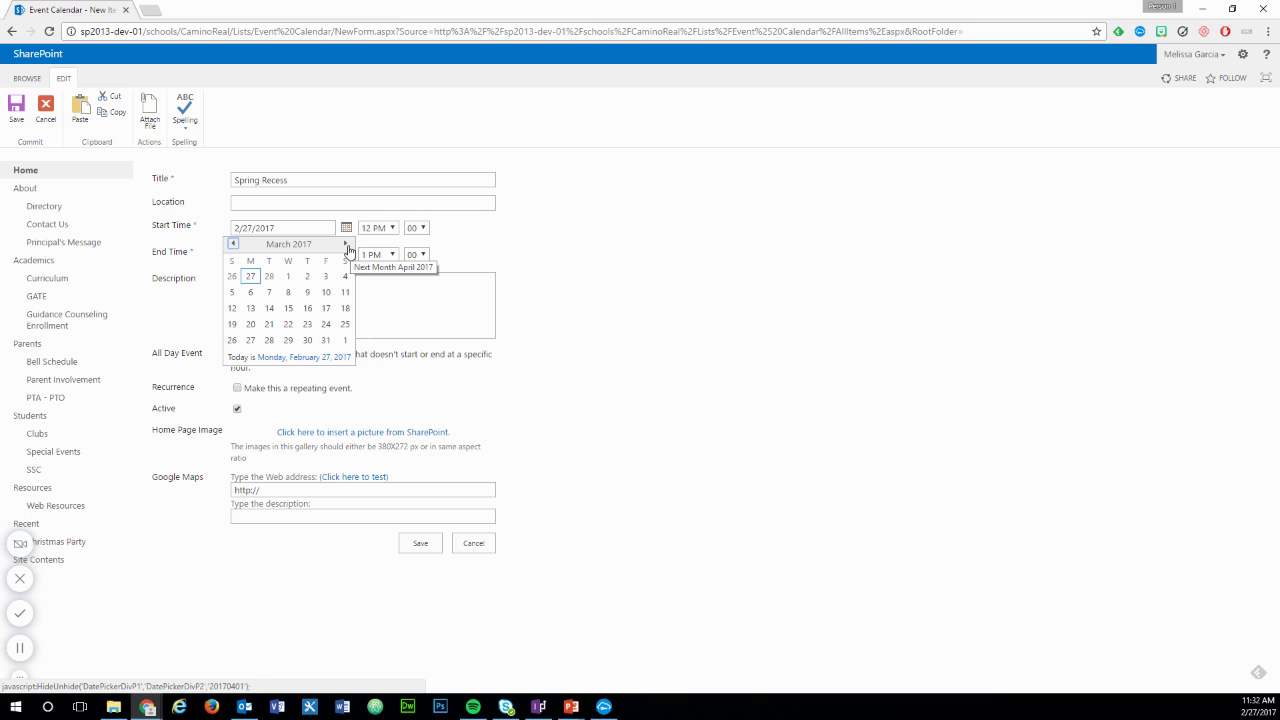
left_click(251, 341)
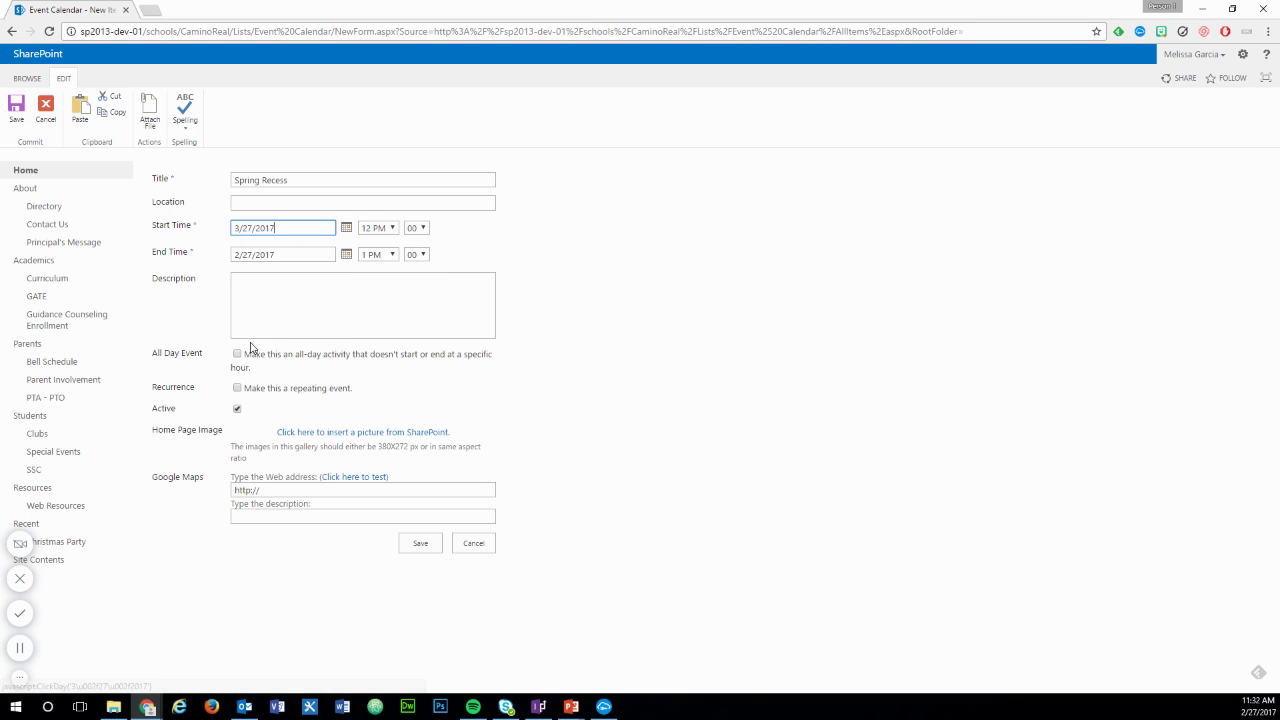
left_click(346, 256)
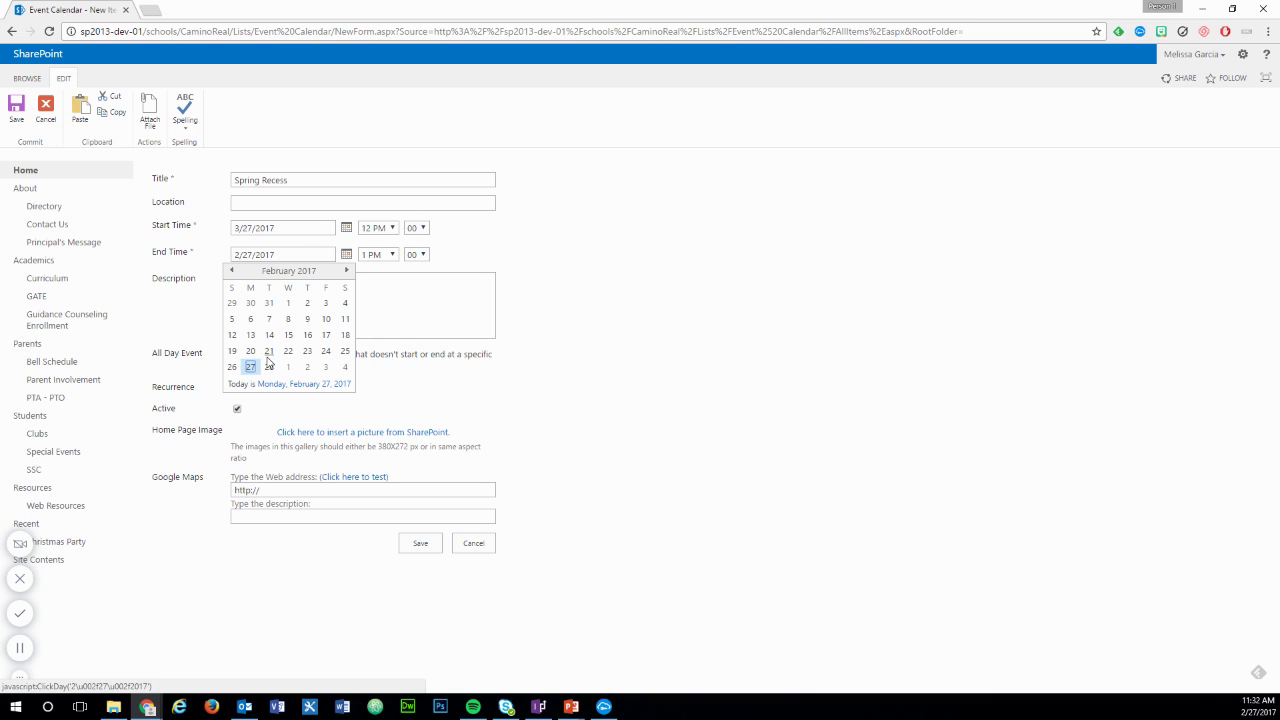
left_click(346, 271)
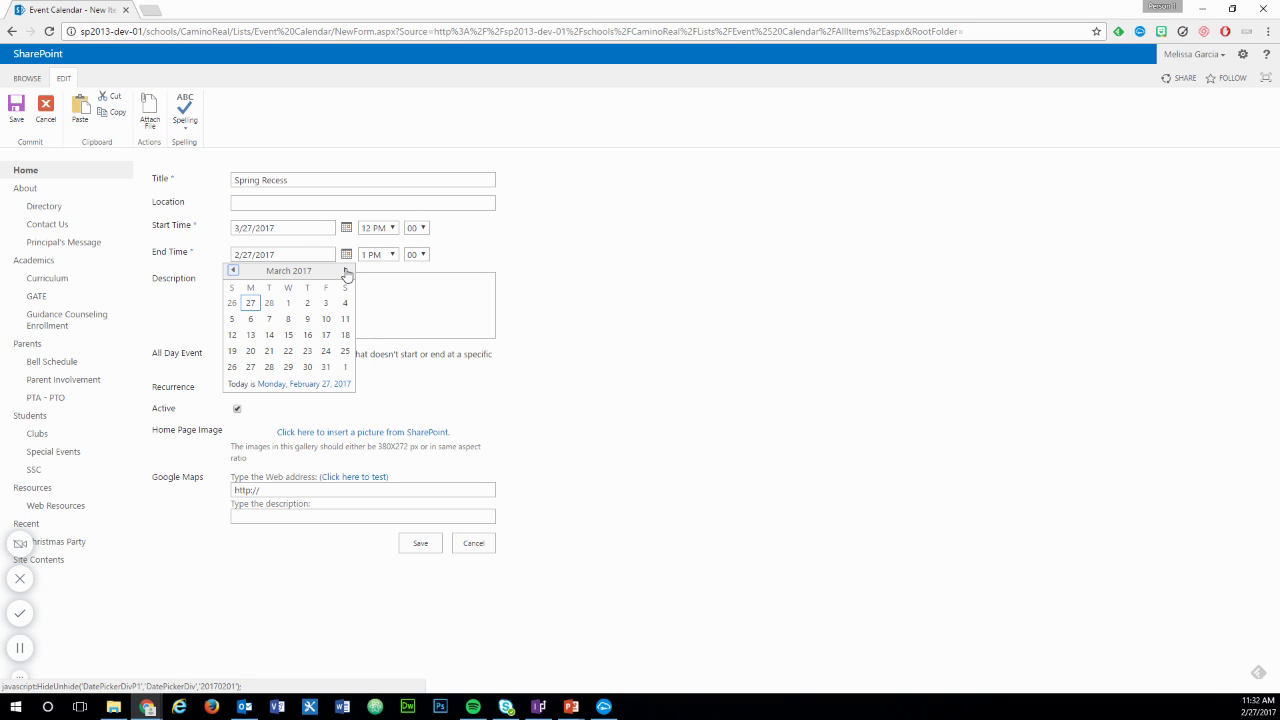
left_click(326, 367)
Step: Add the description "School will not be in session during spring recess.", make the event all-day and save it
left_click(285, 292)
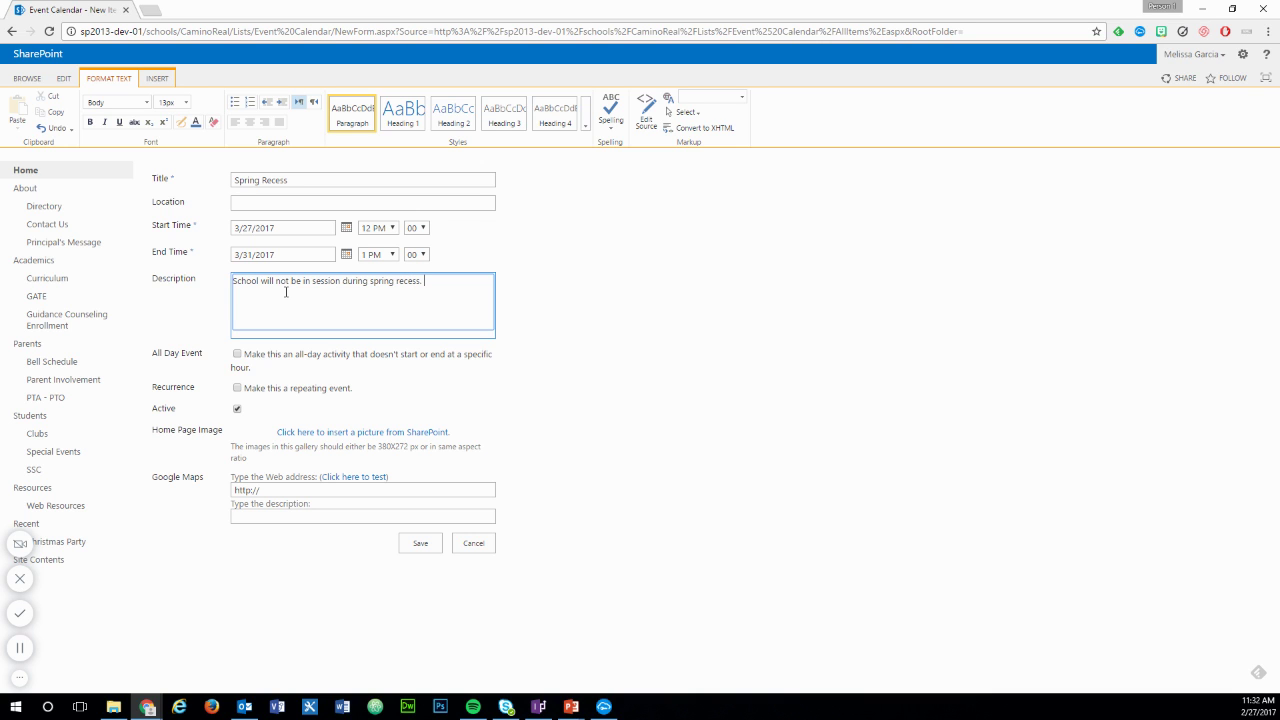
left_click(237, 355)
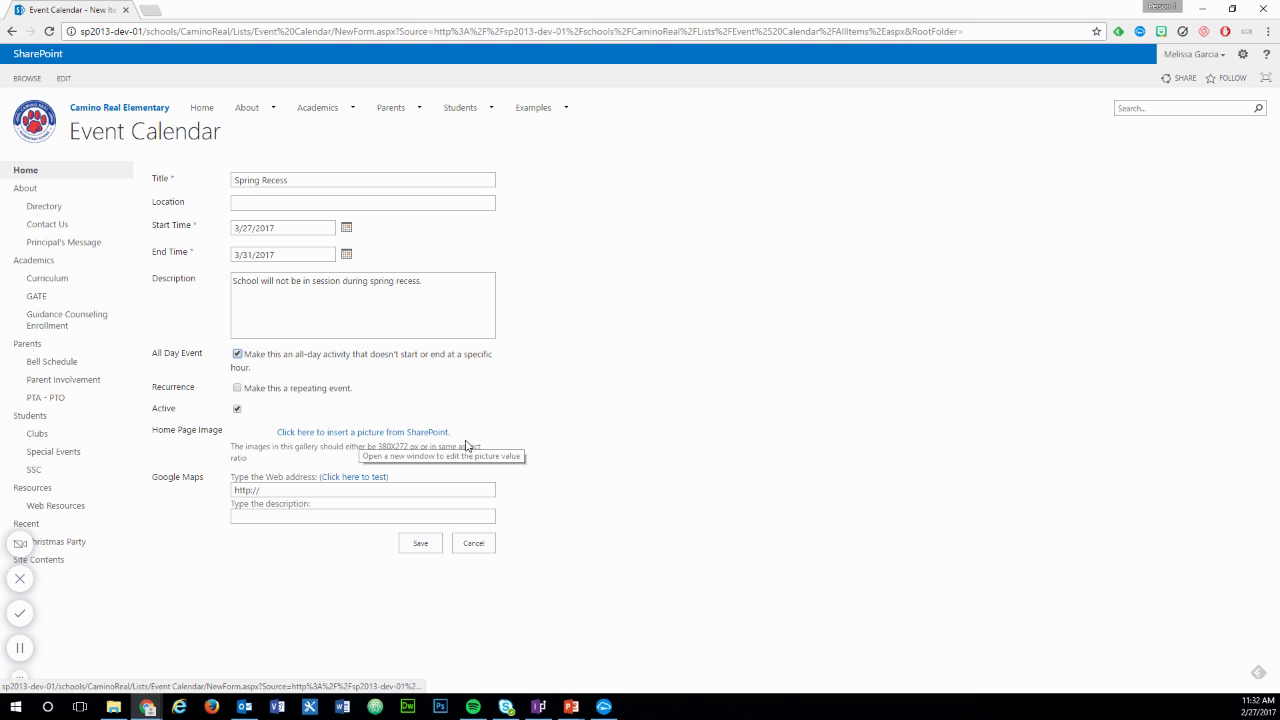
left_click(421, 544)
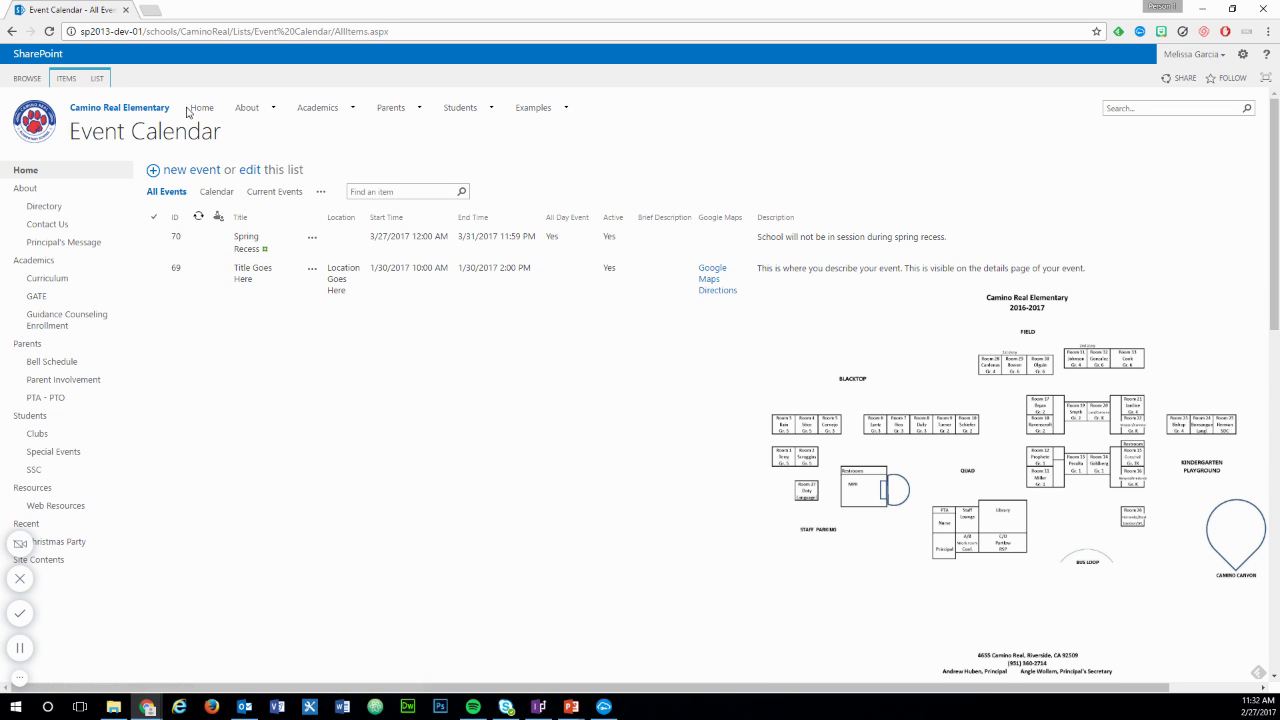
Step: Open the school's home page in a new tab and check its Upcoming Events section
right_click(197, 108)
left_click(255, 116)
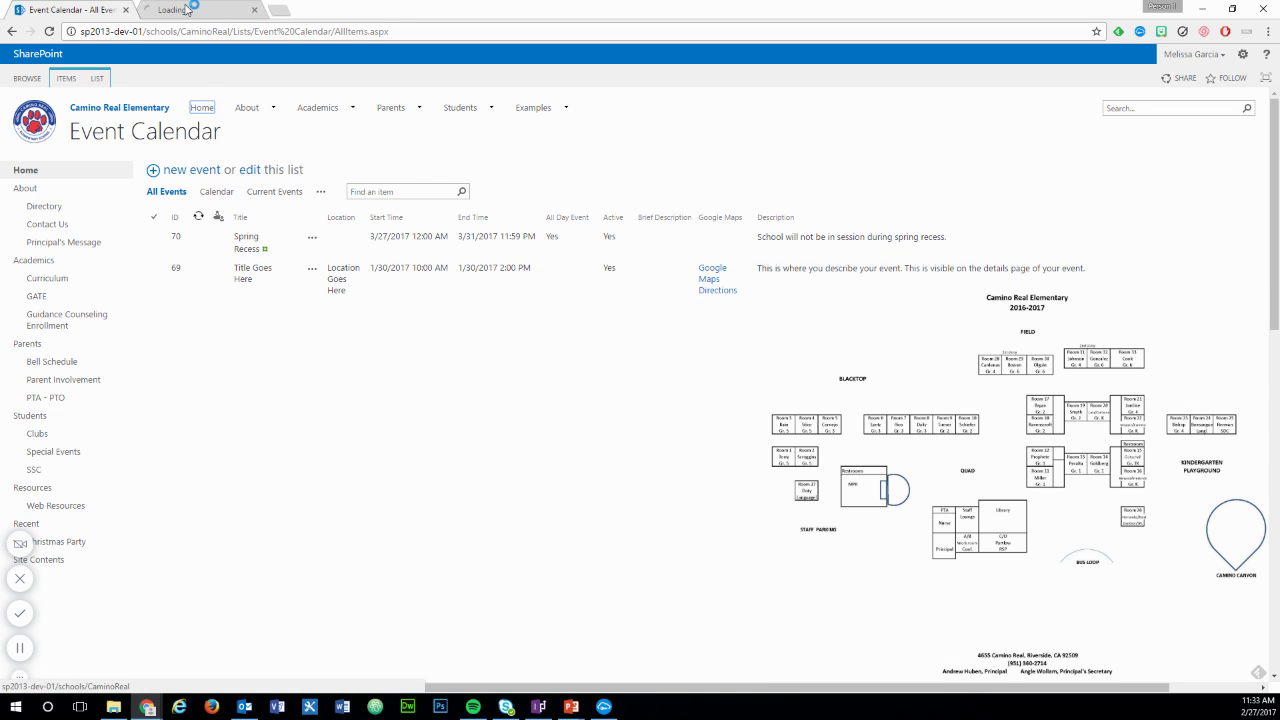
left_click(195, 8)
scroll(205, 455, "down", 3)
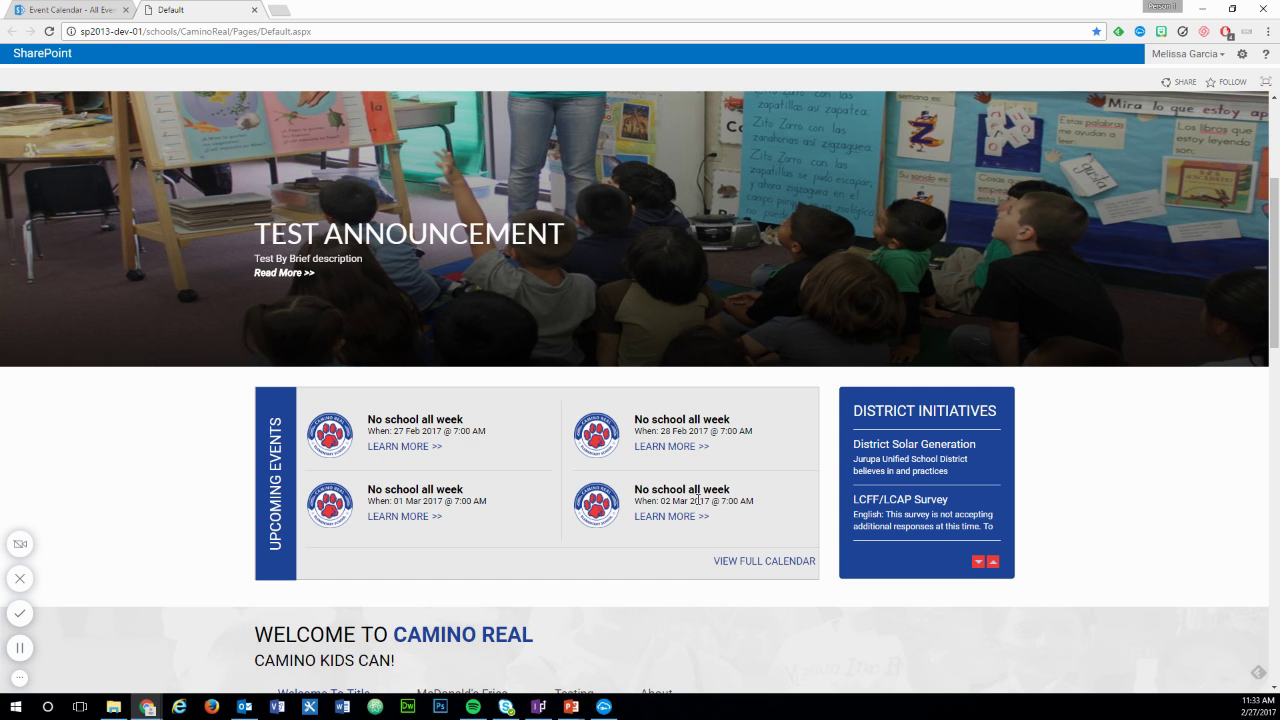
Step: Return to the Event Calendar list and examine the titles and dates of its existing events
left_click(79, 15)
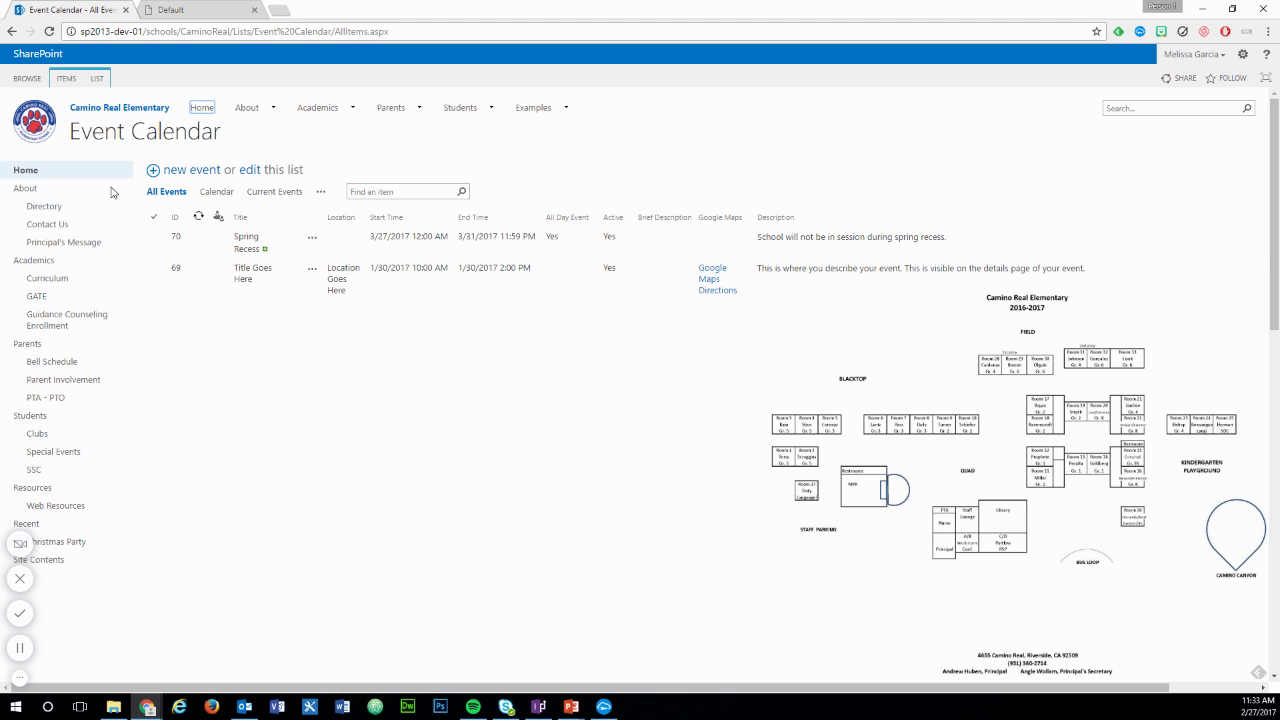
scroll(234, 309, "down", 3)
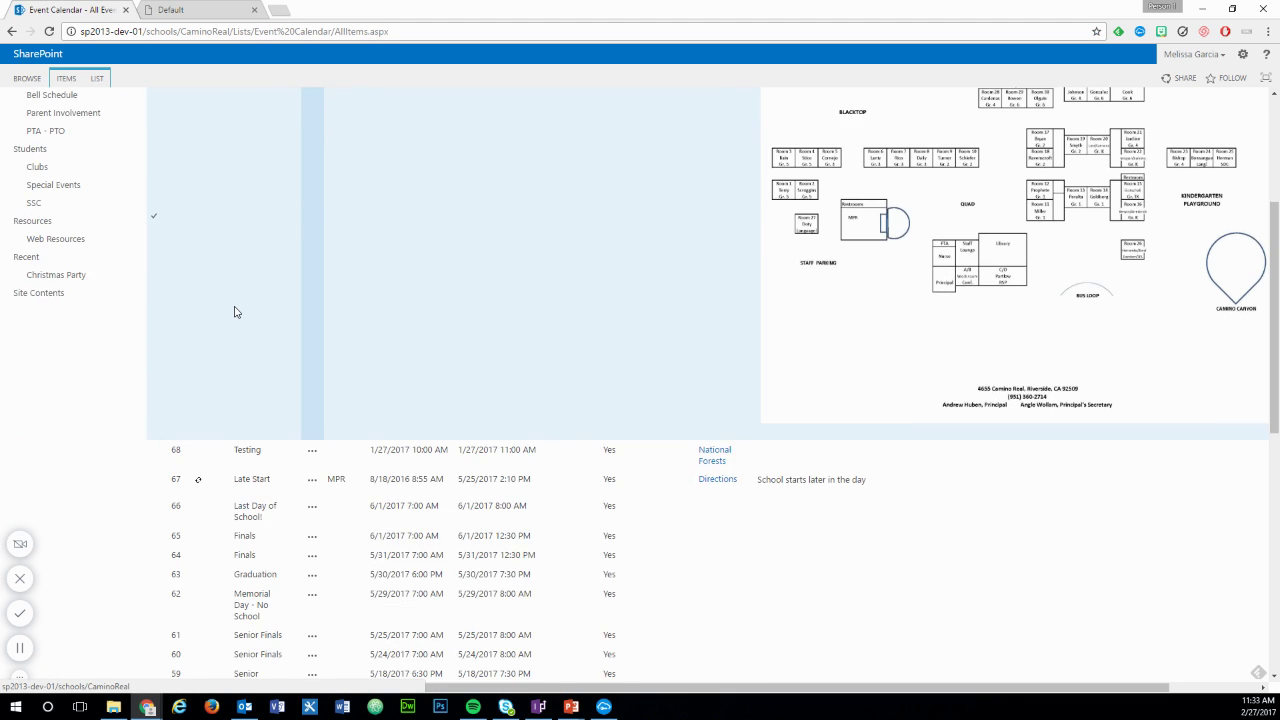
scroll(234, 312, "down", 1)
scroll(234, 309, "up", 2)
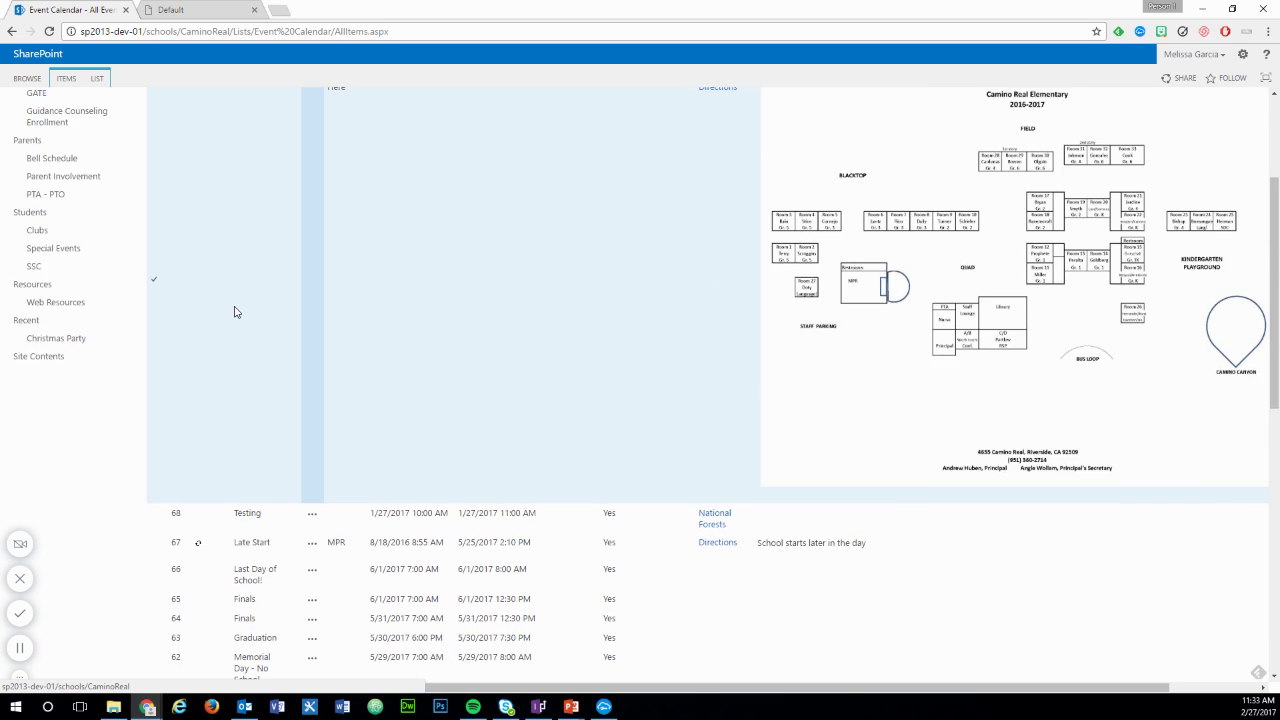
scroll(234, 309, "down", 3)
left_click(234, 309)
scroll(234, 309, "down", 2)
left_click(236, 310)
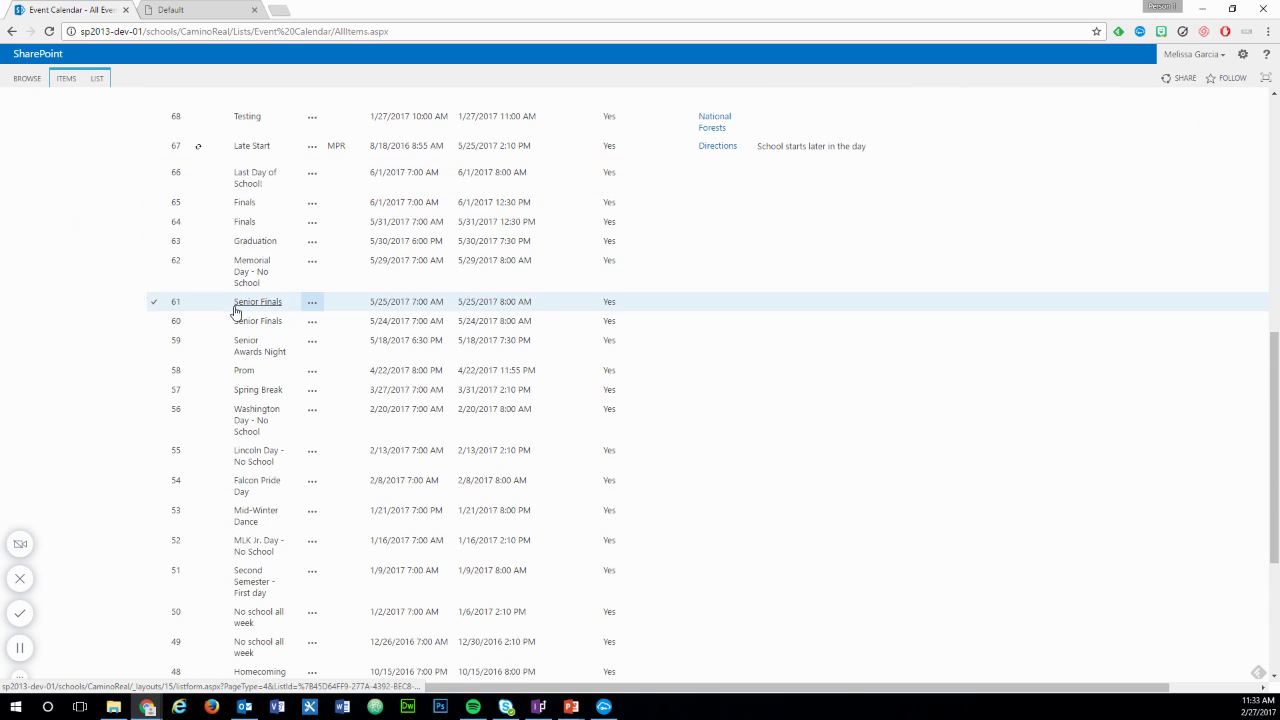
scroll(236, 314, "down", 1)
left_click(236, 314)
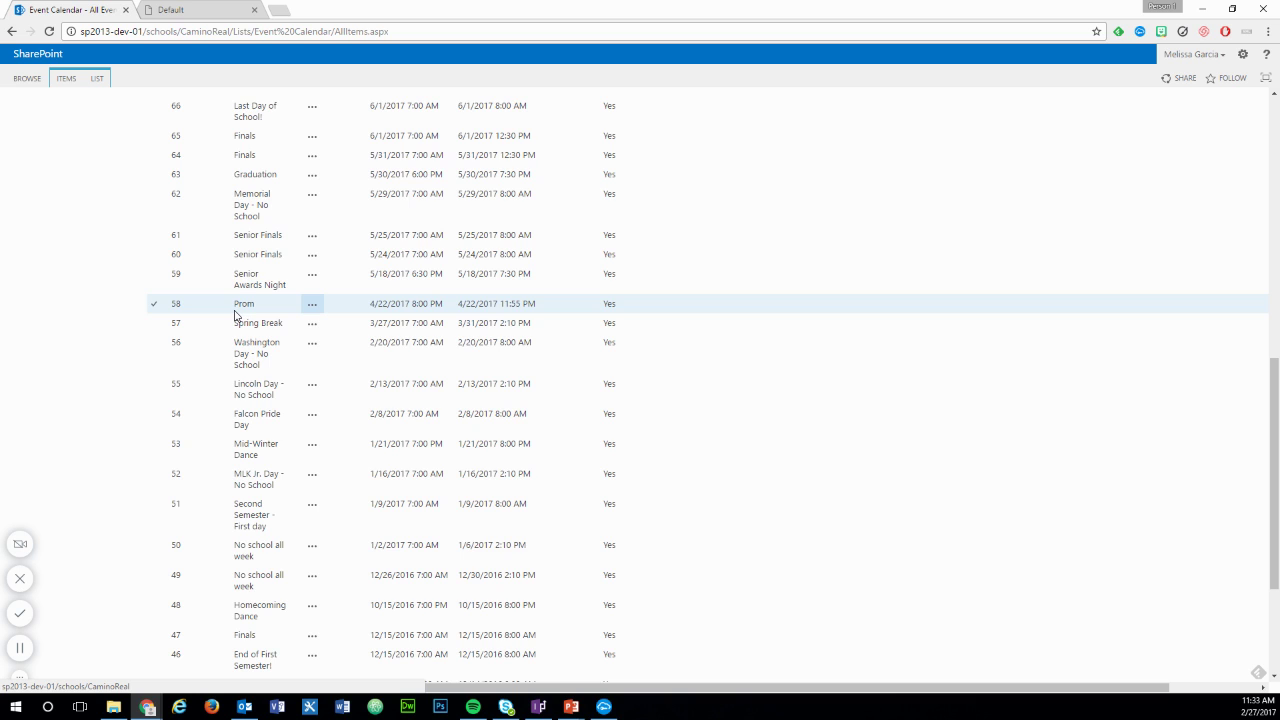
scroll(235, 314, "up", 7)
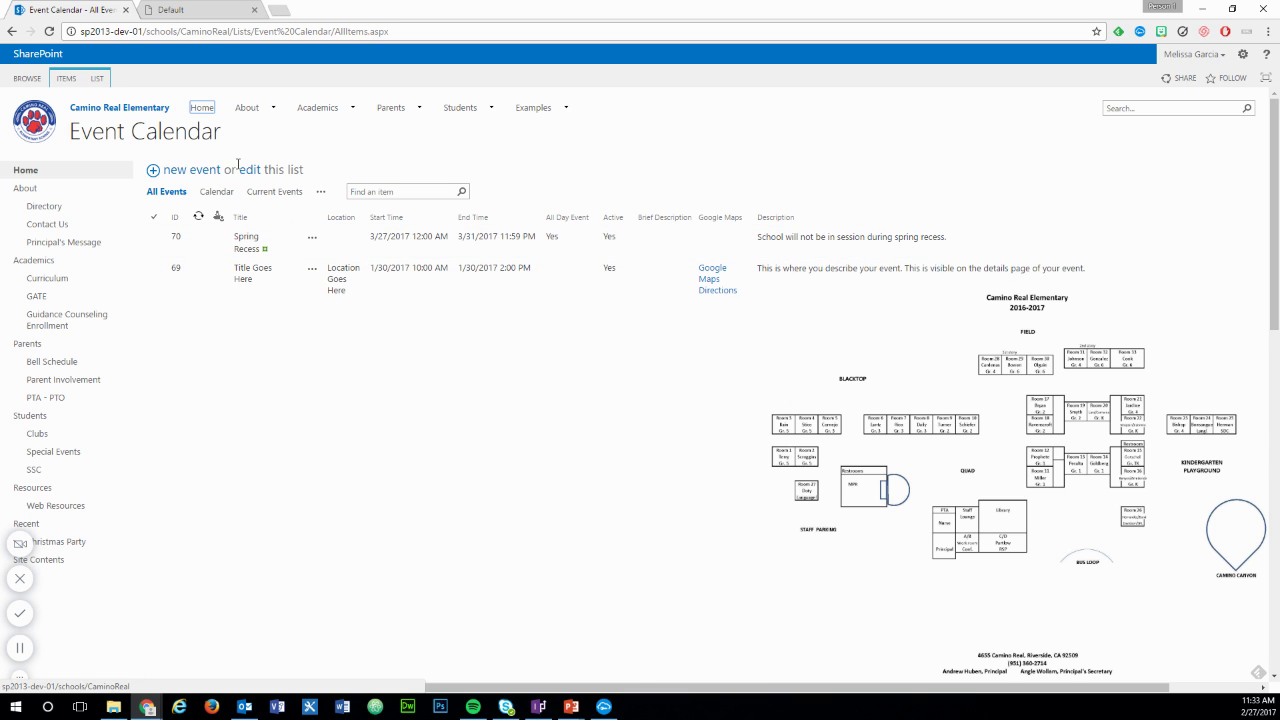
Step: Put the Event Calendar list into inline editing and compare its entries with the home page's upcoming events
left_click(251, 171)
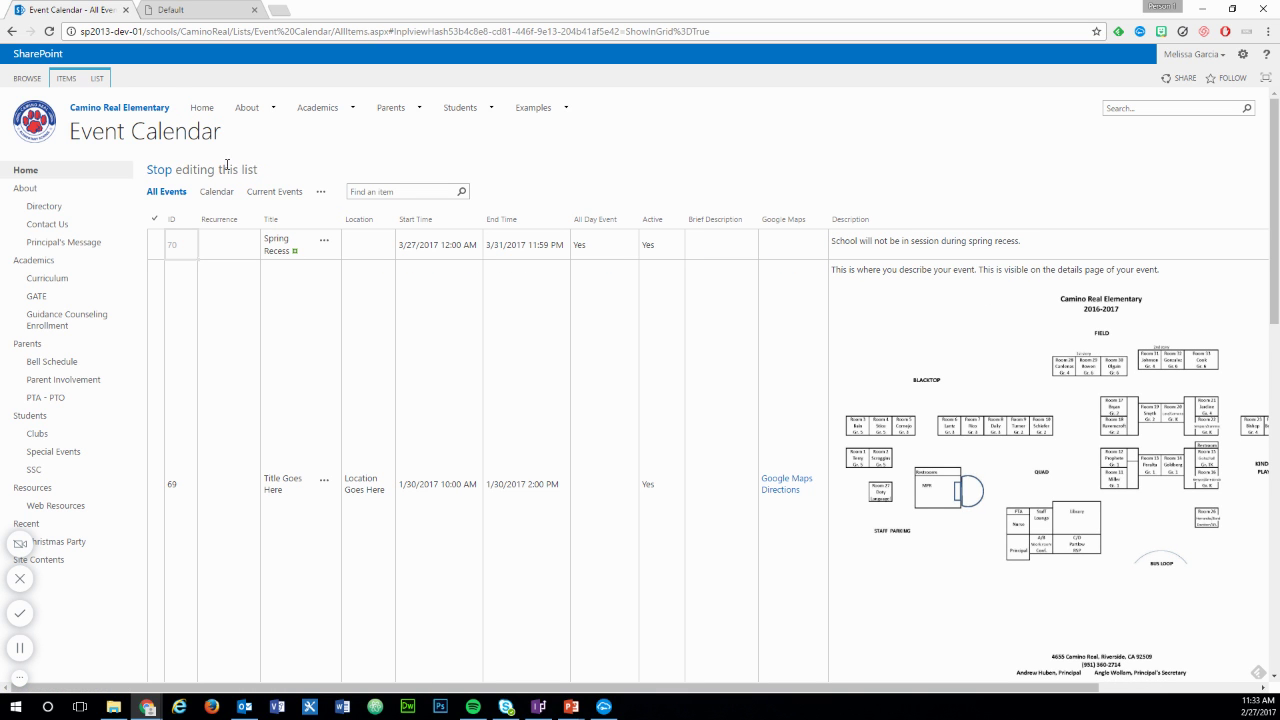
scroll(386, 343, "down", 7)
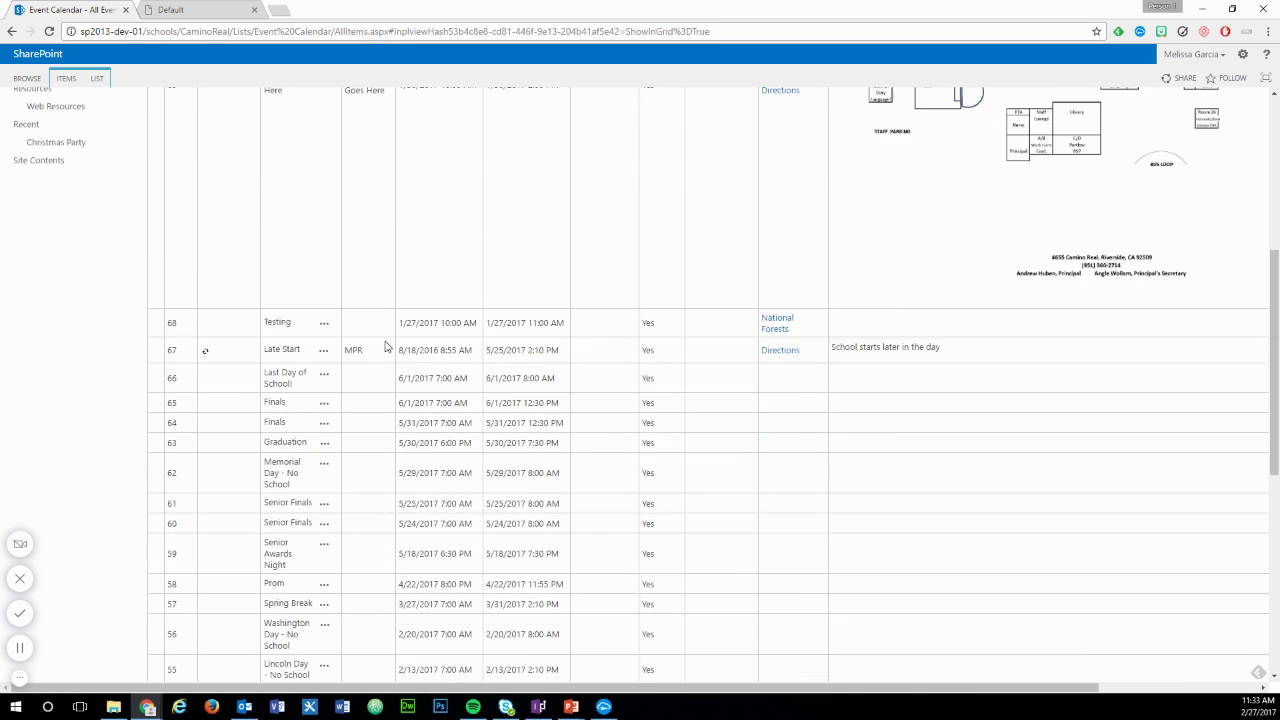
left_click(217, 8)
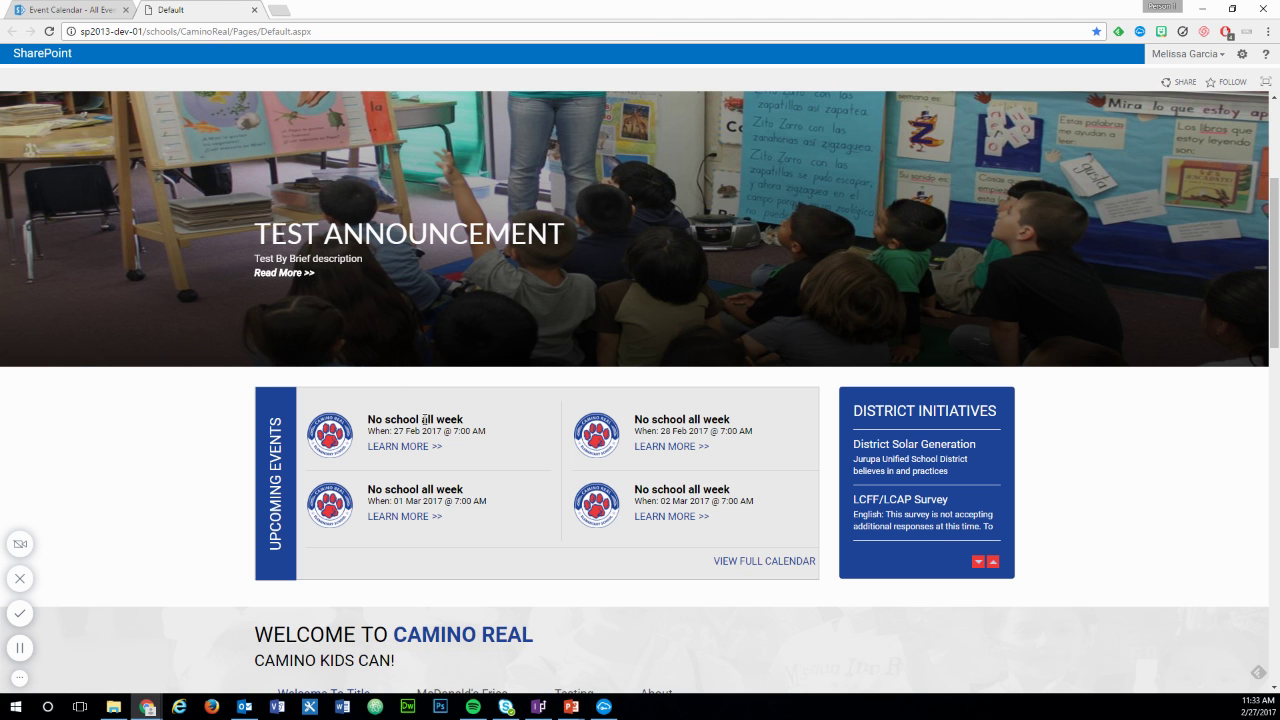
left_click(85, 9)
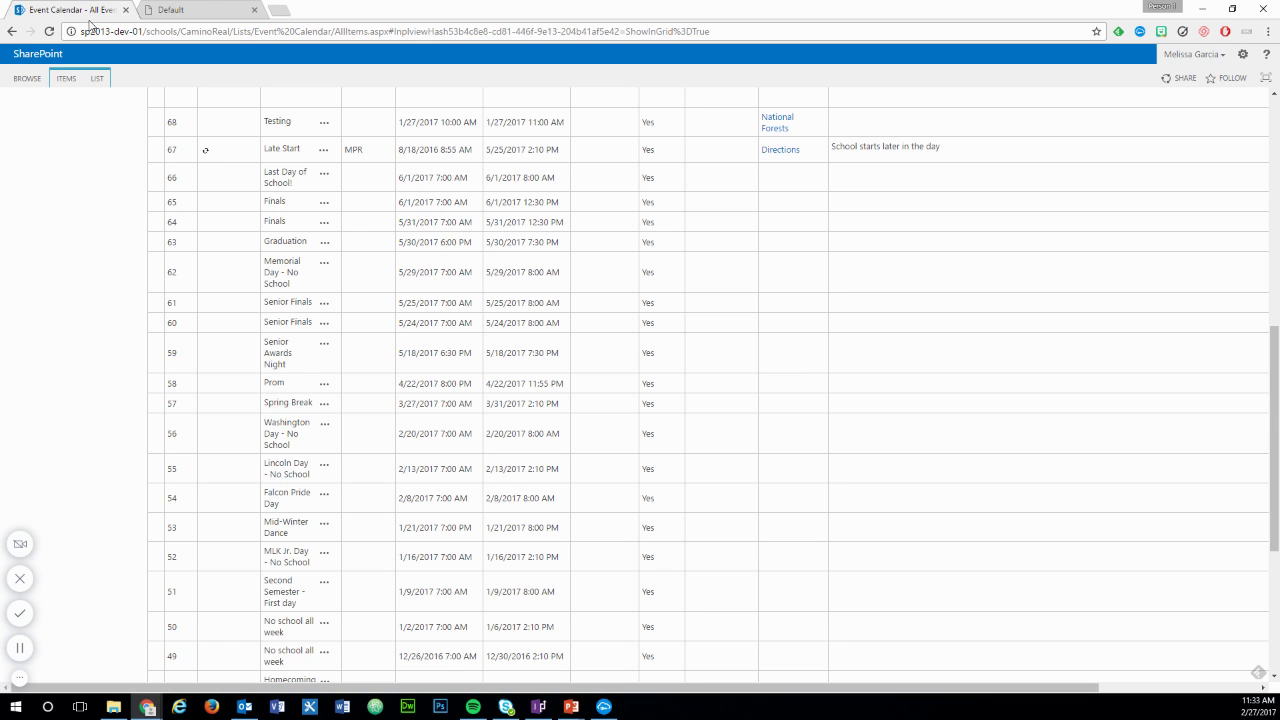
Step: Set Active to No for the "Washington Day - No School" event
scroll(456, 369, "down", 1)
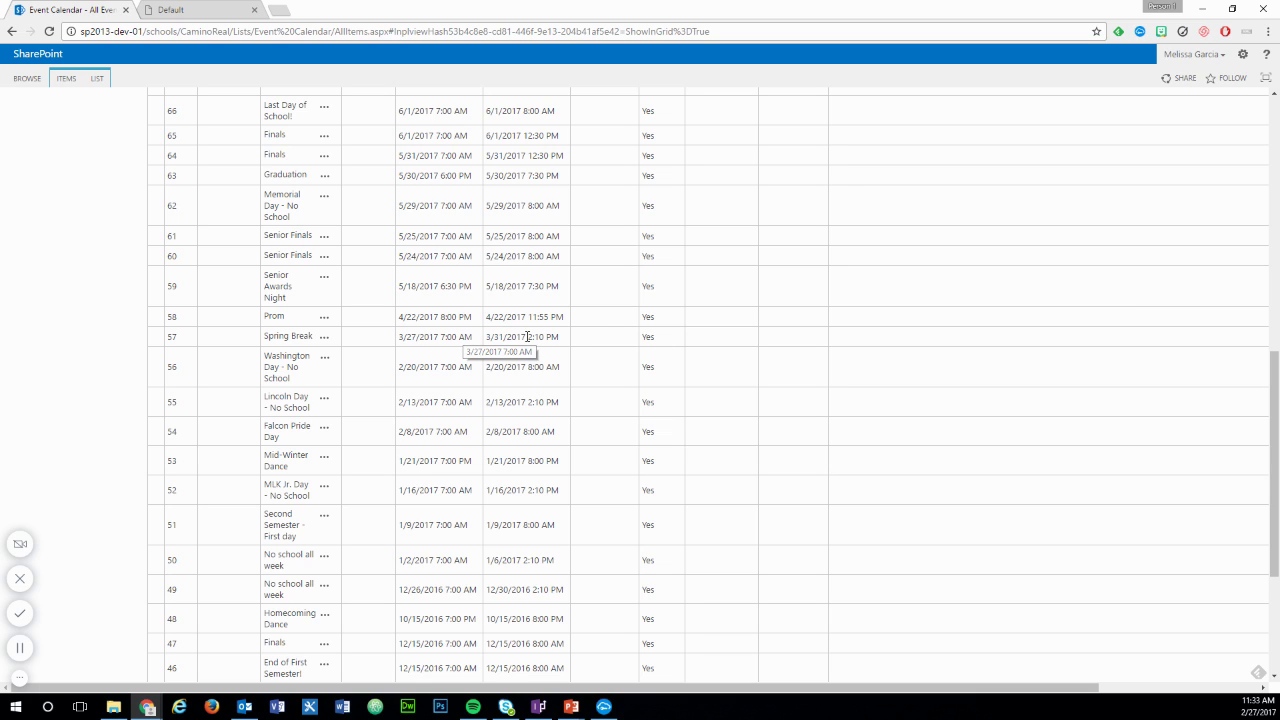
left_click(668, 368)
left_click(677, 367)
left_click(674, 401)
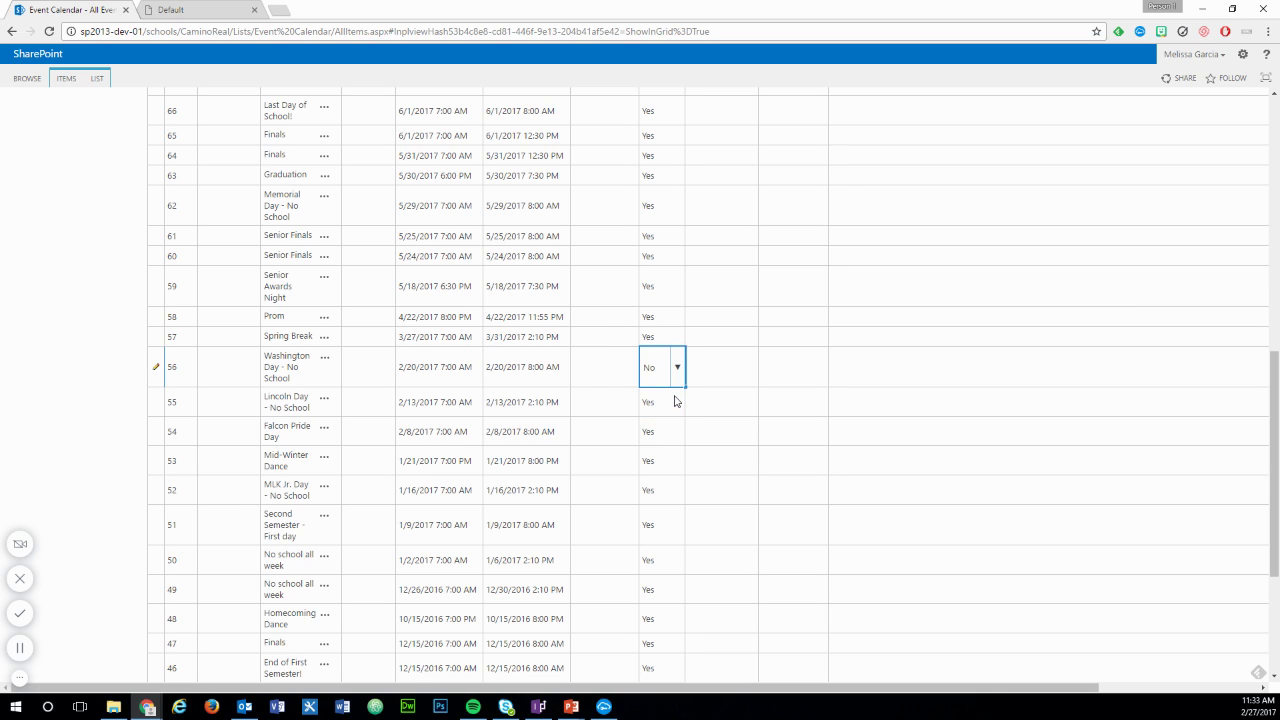
Step: Set Active to No for the "Lincoln Day - No School" and "Falcon Pride Day" events
left_click(675, 405)
left_click(677, 401)
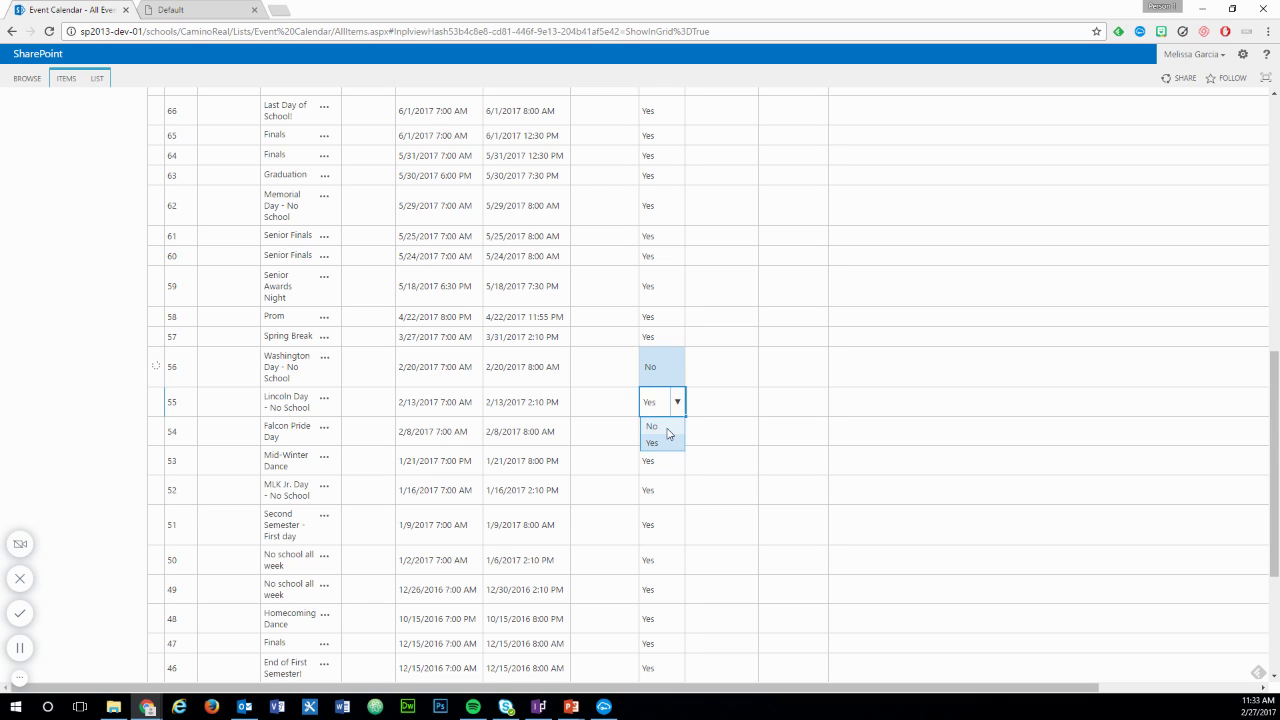
left_click(668, 434)
left_click(674, 438)
left_click(677, 431)
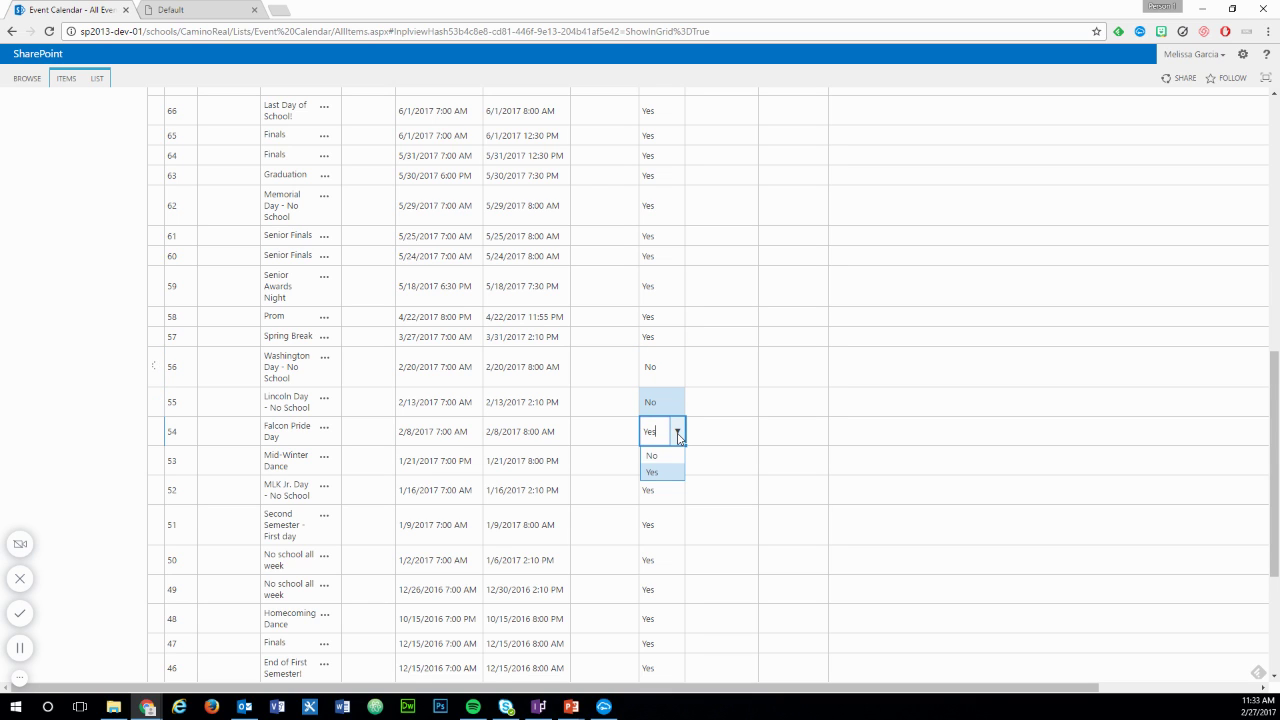
left_click(664, 465)
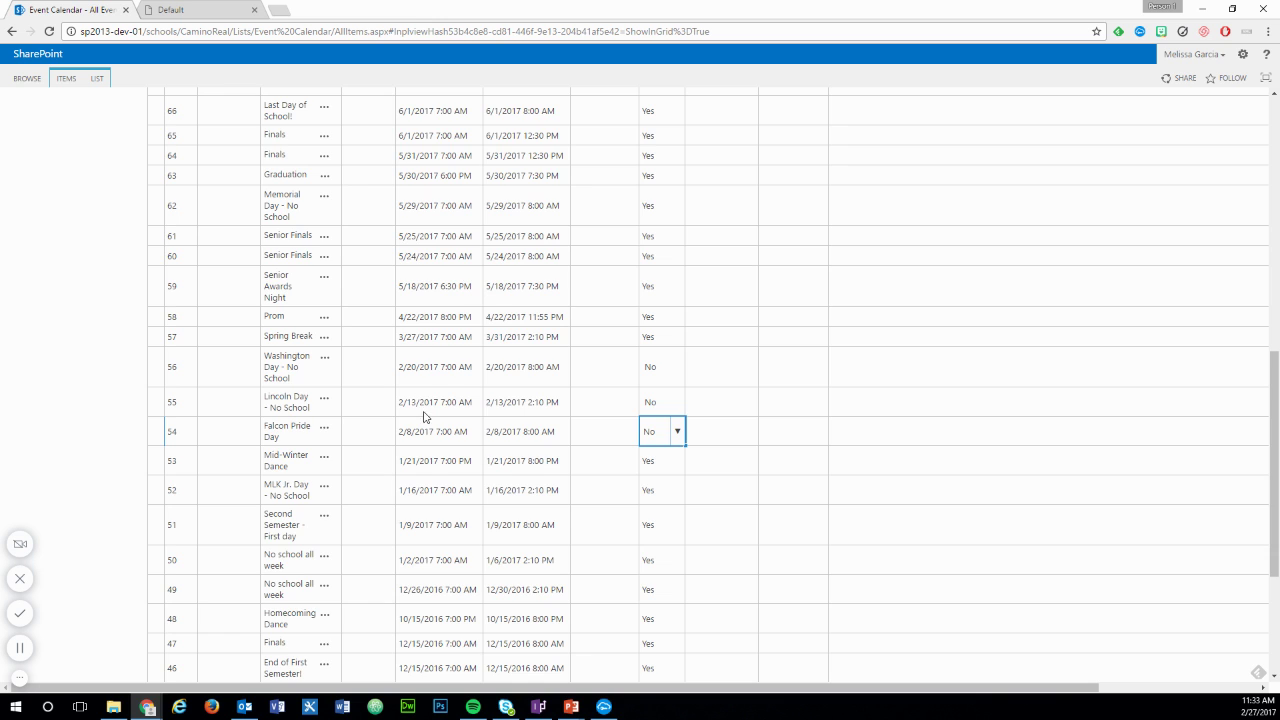
Step: Sort the Event Calendar list by Start Time in ascending order and look through the earliest events
scroll(426, 417, "up", 10)
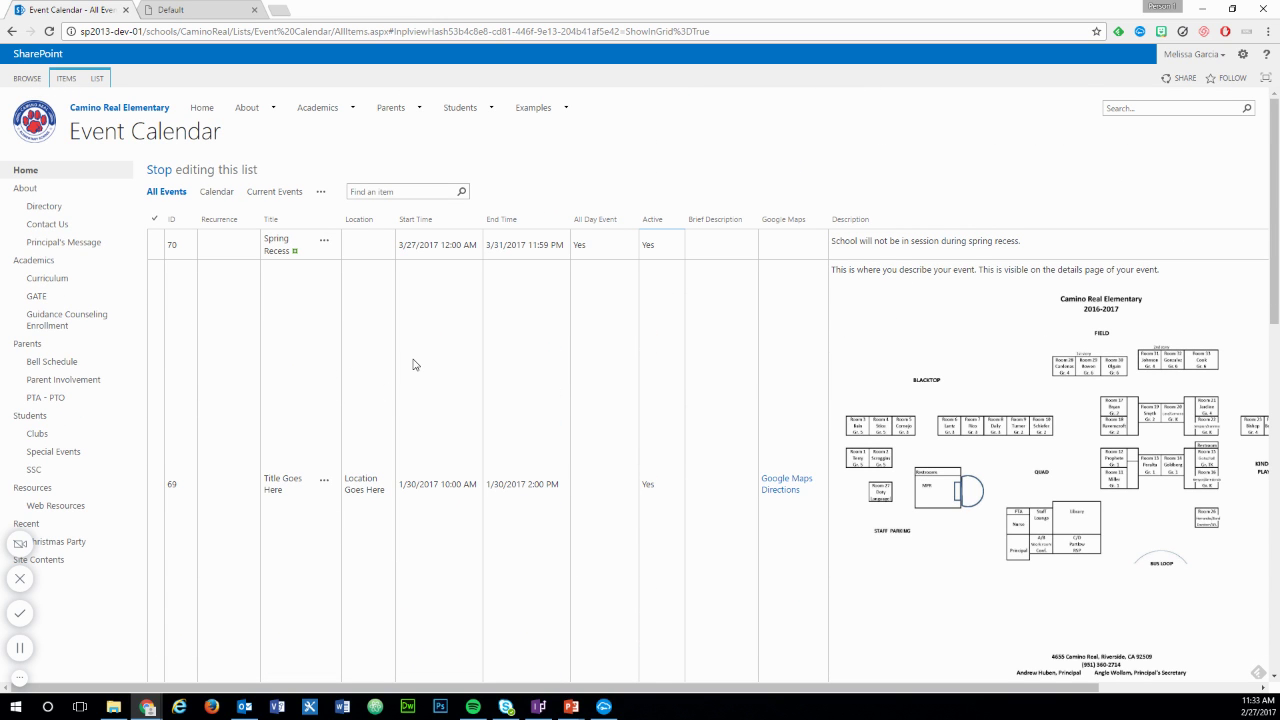
scroll(414, 363, "down", 4)
scroll(479, 481, "up", 4)
left_click(478, 221)
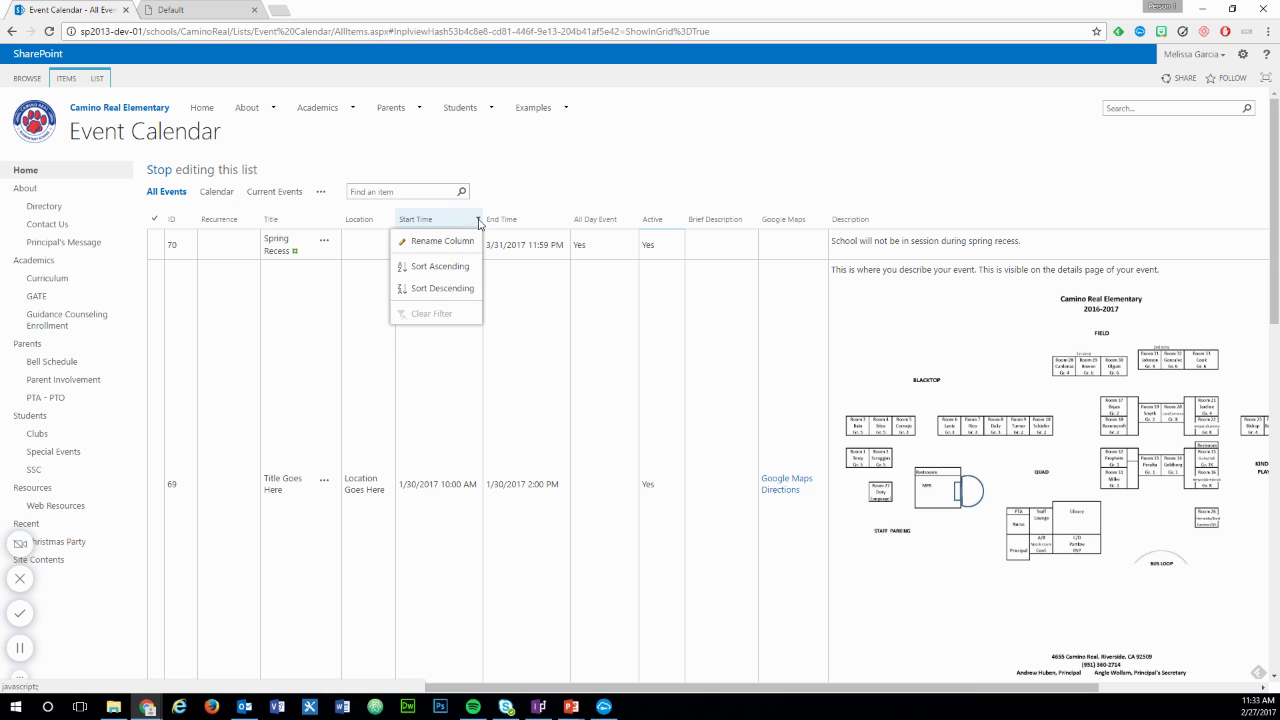
left_click(445, 266)
scroll(510, 323, "down", 1)
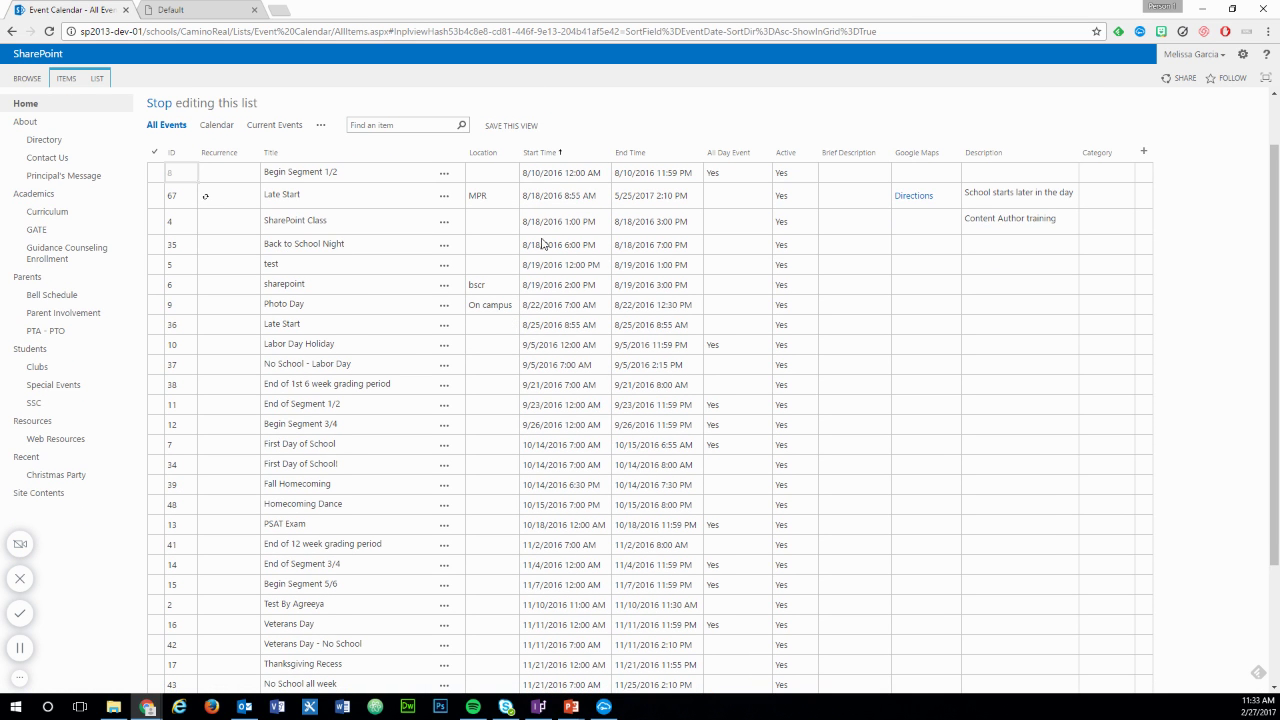
scroll(575, 200, "down", 3)
scroll(580, 215, "up", 5)
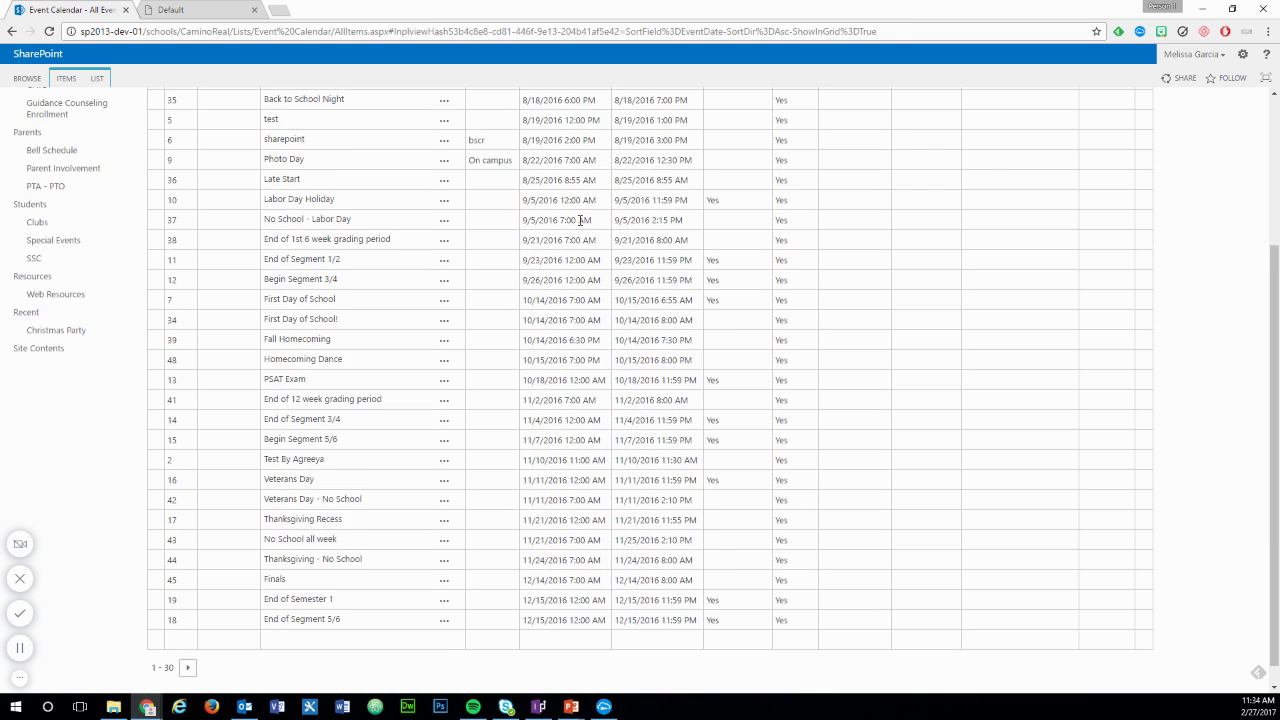
Step: Sort the Event Calendar by Start Time in descending order and review the events' Active values before ending inline editing
left_click(606, 219)
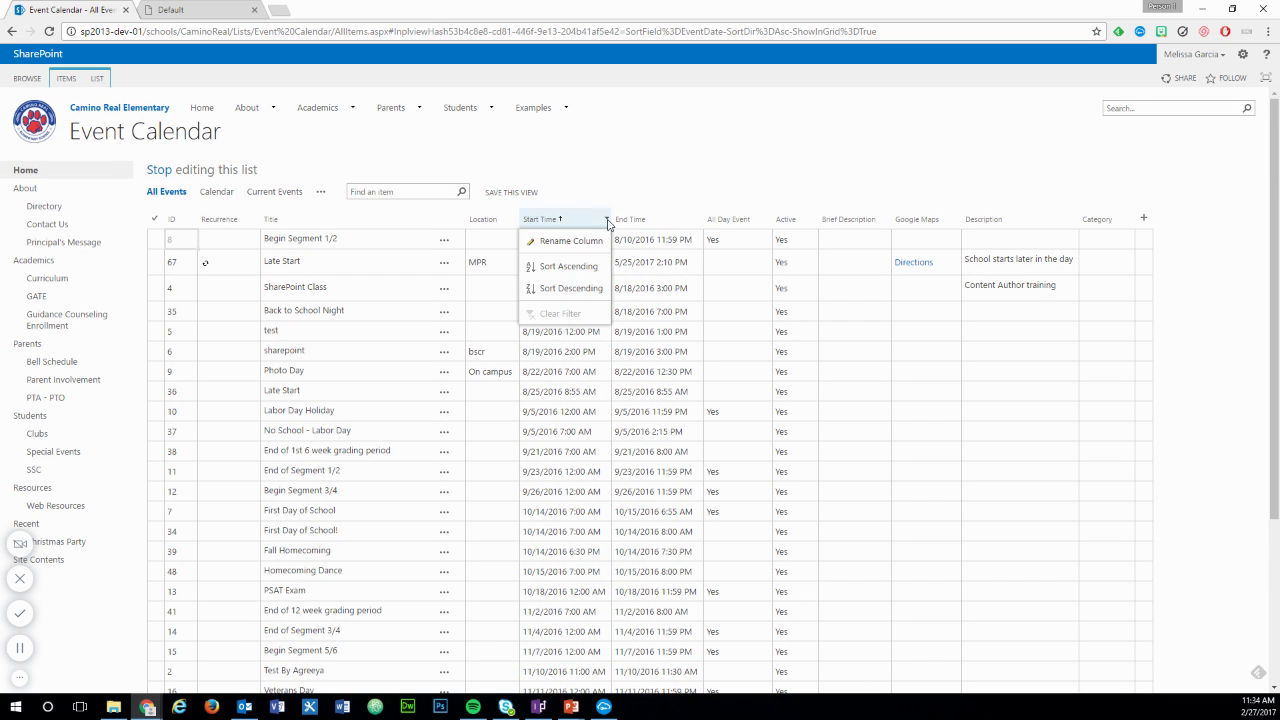
left_click(585, 288)
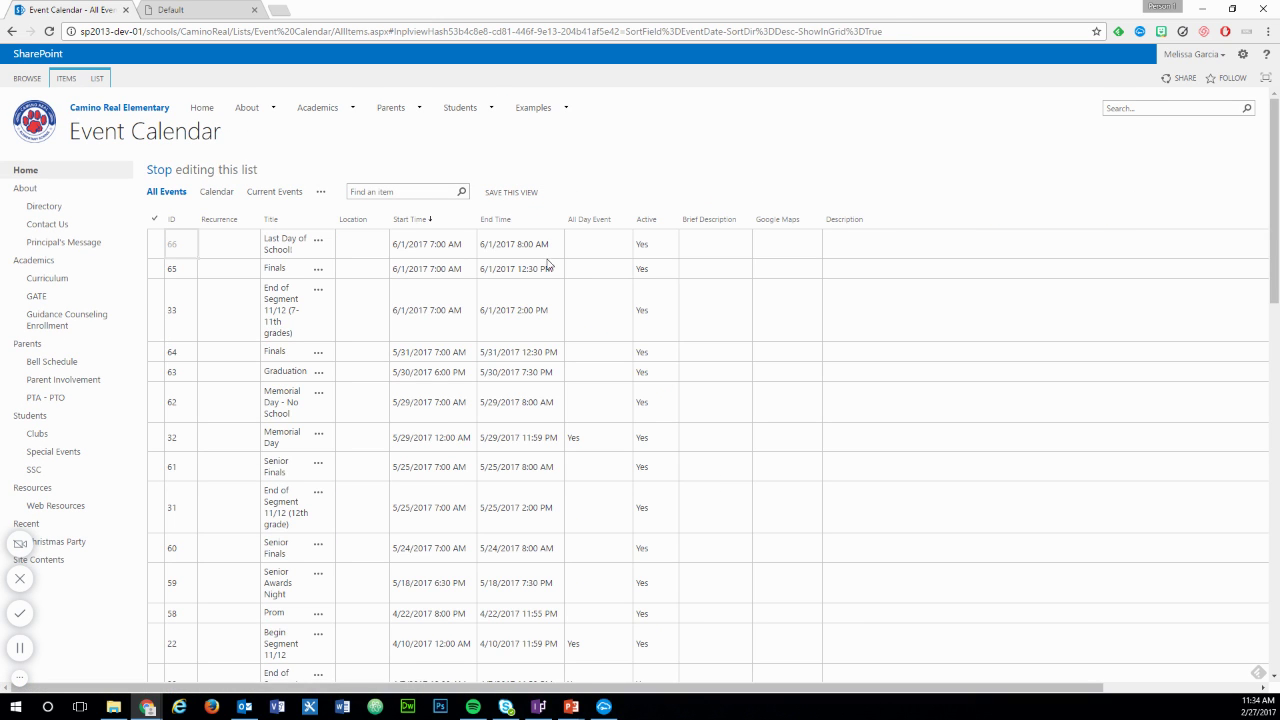
scroll(540, 272, "down", 2)
scroll(540, 272, "down", 3)
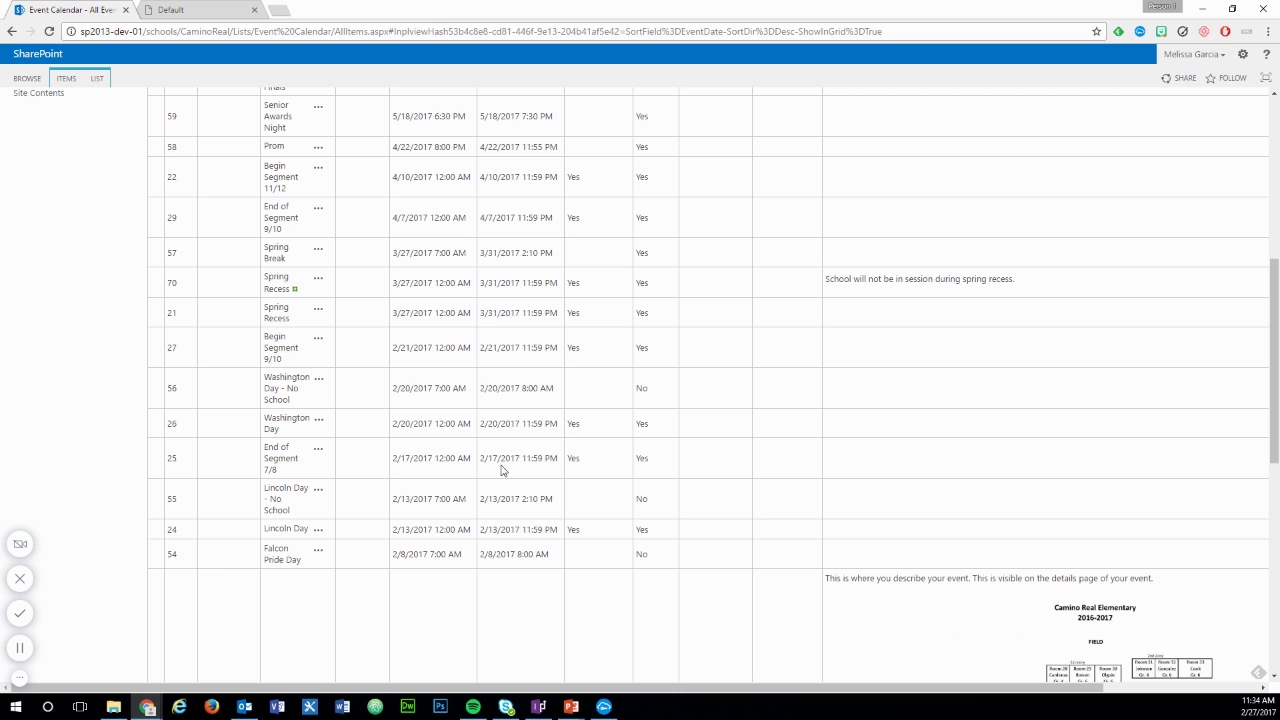
scroll(562, 398, "up", 5)
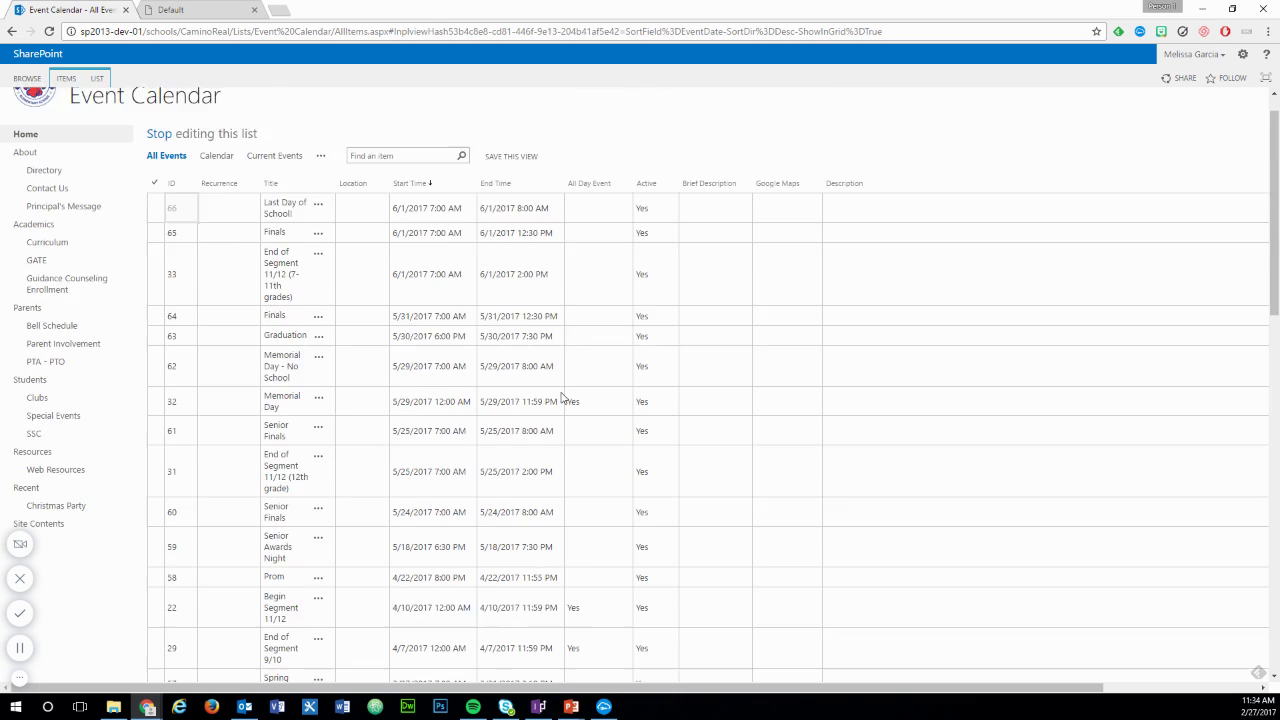
scroll(562, 398, "down", 5)
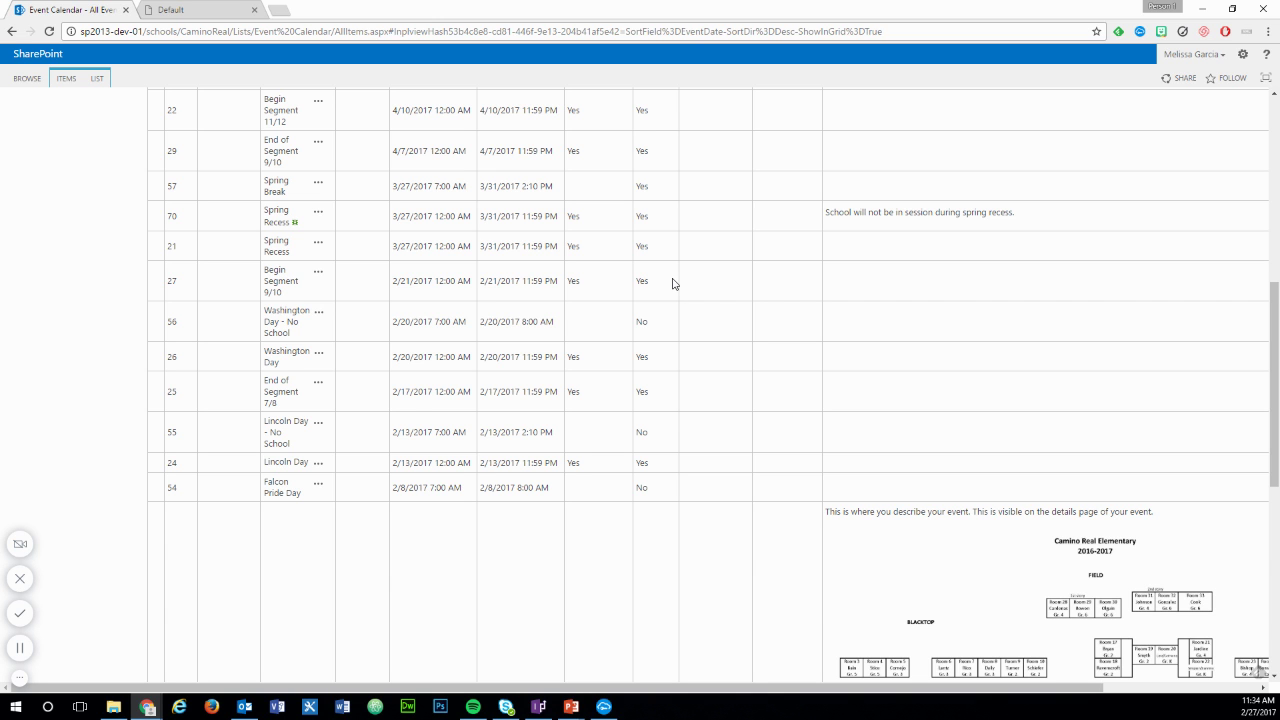
scroll(673, 284, "up", 5)
scroll(673, 284, "down", 5)
scroll(673, 290, "up", 5)
left_click(165, 171)
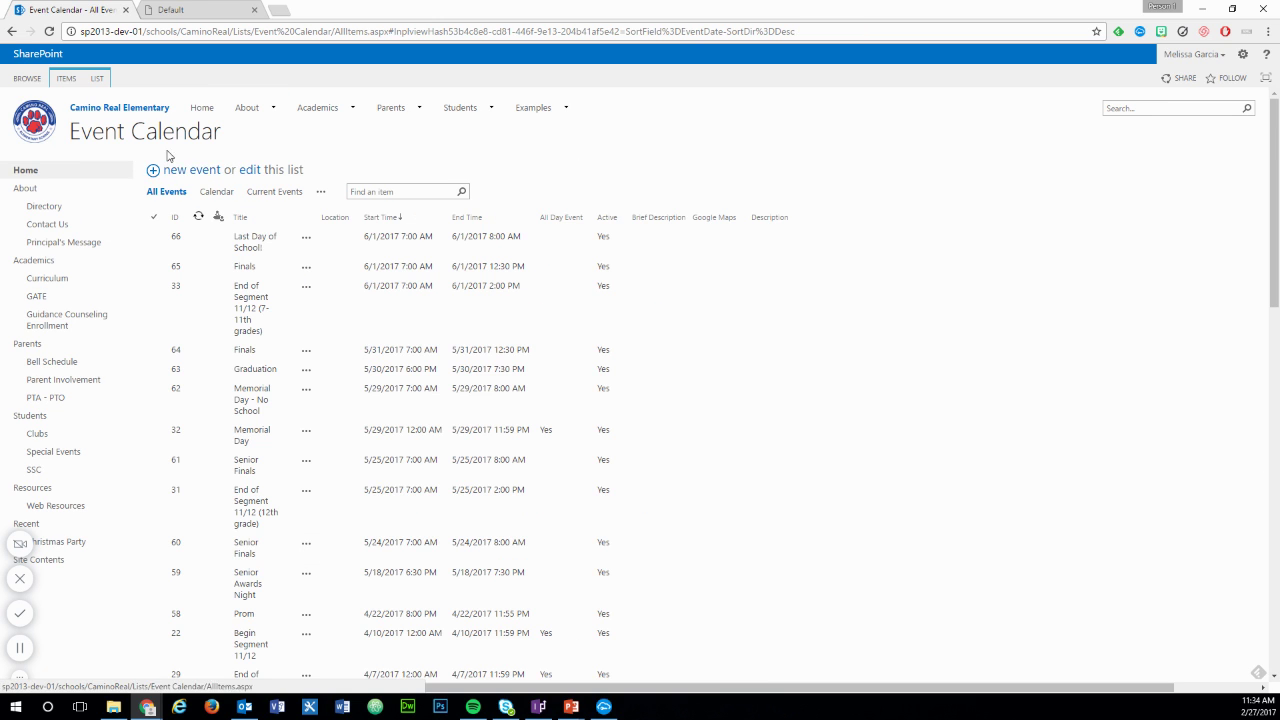
Step: Reload the school's home page in its open tab and check the Upcoming Events section
left_click(185, 9)
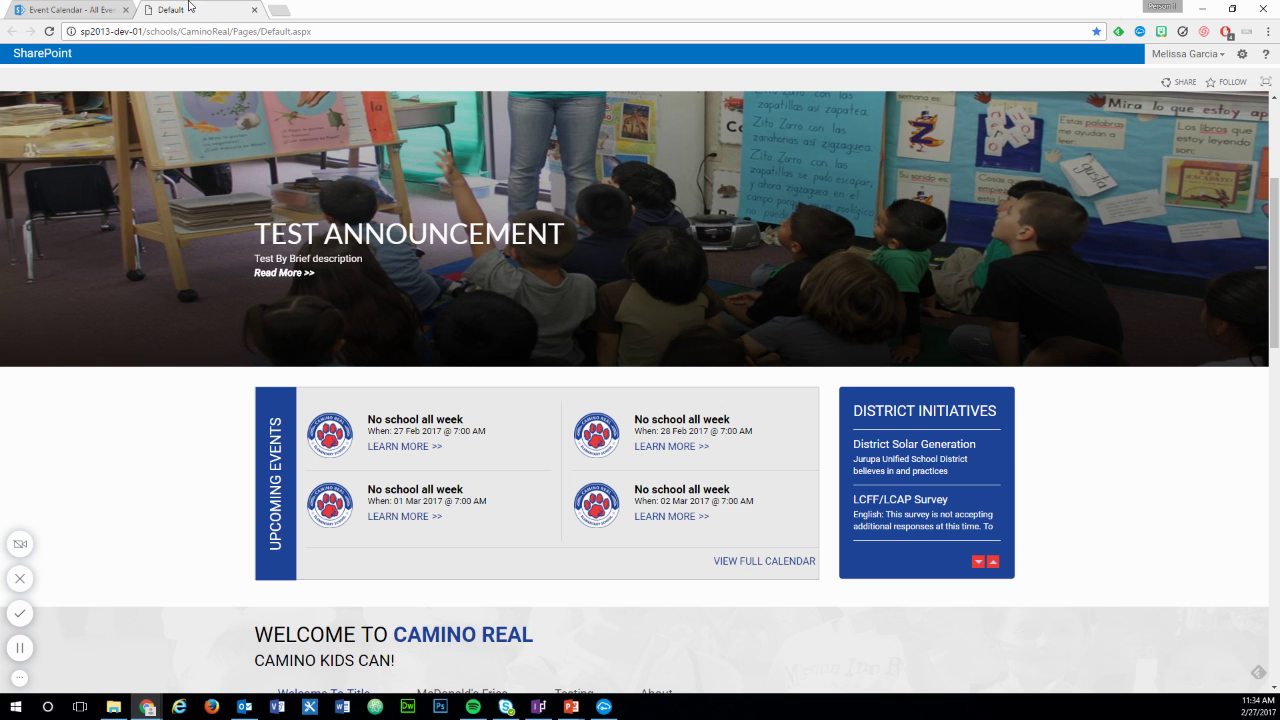
left_click(50, 31)
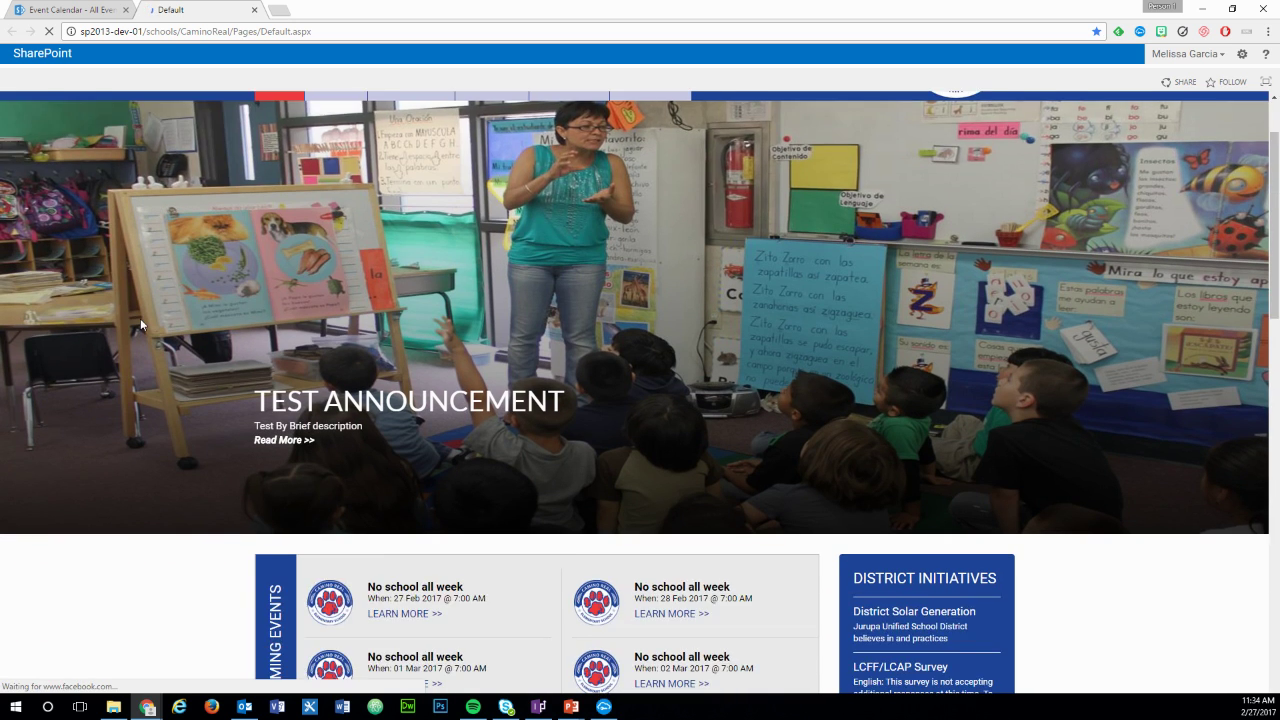
scroll(283, 485, "down", 1)
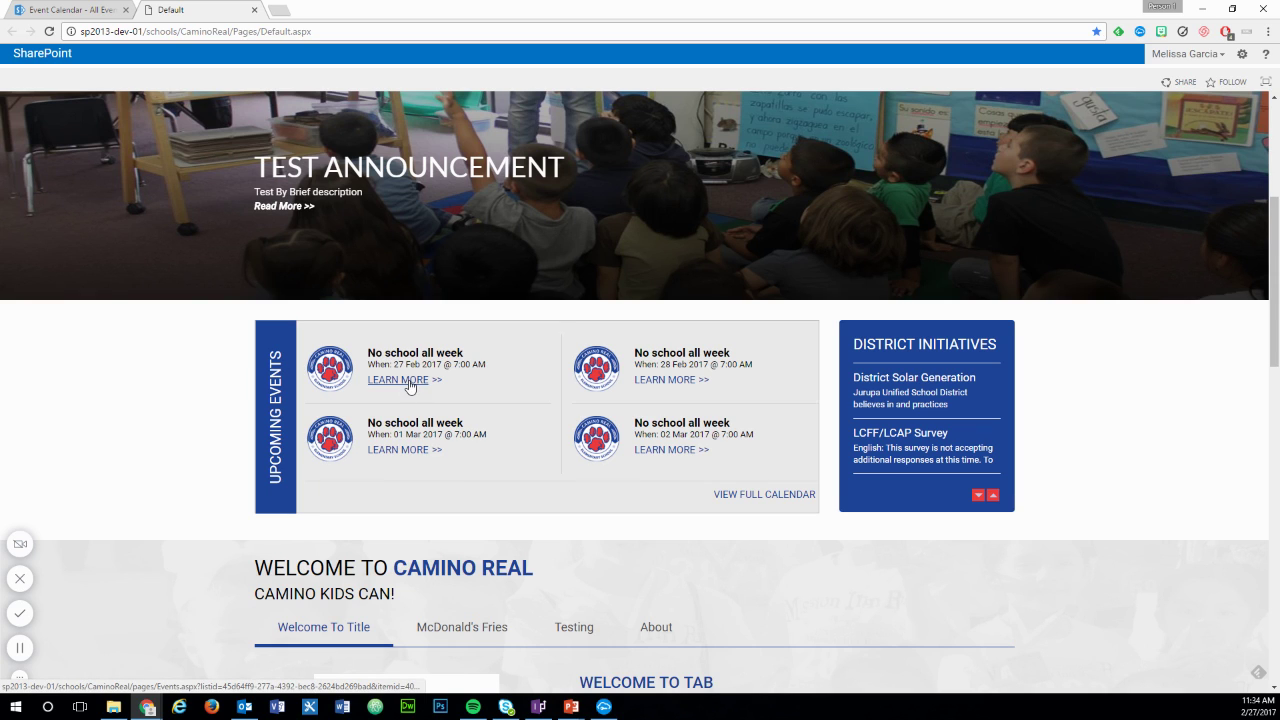
Step: Open the full school calendar in a new tab and review the February 2017 events
right_click(766, 500)
left_click(790, 506)
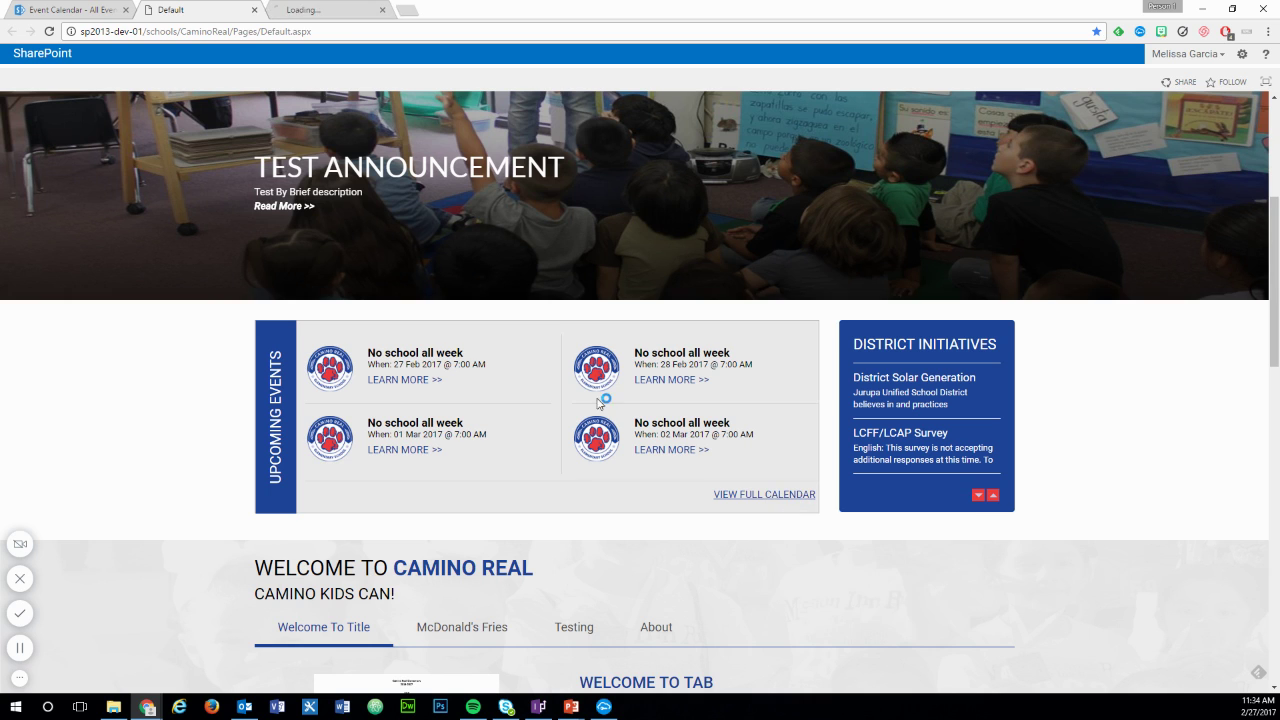
left_click(300, 9)
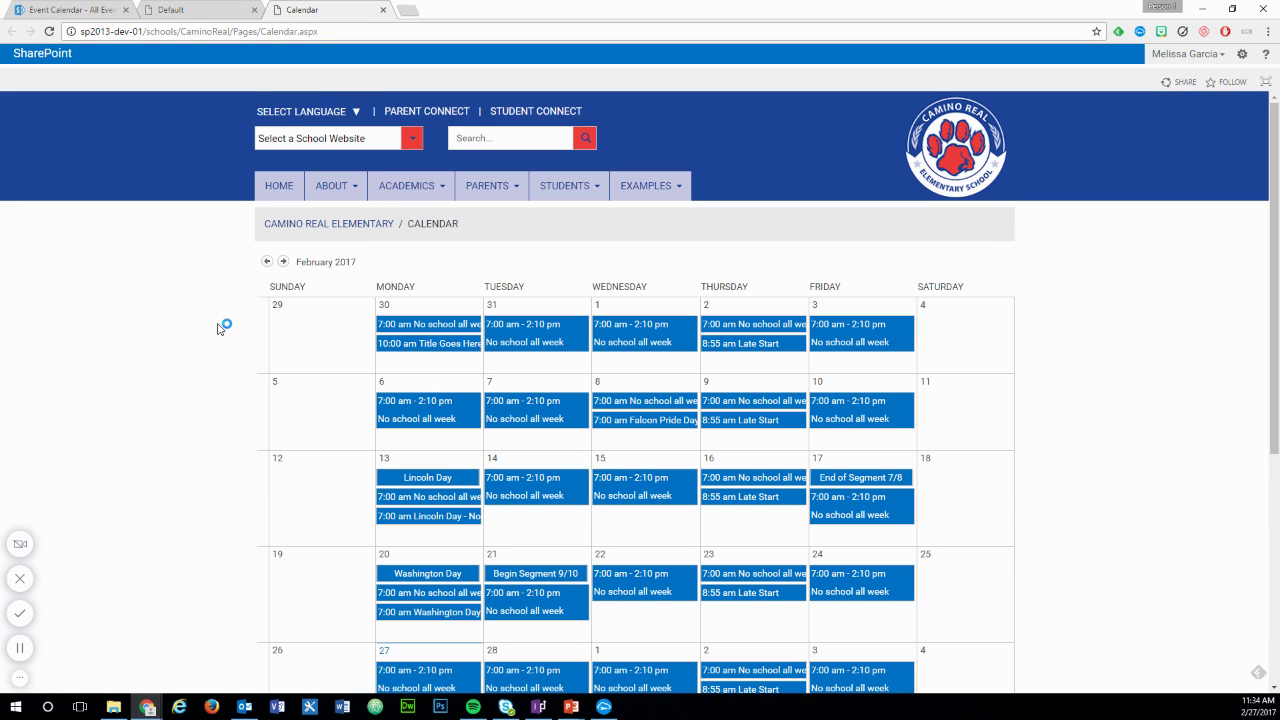
scroll(200, 338, "down", 1)
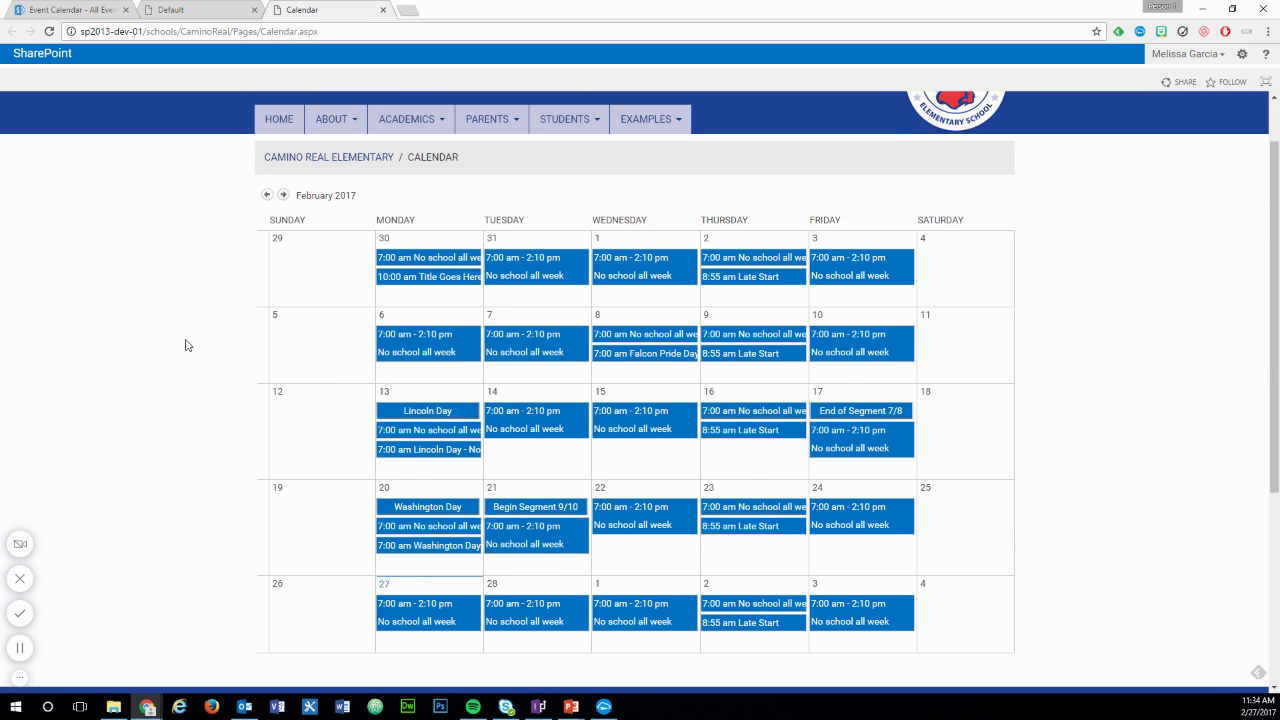
left_click(20, 648)
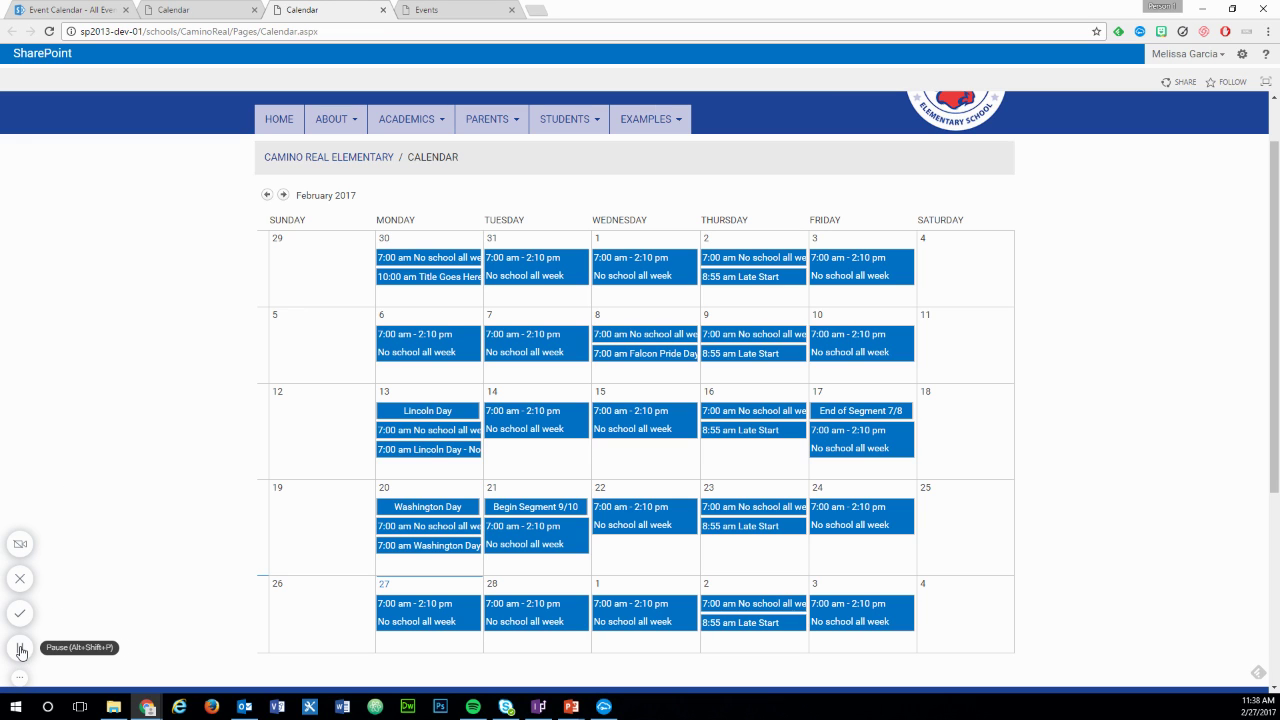
Step: Return to the school's home page and open the Spring Recess event's details from Upcoming Events
left_click(185, 9)
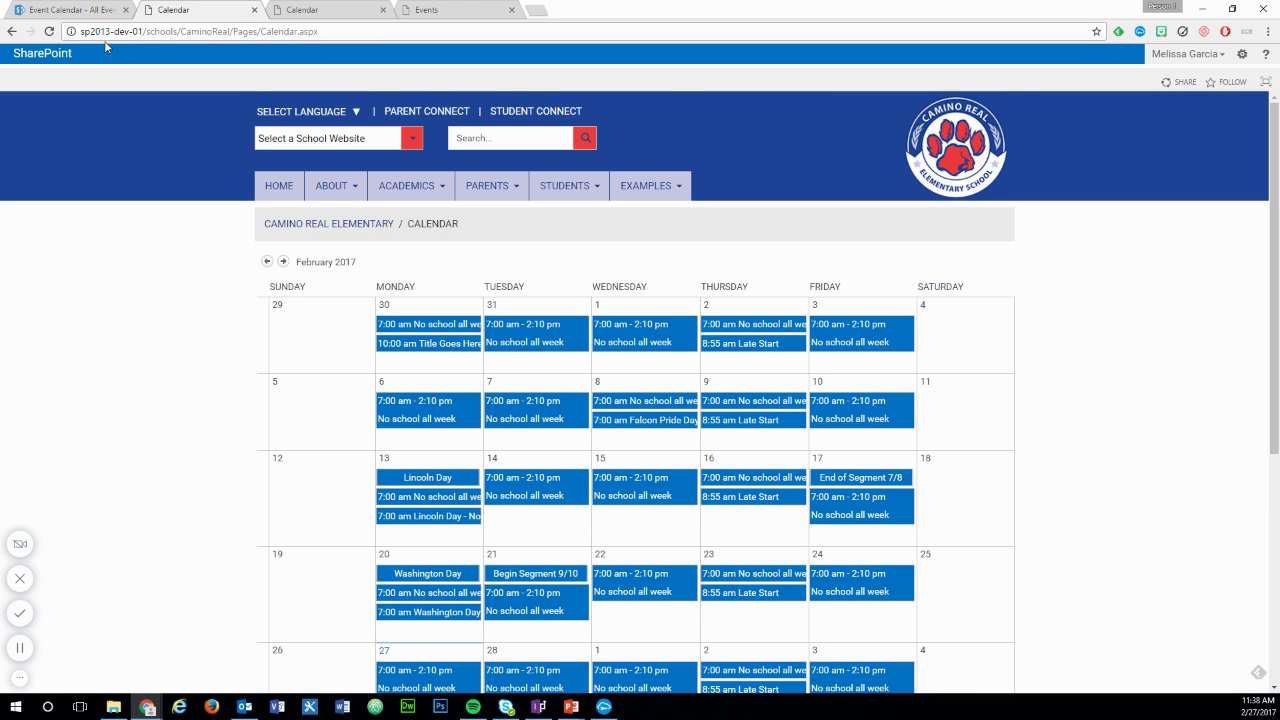
left_click(49, 31)
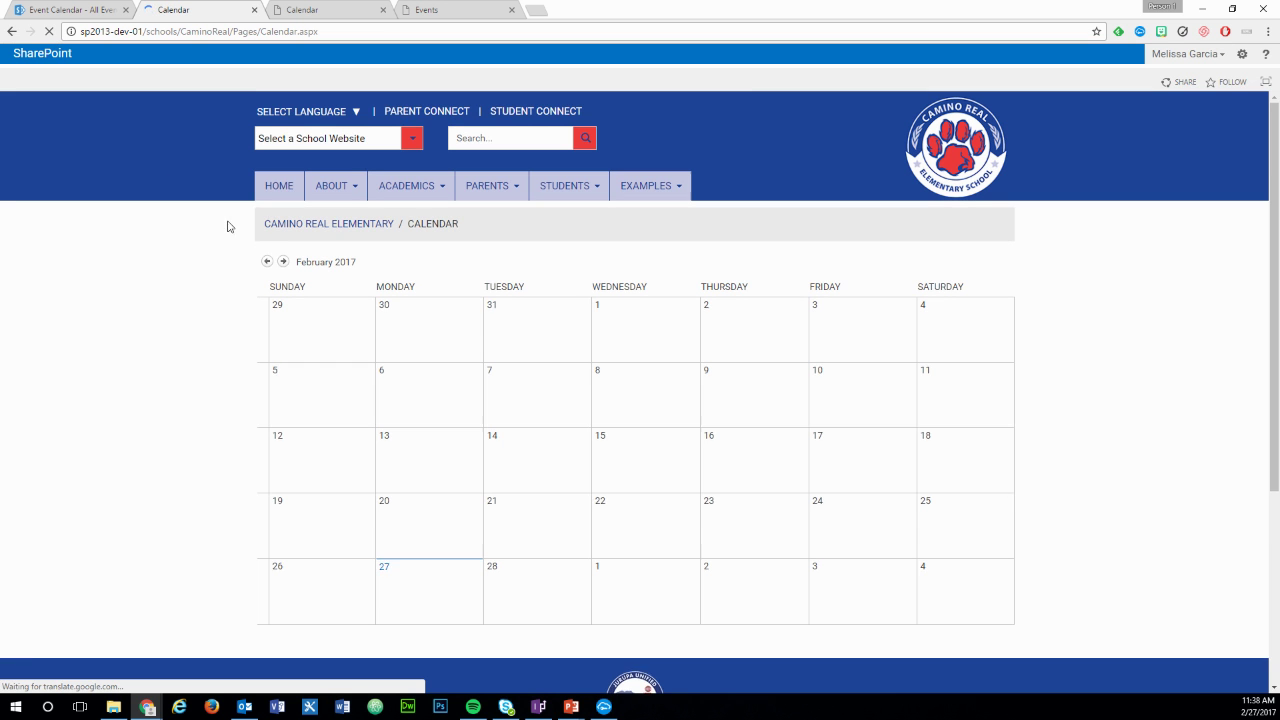
left_click(274, 188)
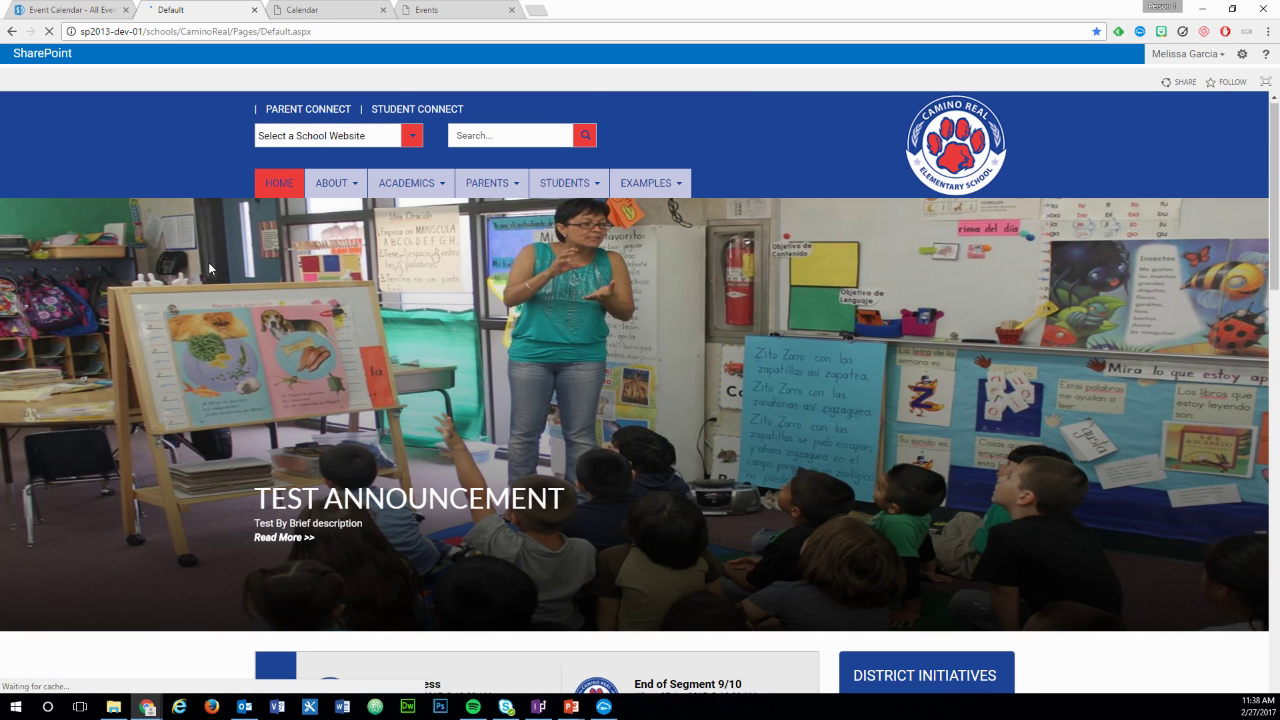
scroll(208, 262, "down", 2)
scroll(208, 262, "down", 2)
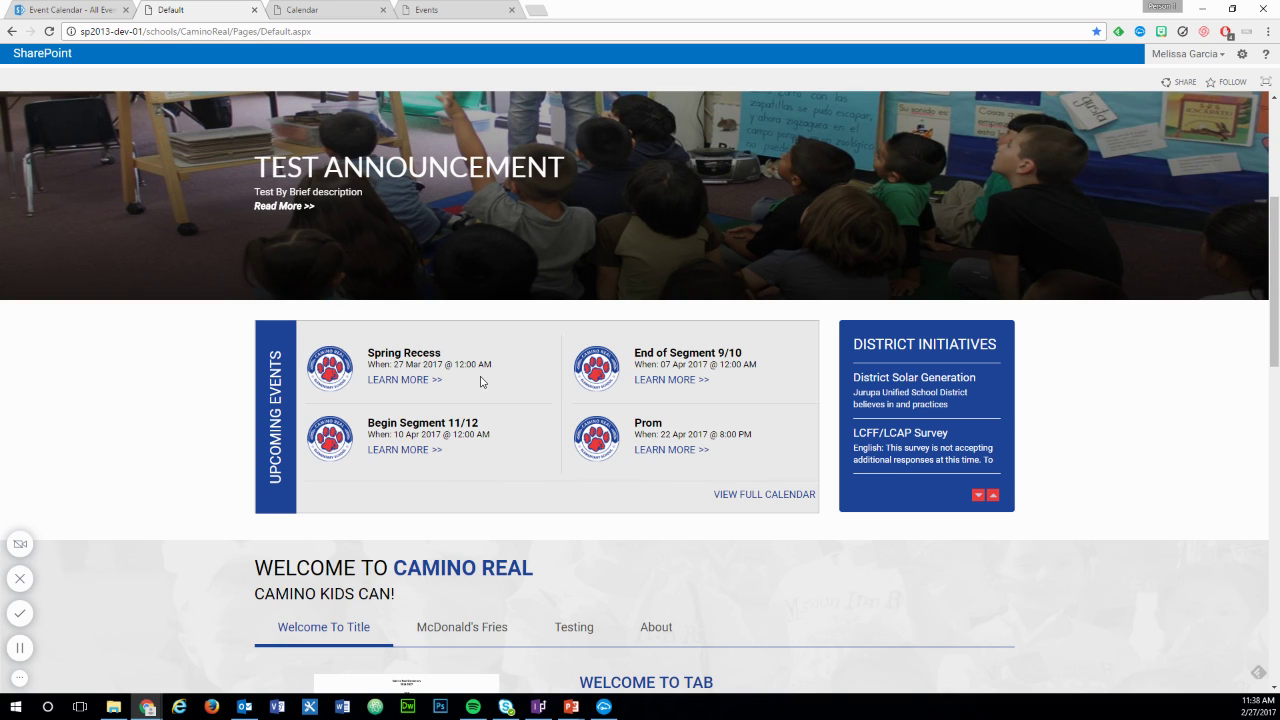
left_click(415, 381)
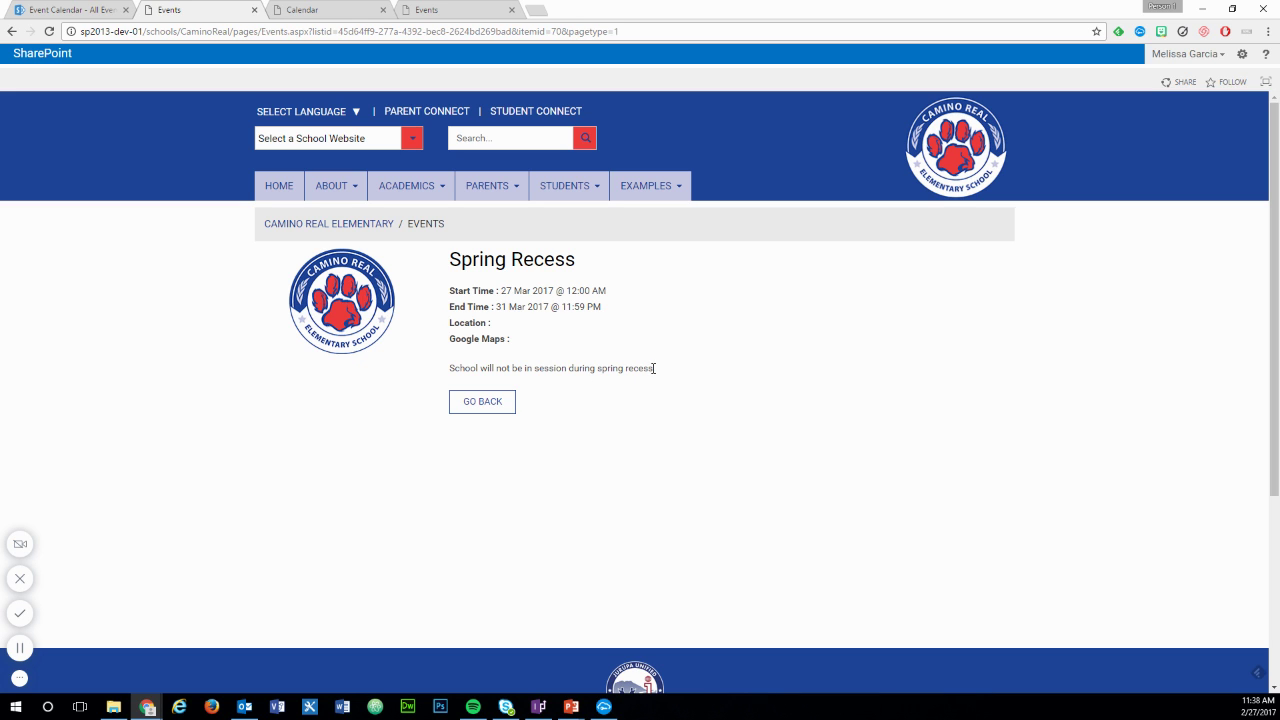
Step: Go back to the Event Calendar list and open the new Spring Recess event, ID 70, for editing
left_click(68, 9)
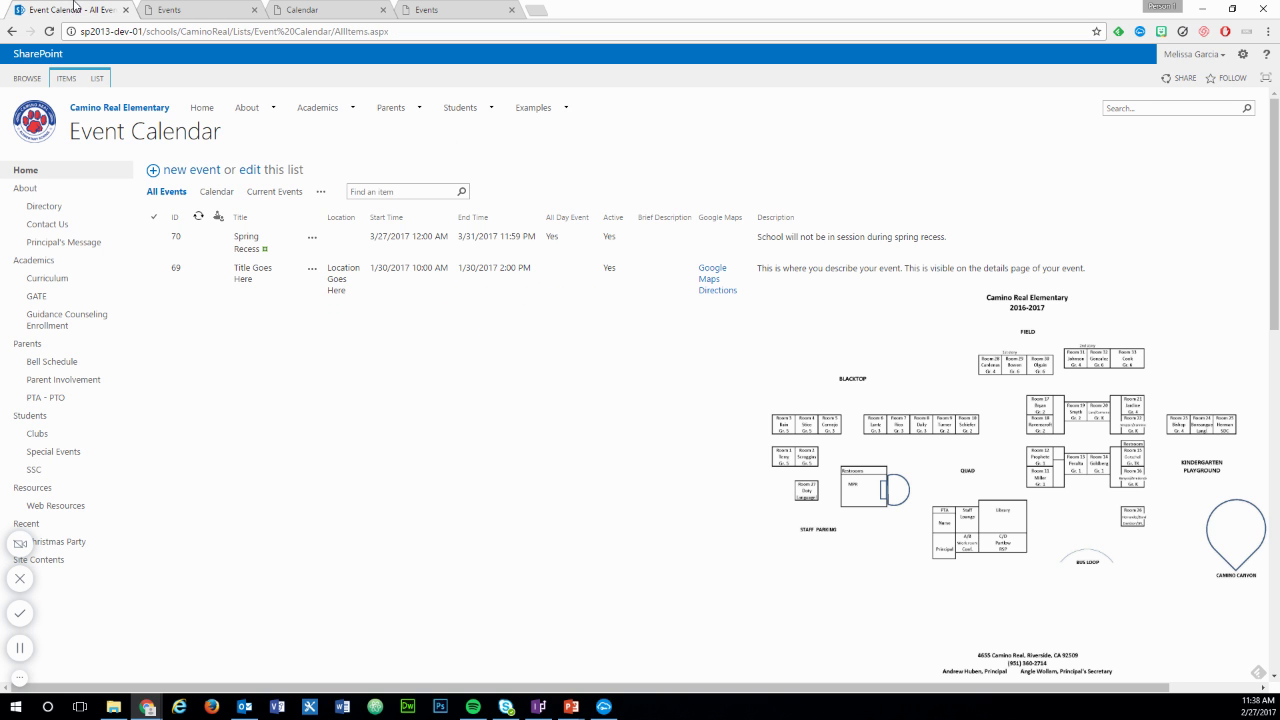
left_click(313, 241)
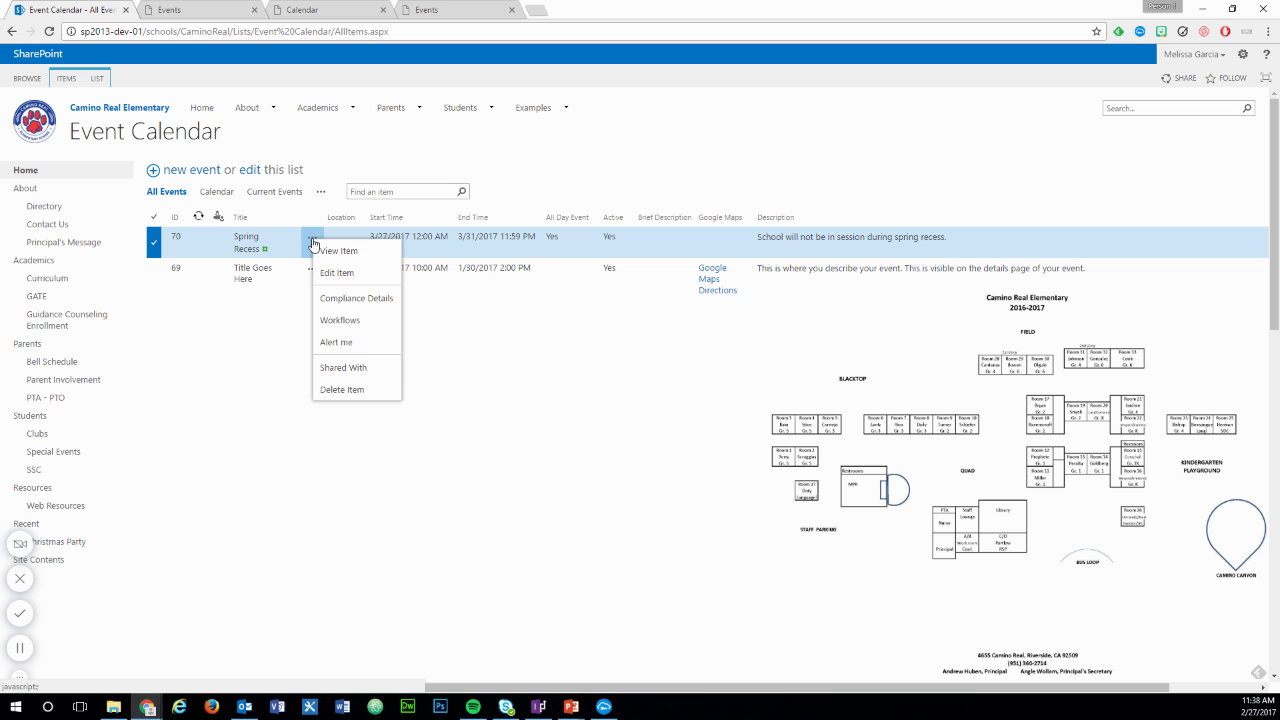
left_click(357, 274)
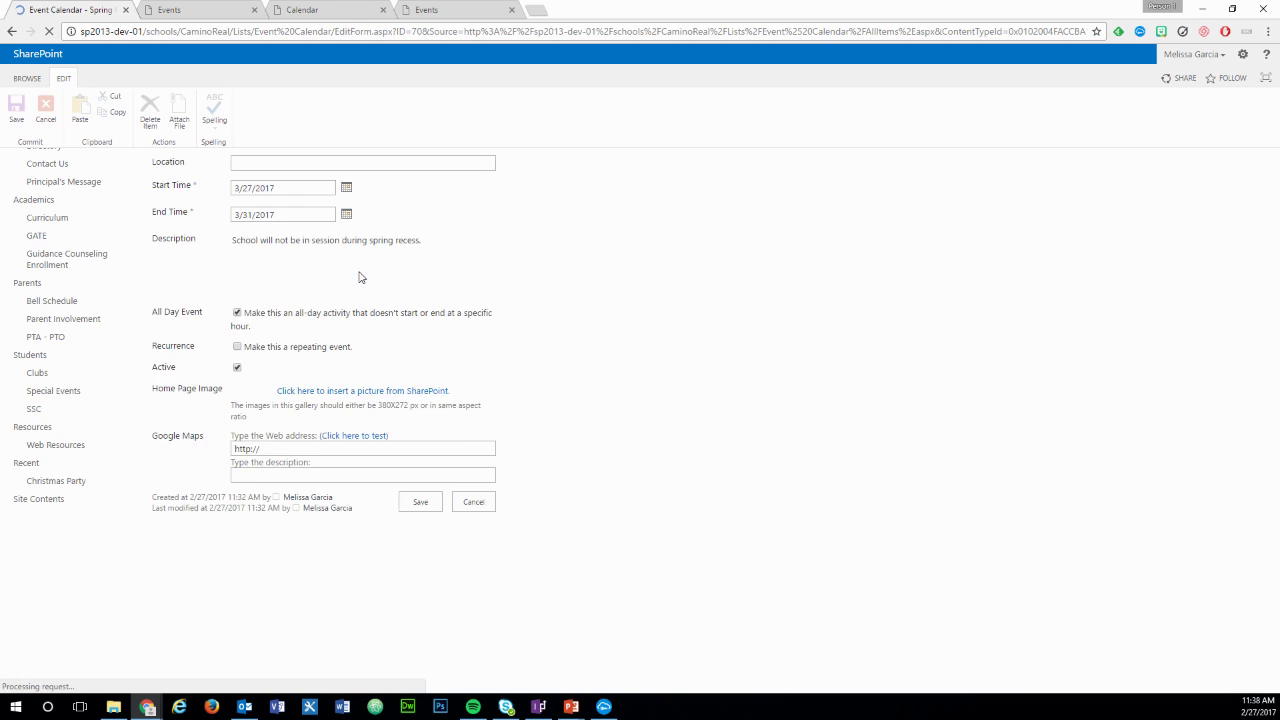
Step: Insert the School Map 2016-2017 image from SharePoint after the description text and select the inserted image
left_click(443, 296)
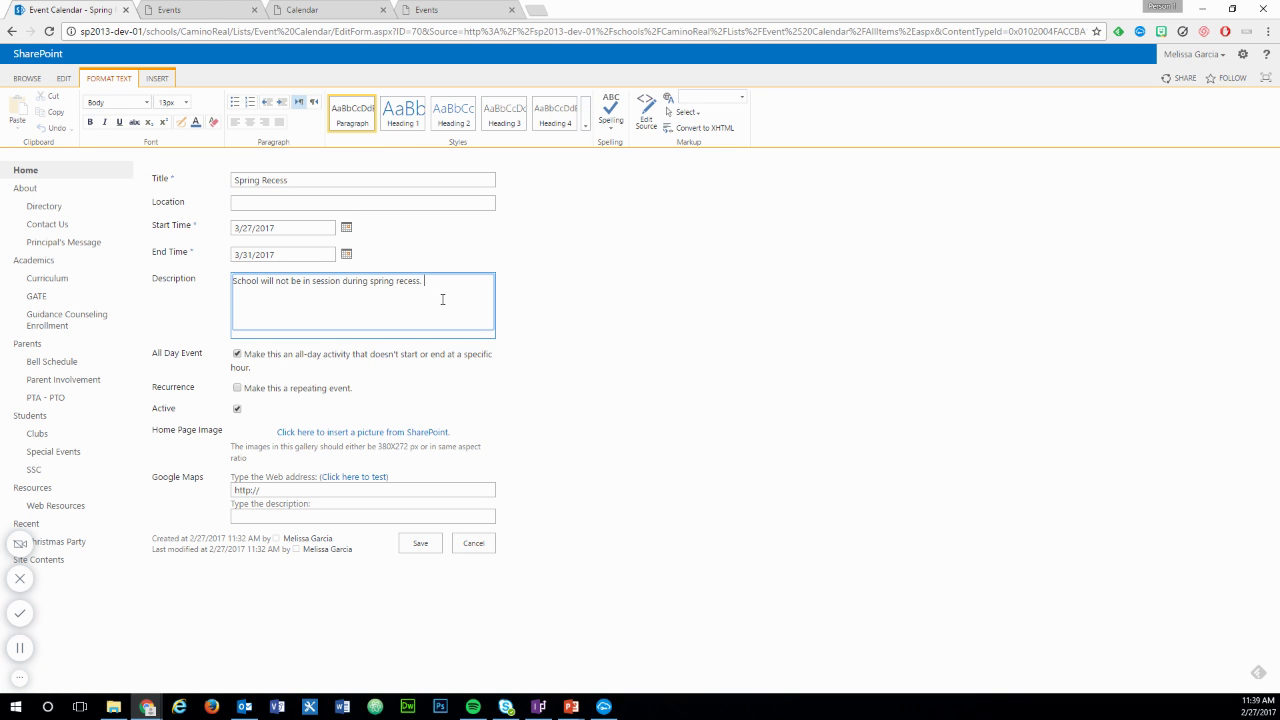
left_click(157, 78)
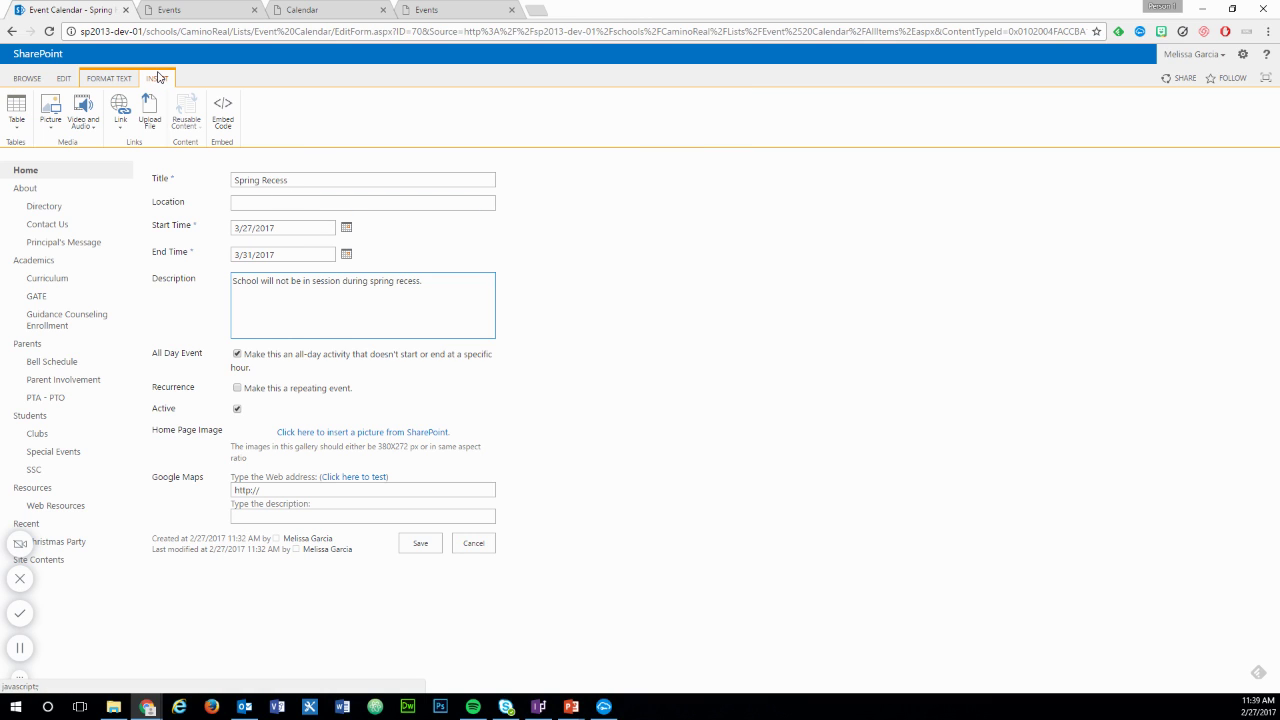
left_click(52, 130)
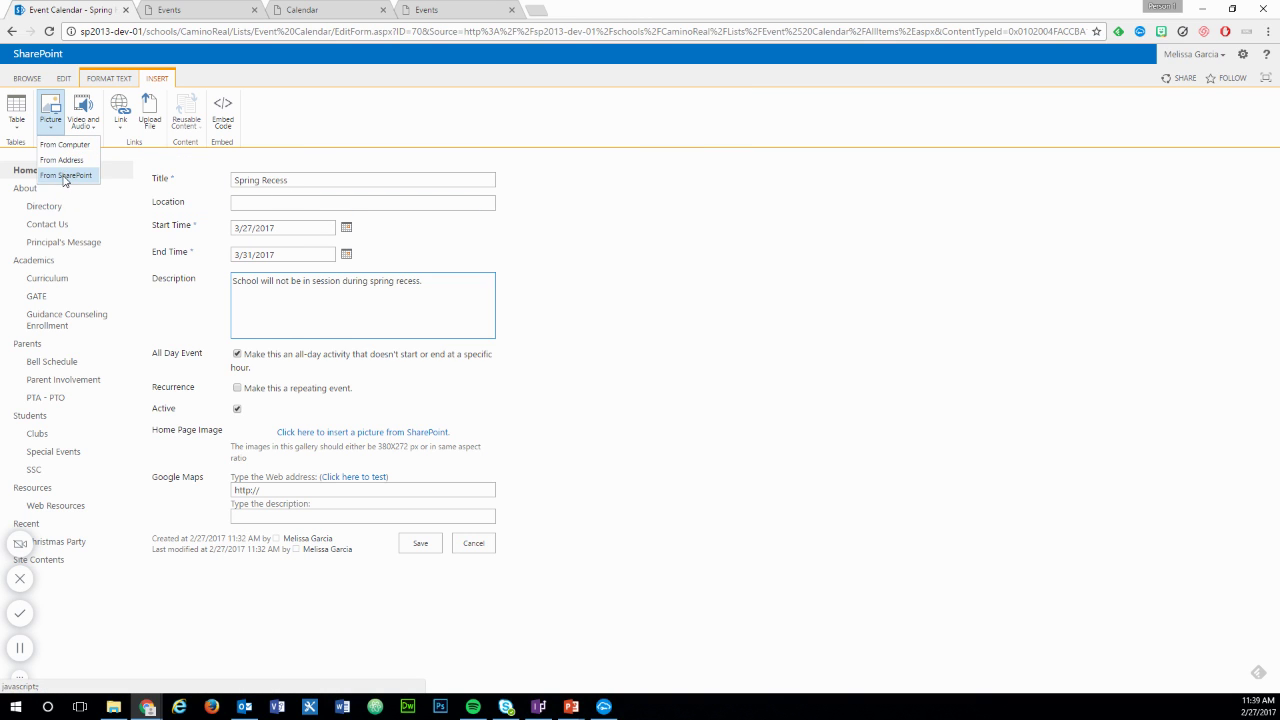
left_click(65, 175)
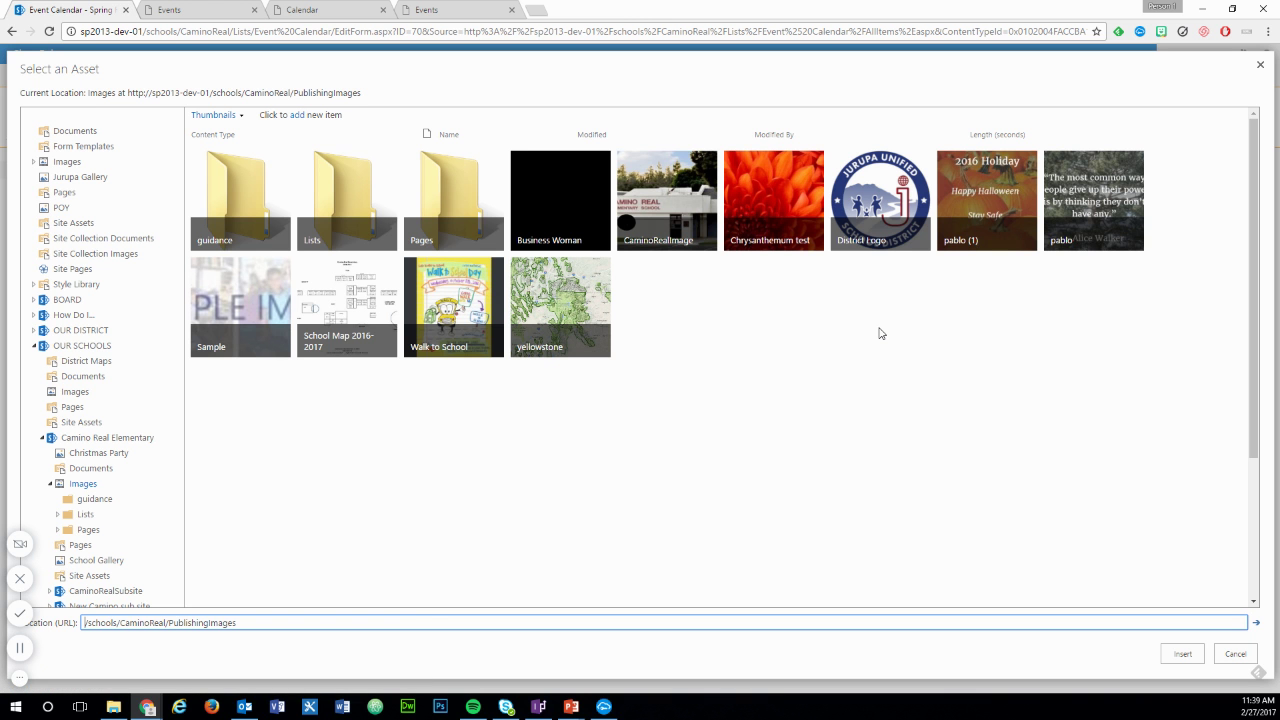
left_click(345, 300)
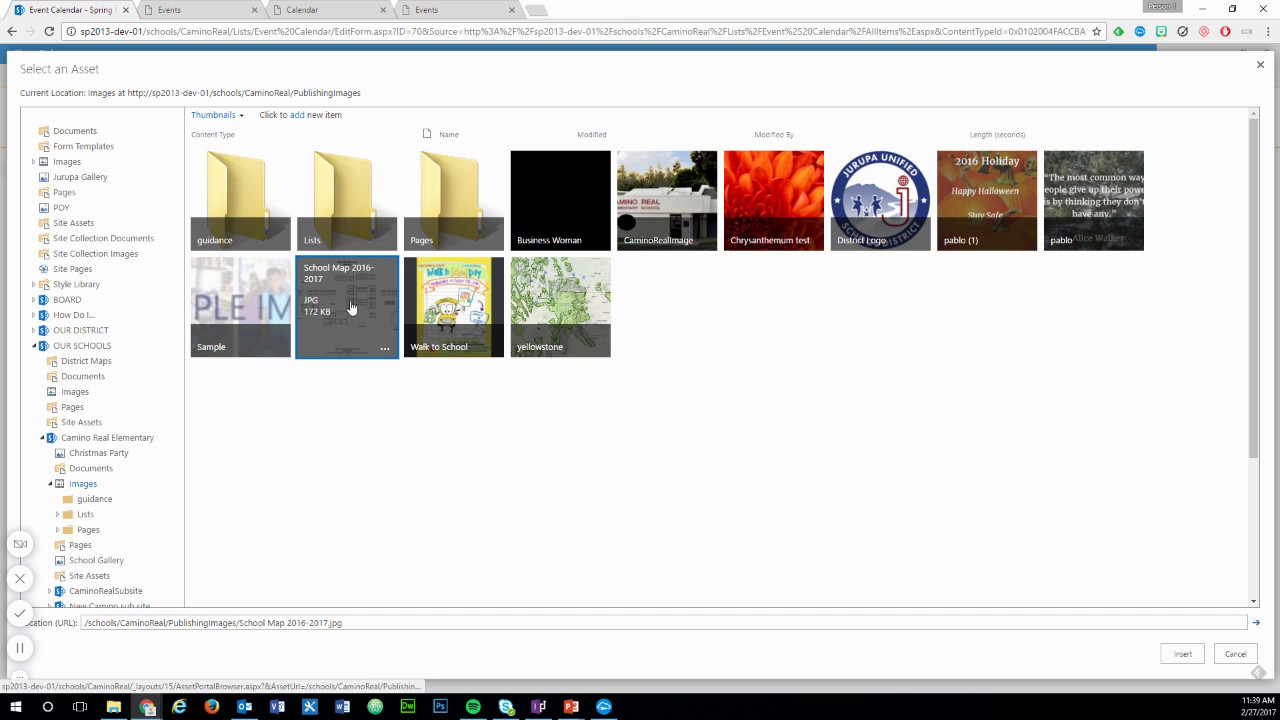
left_click(1182, 655)
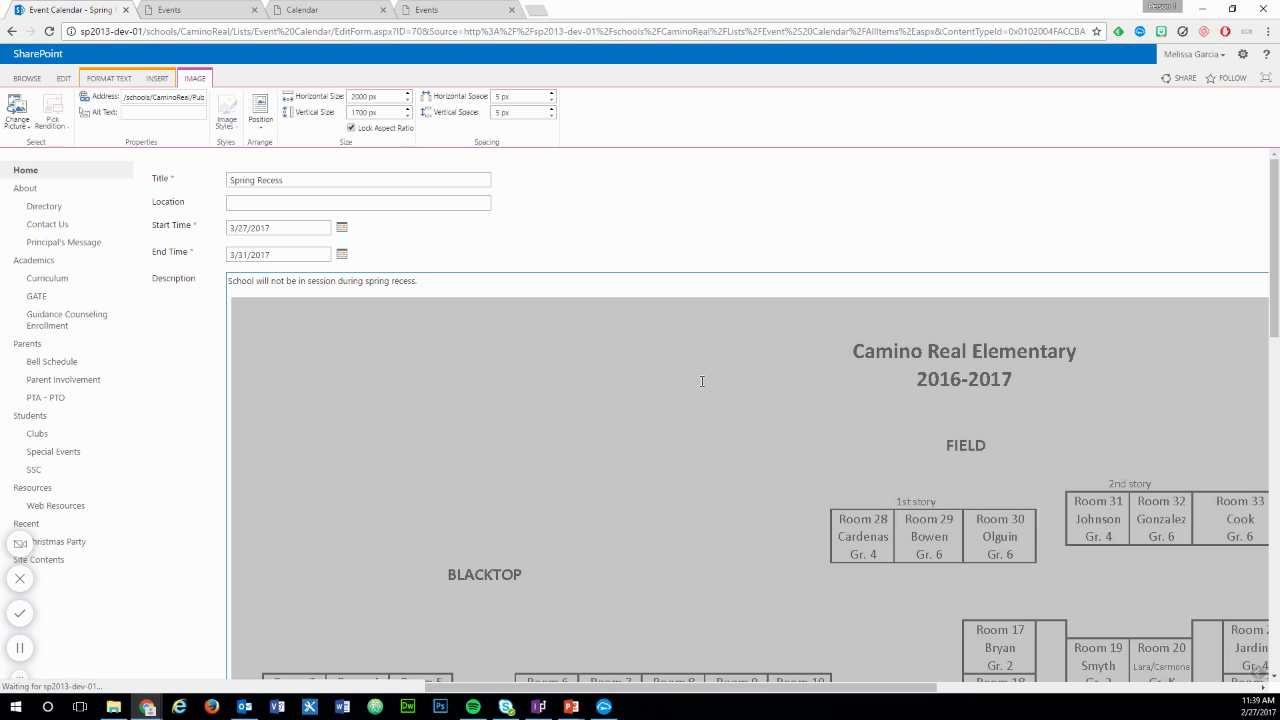
left_click(532, 373)
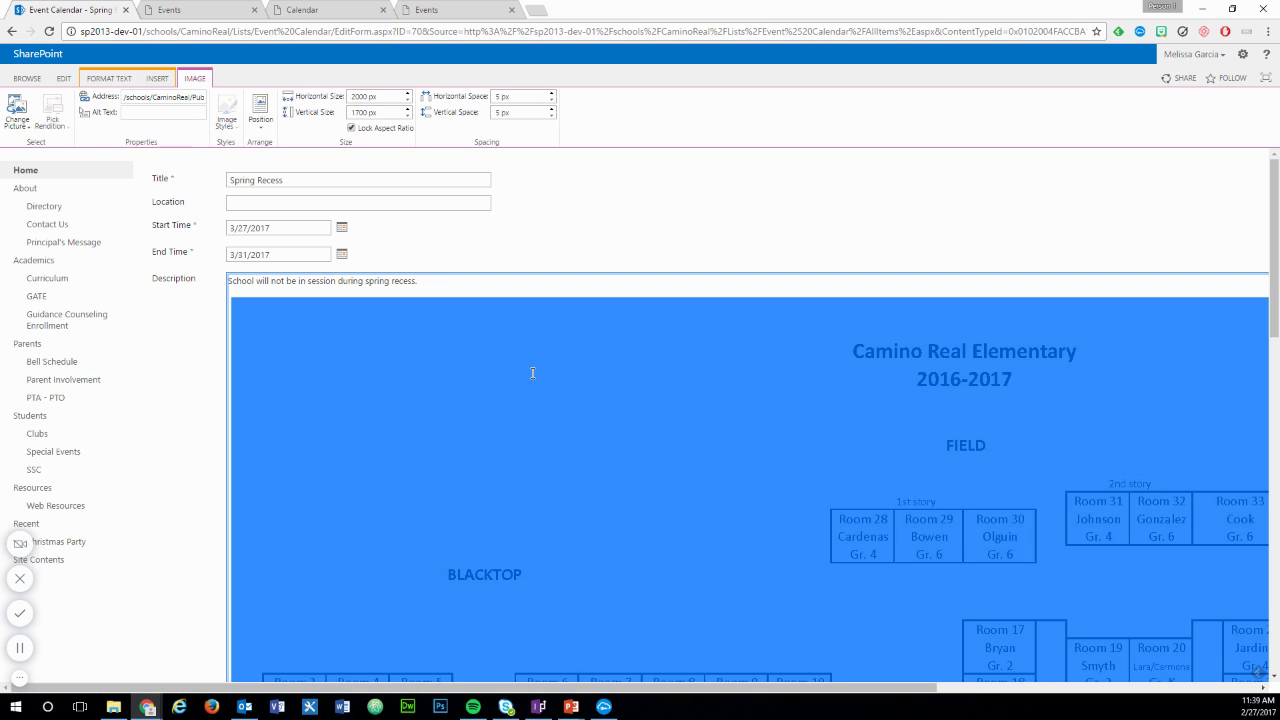
Step: Look over the full-size map in the Spring Recess description and save the event
scroll(532, 373, "down", 15)
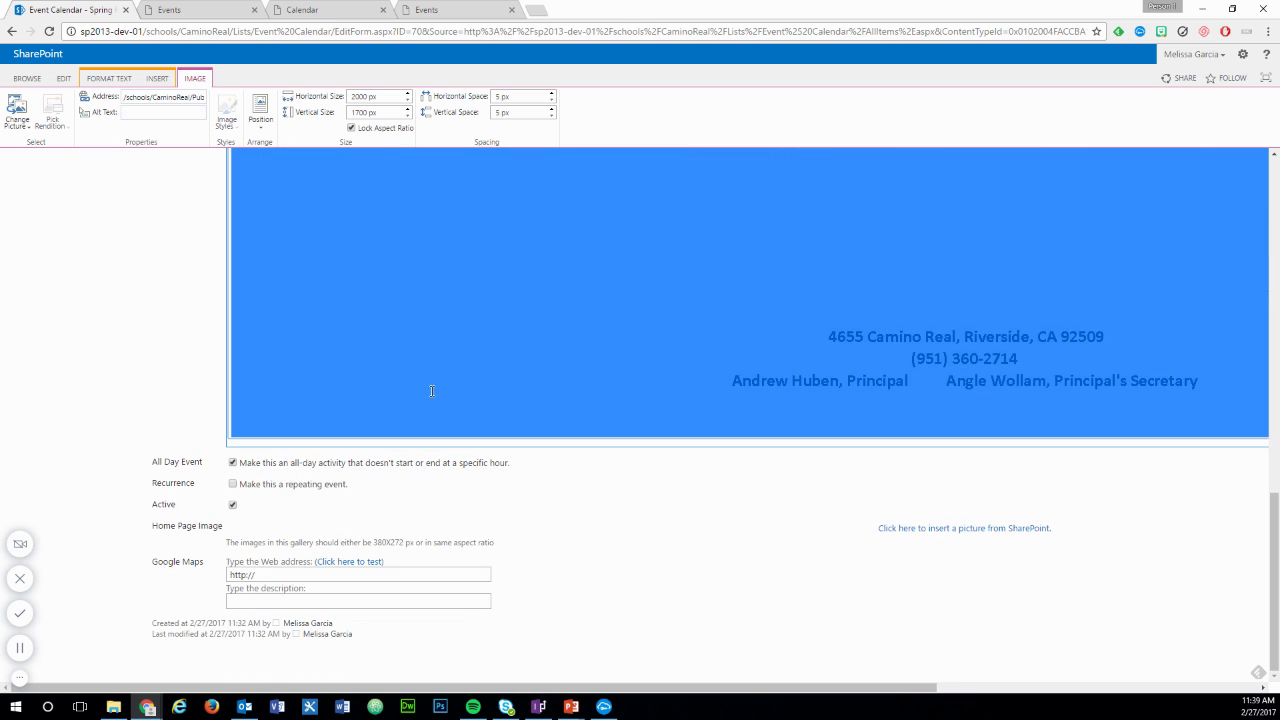
scroll(760, 384, "up", 15)
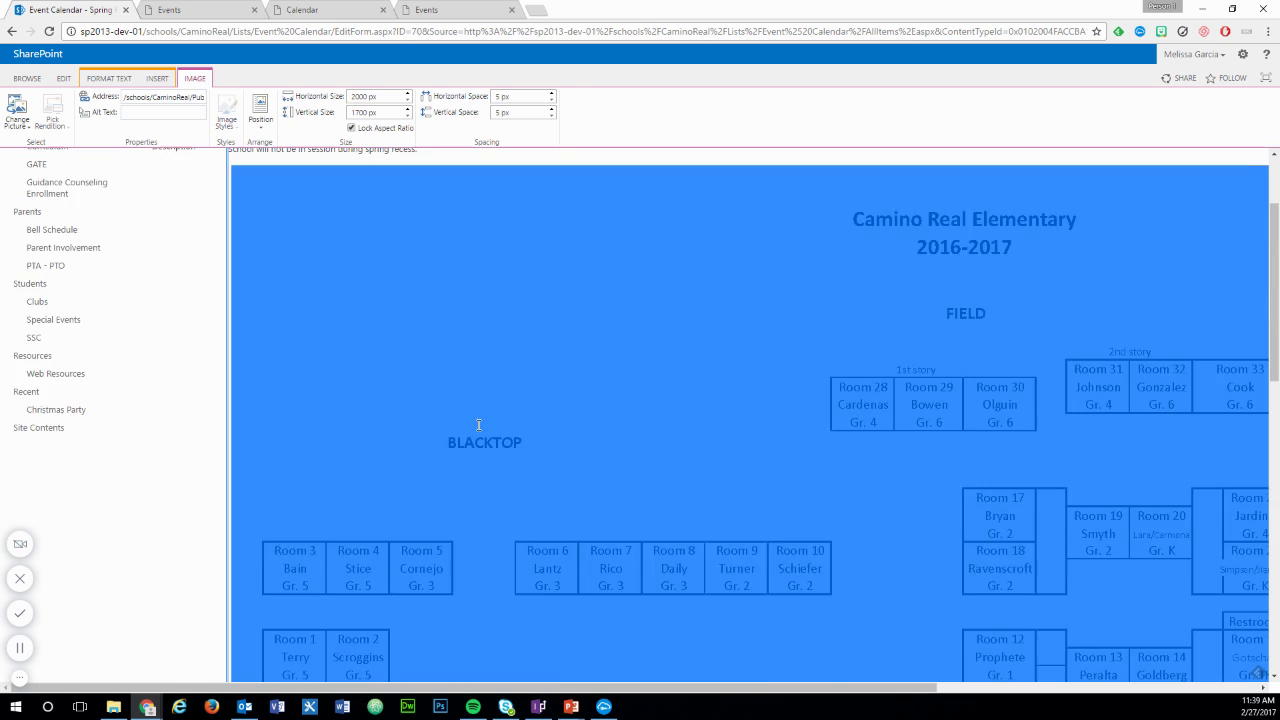
left_click(27, 78)
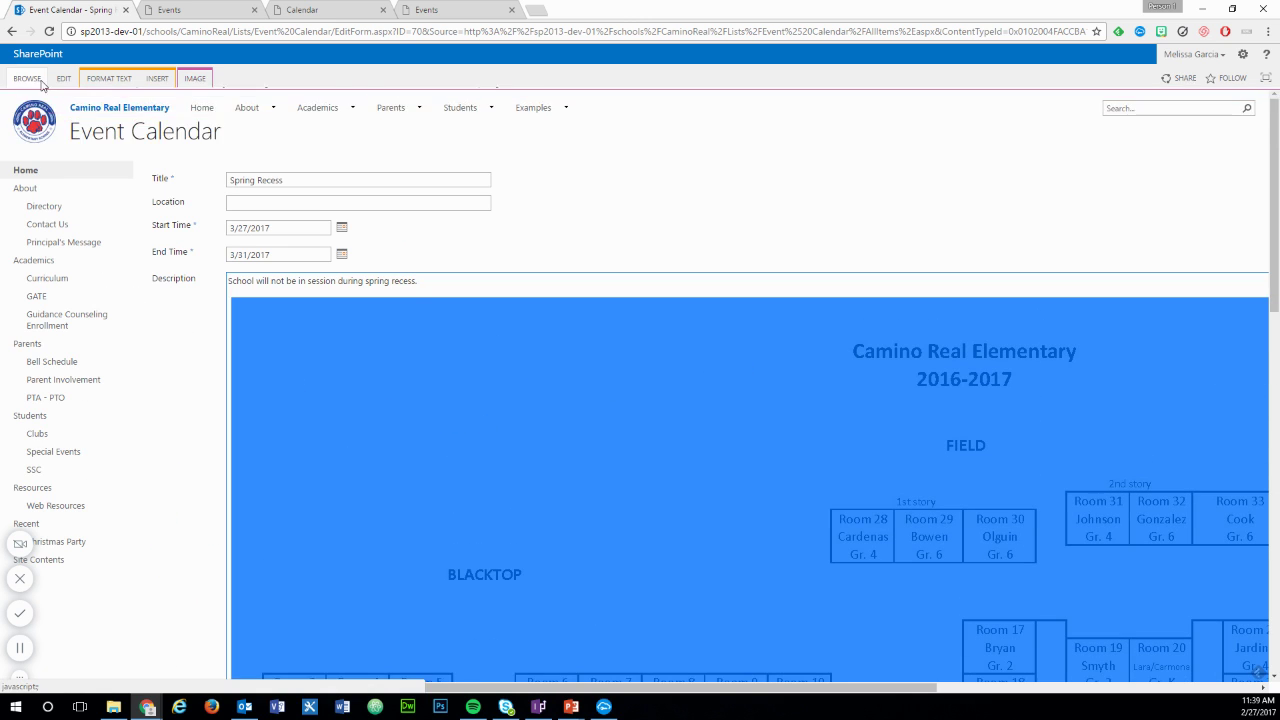
left_click(63, 79)
left_click(16, 106)
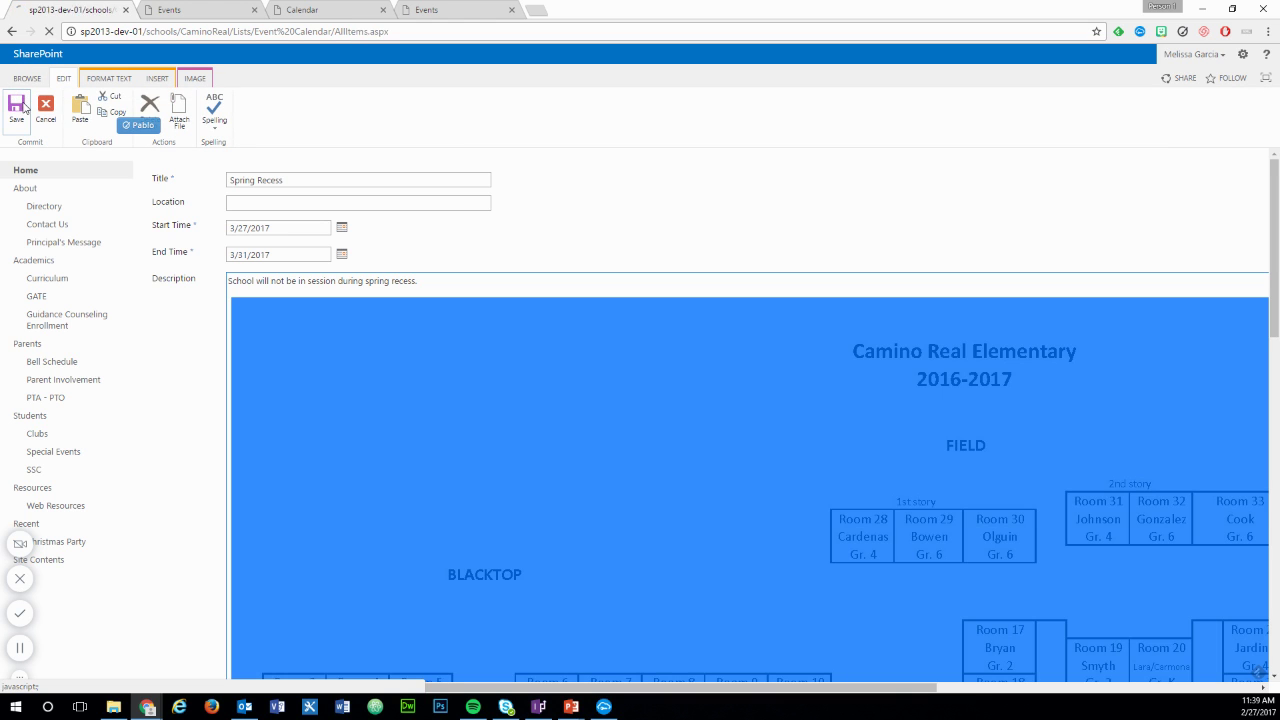
Step: Reload the public Spring Recess details page and examine how the full-size school map fits the page
left_click(181, 6)
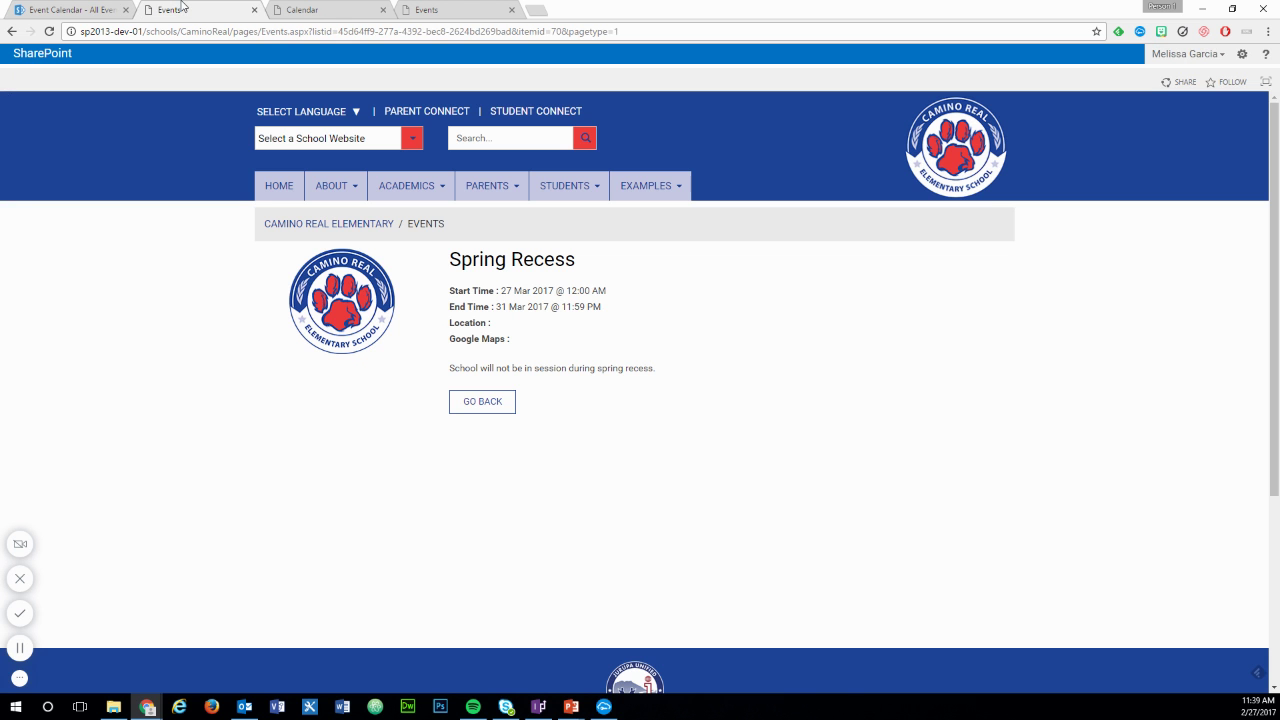
left_click(49, 31)
scroll(1120, 360, "down", 9)
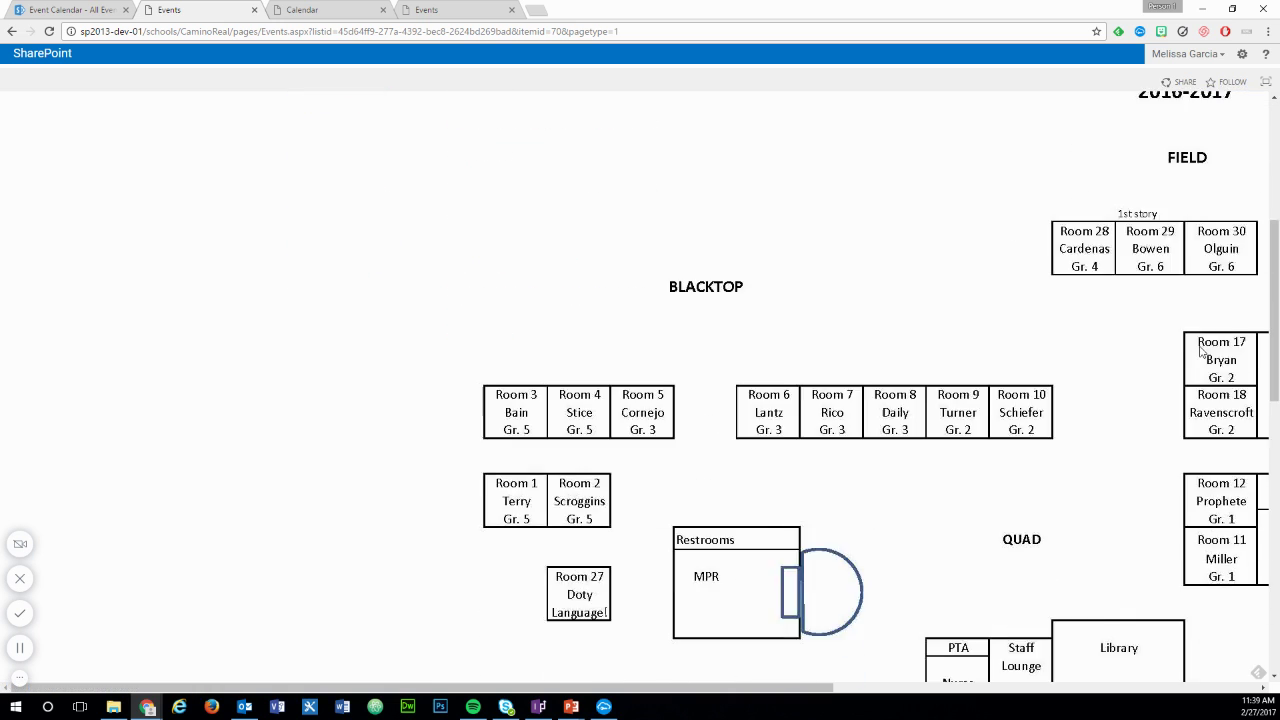
scroll(1101, 377, "up", 8)
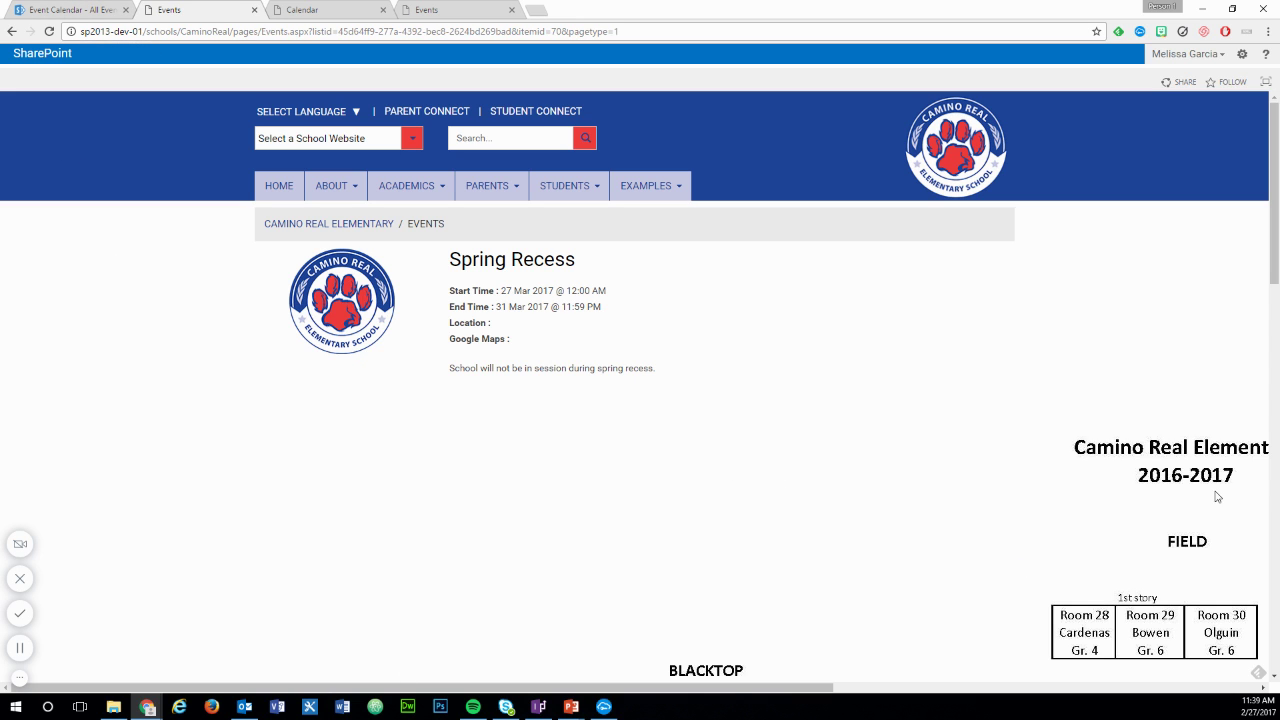
left_click_drag(666, 689, 570, 662)
Step: Return to the Event Calendar list and reopen the Spring Recess event, ID 70, for editing
left_click(70, 9)
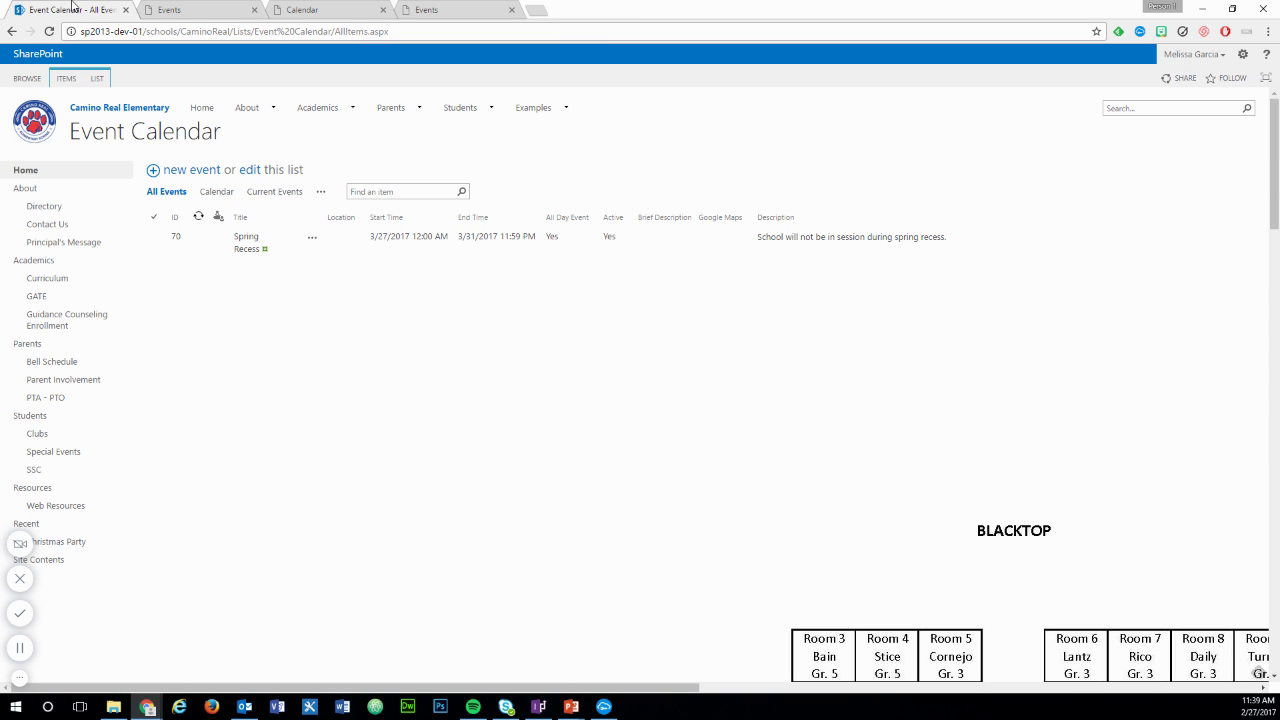
left_click(311, 245)
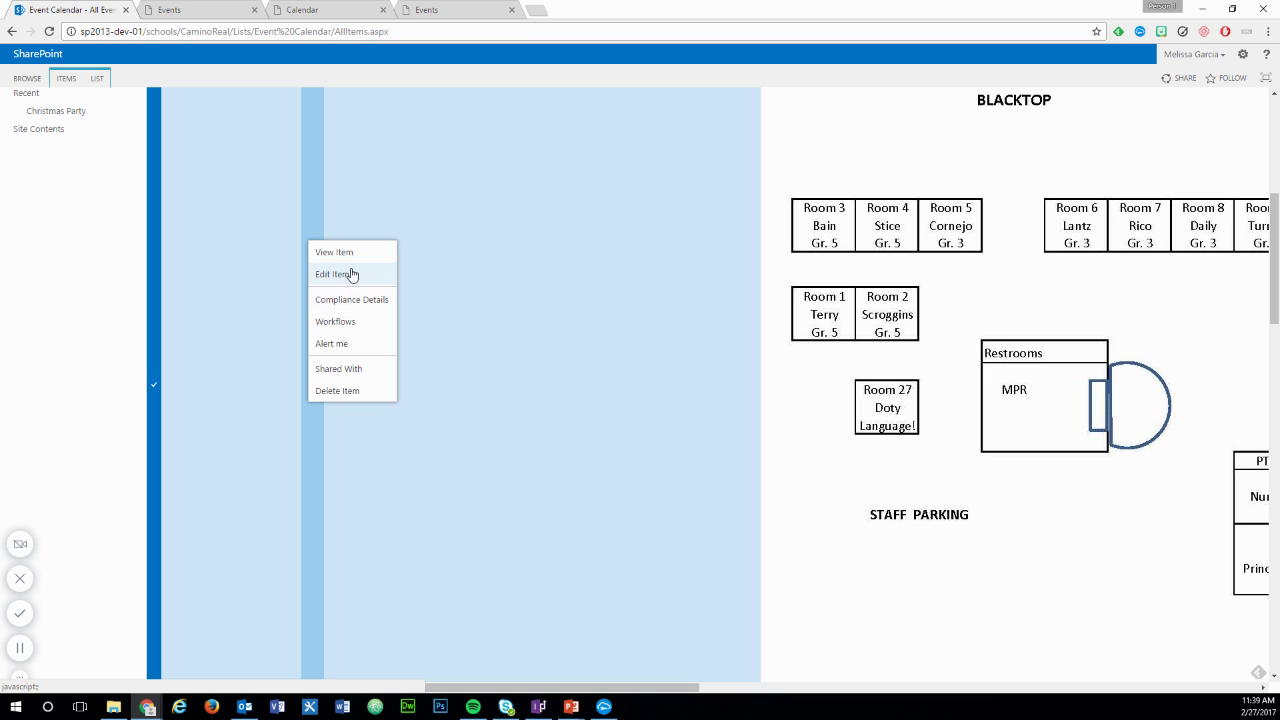
left_click(333, 274)
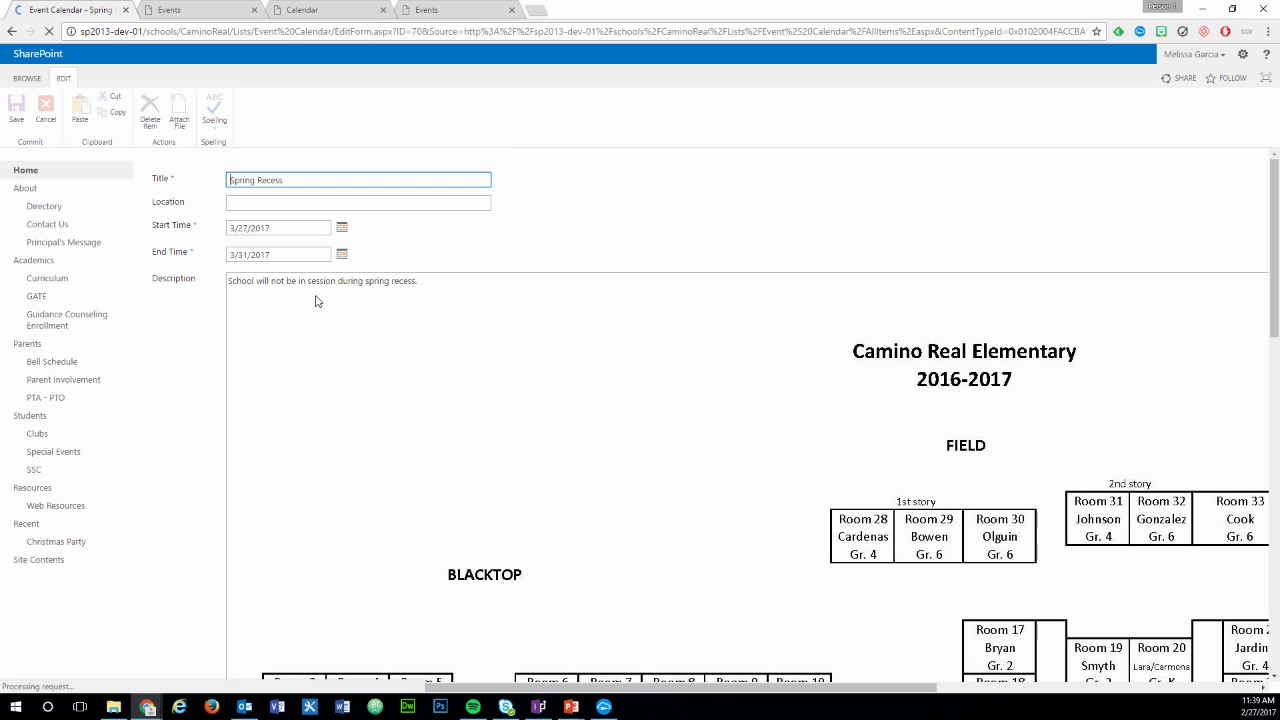
Step: Set the description map image's horizontal size to 650 px with the aspect ratio locked
left_click(1078, 462)
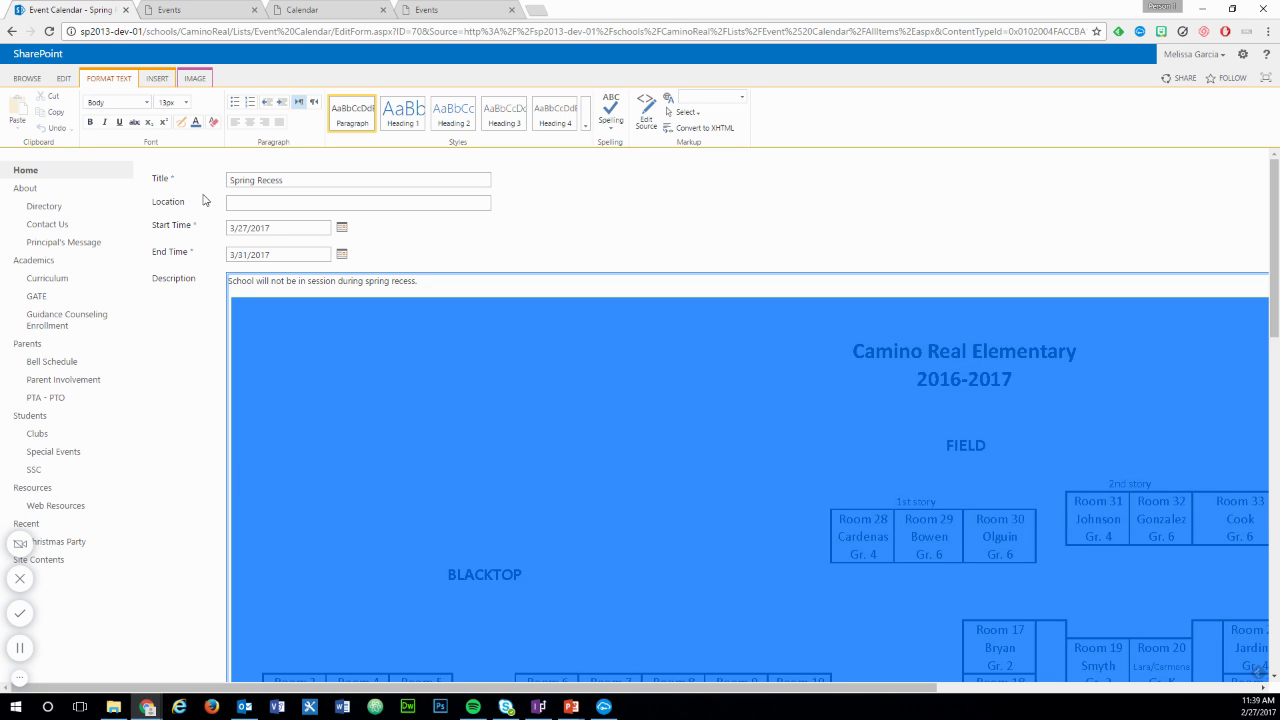
left_click(193, 78)
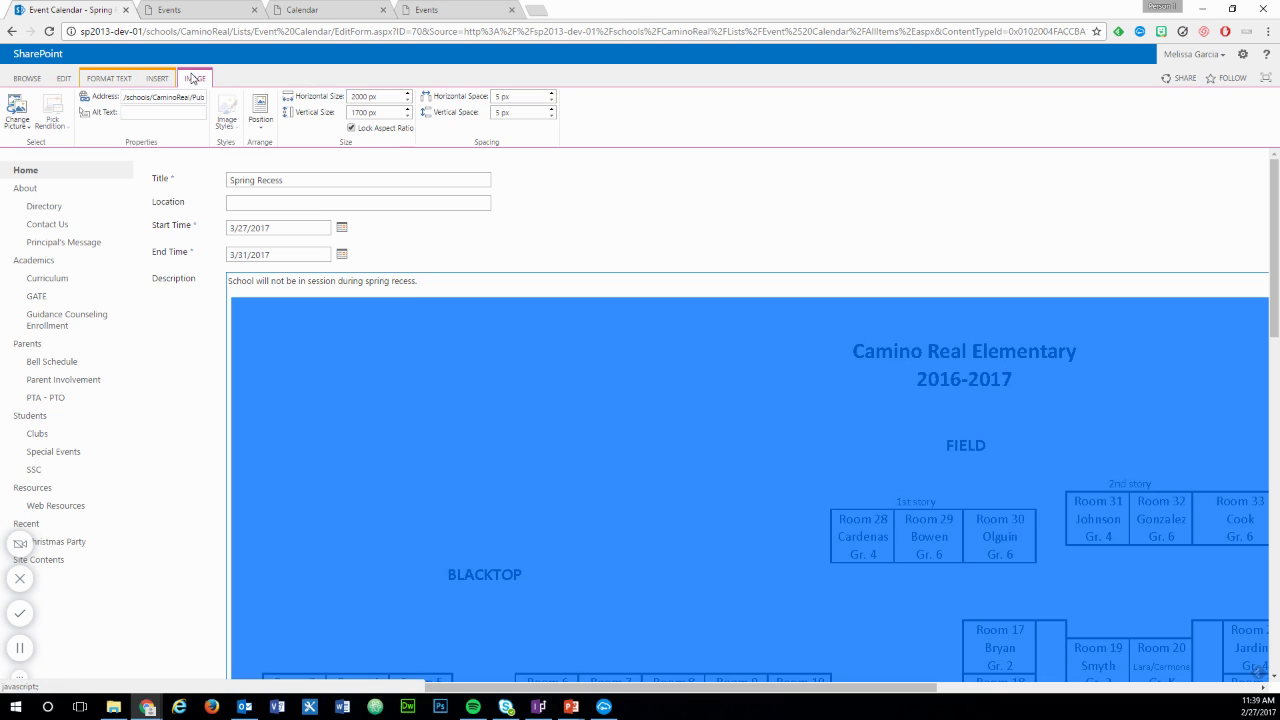
left_click(368, 96)
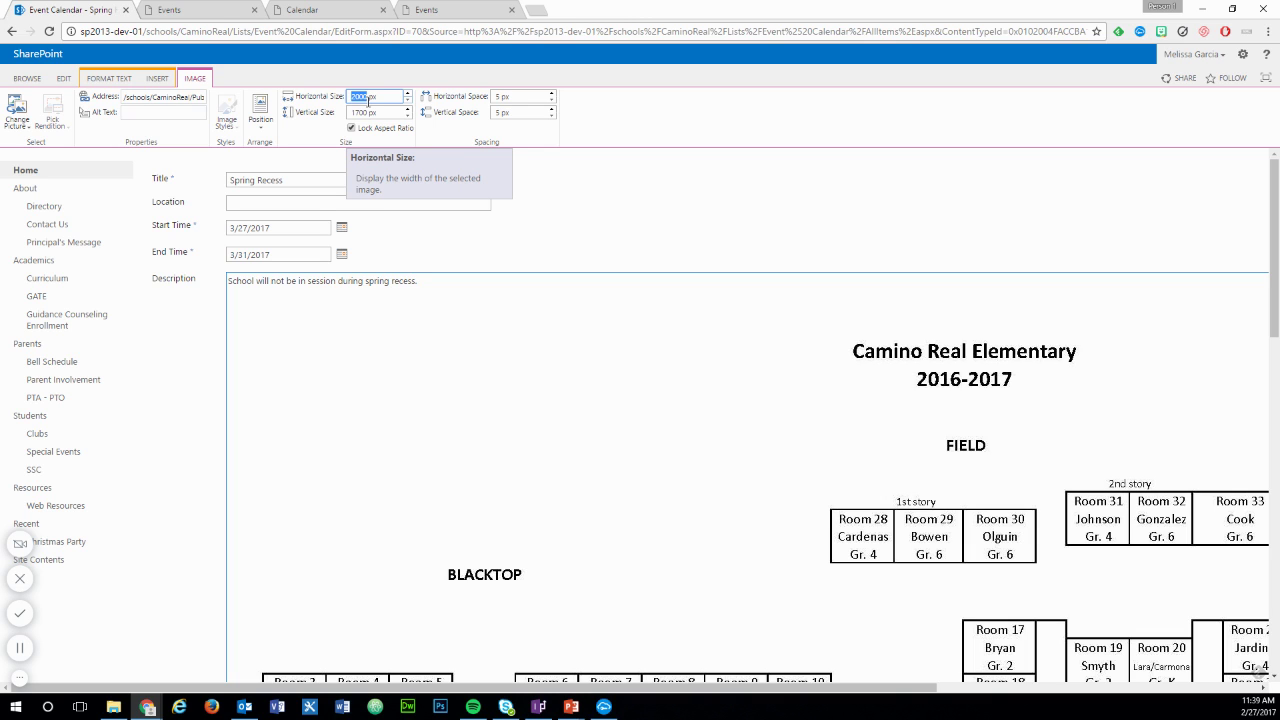
type("65")
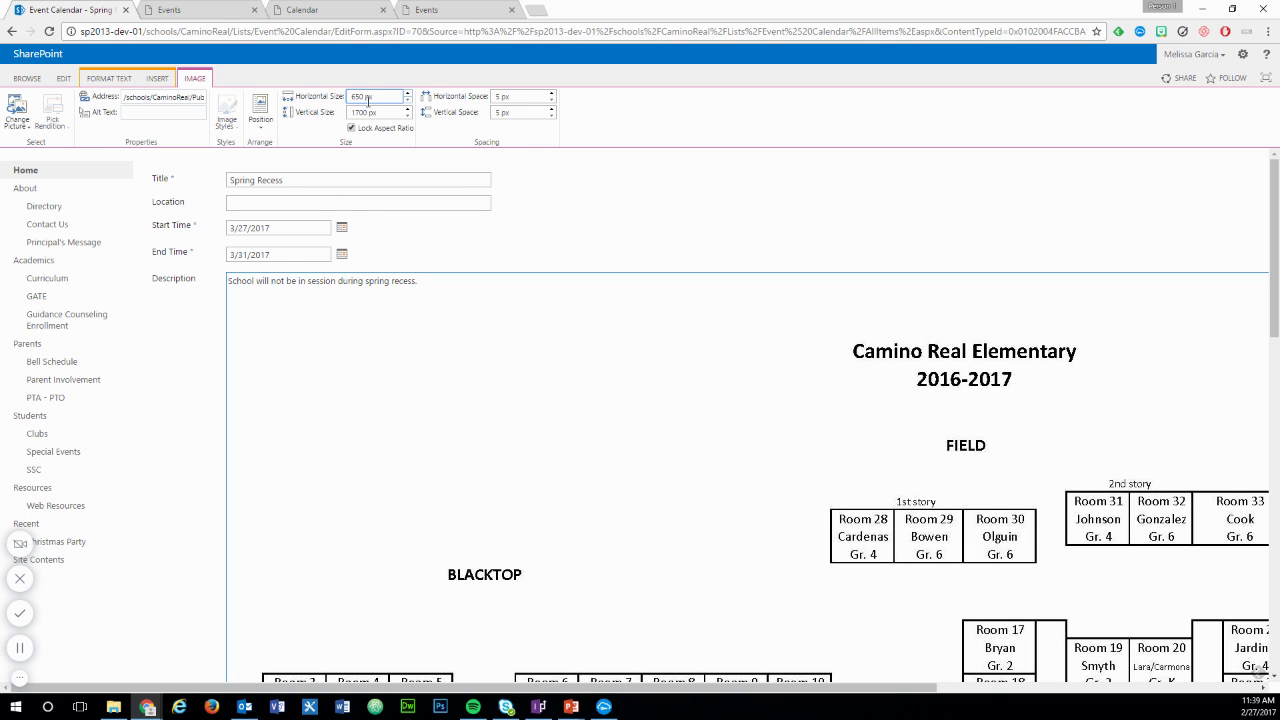
type("0")
key("Return")
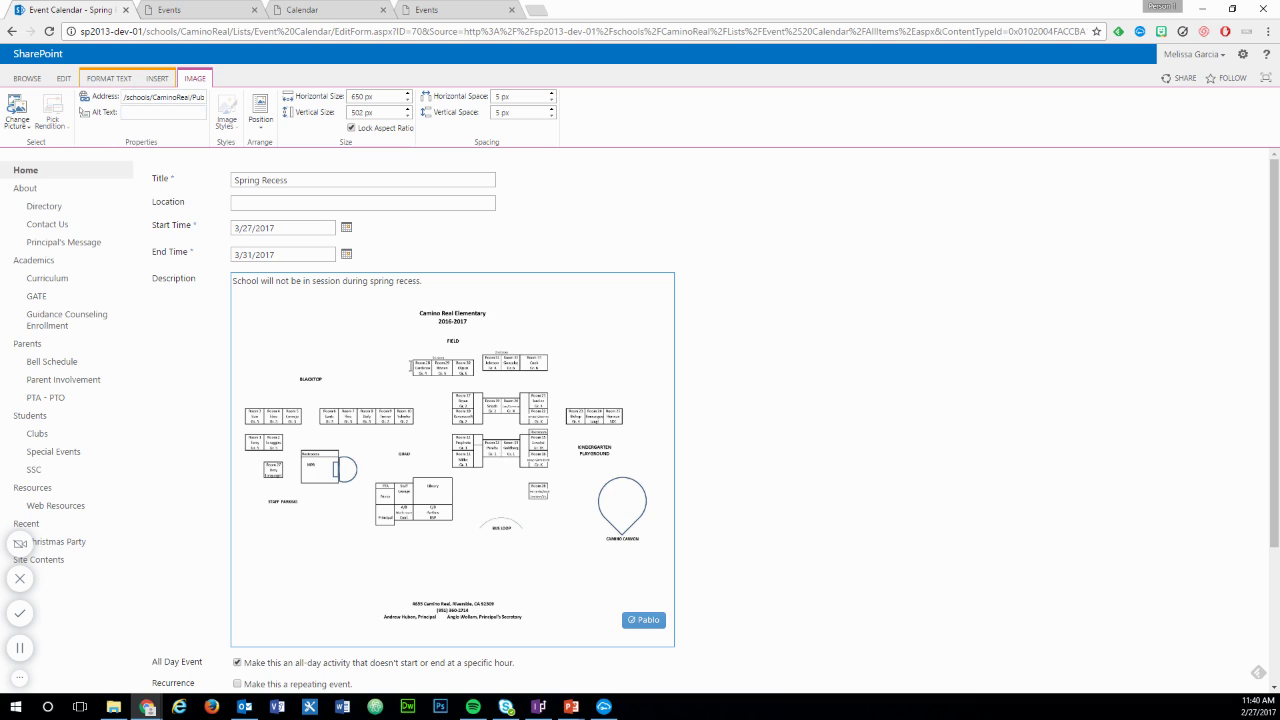
Step: Copy the map image's own address and hyperlink the image to that address, School Map 2016-2017.jpg, leaving the display text empty
left_click(410, 366)
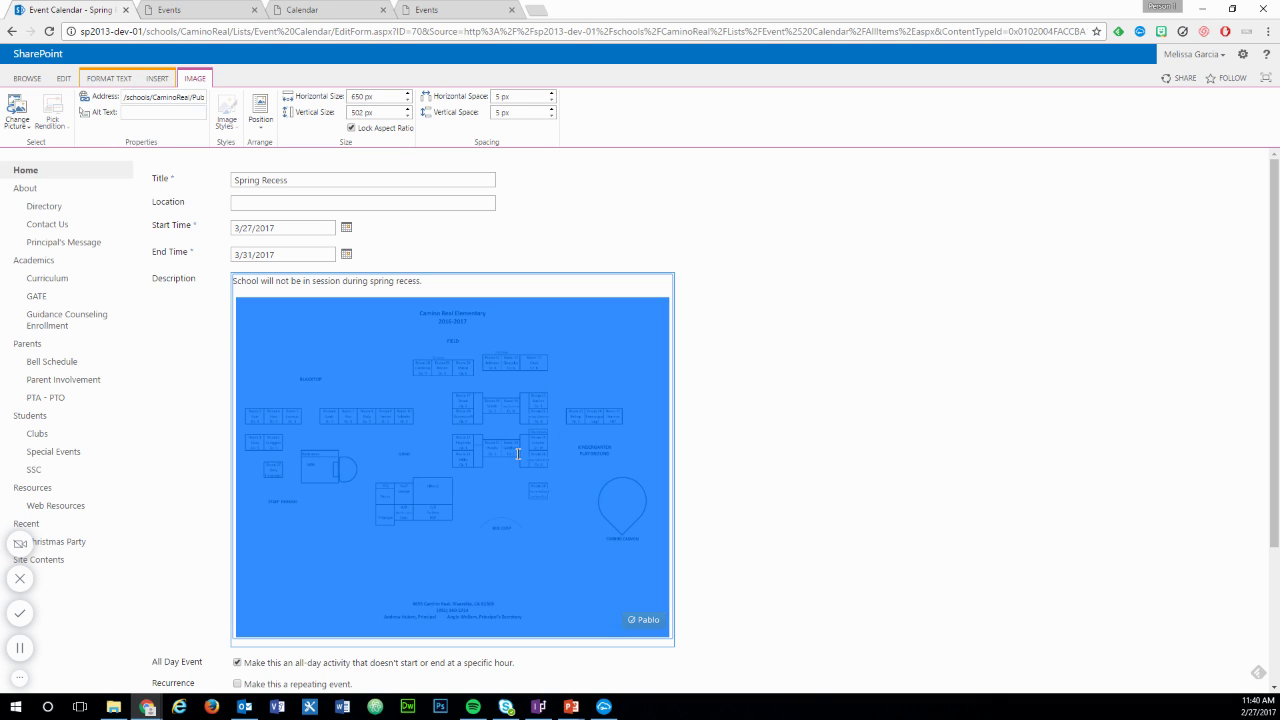
left_click(160, 97)
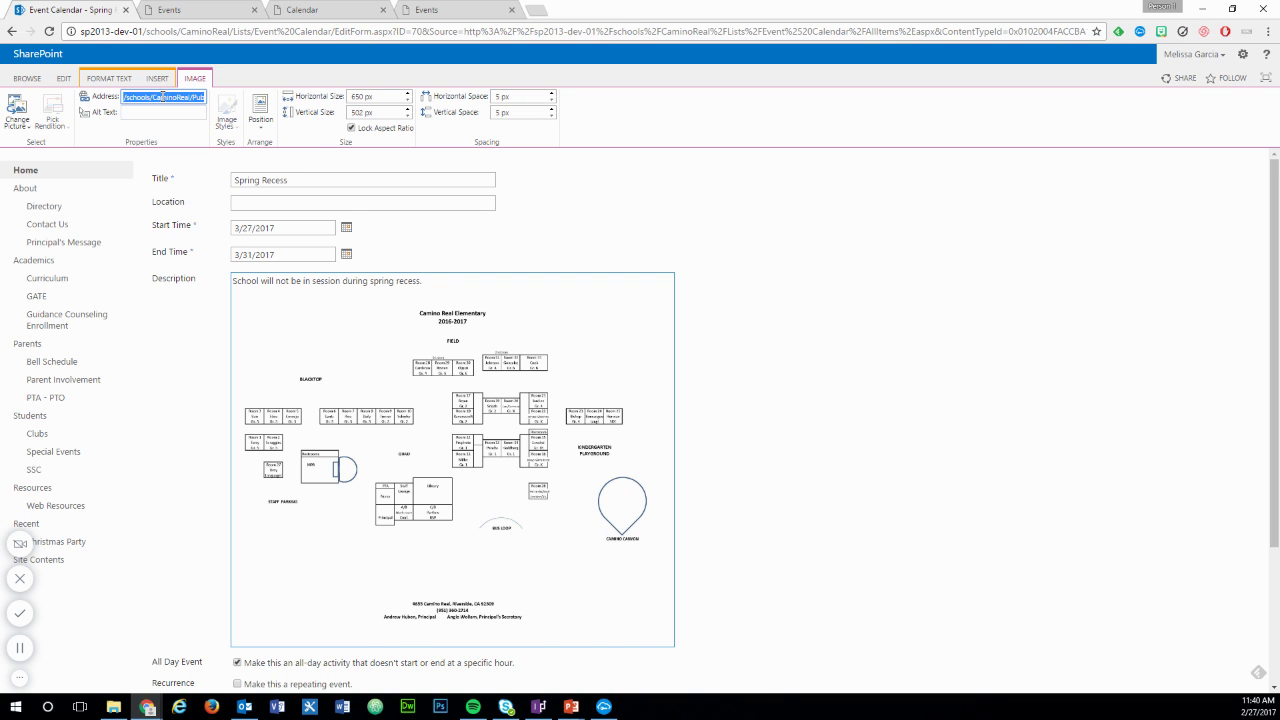
key("Return")
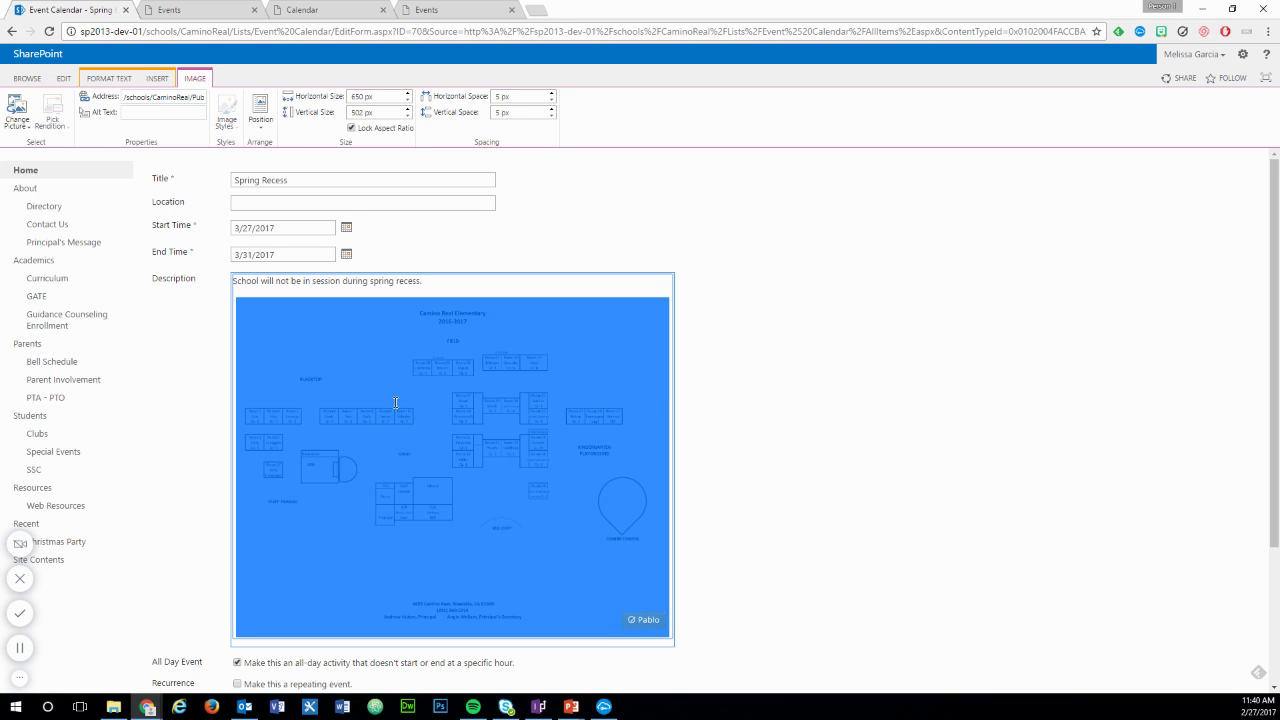
left_click(156, 79)
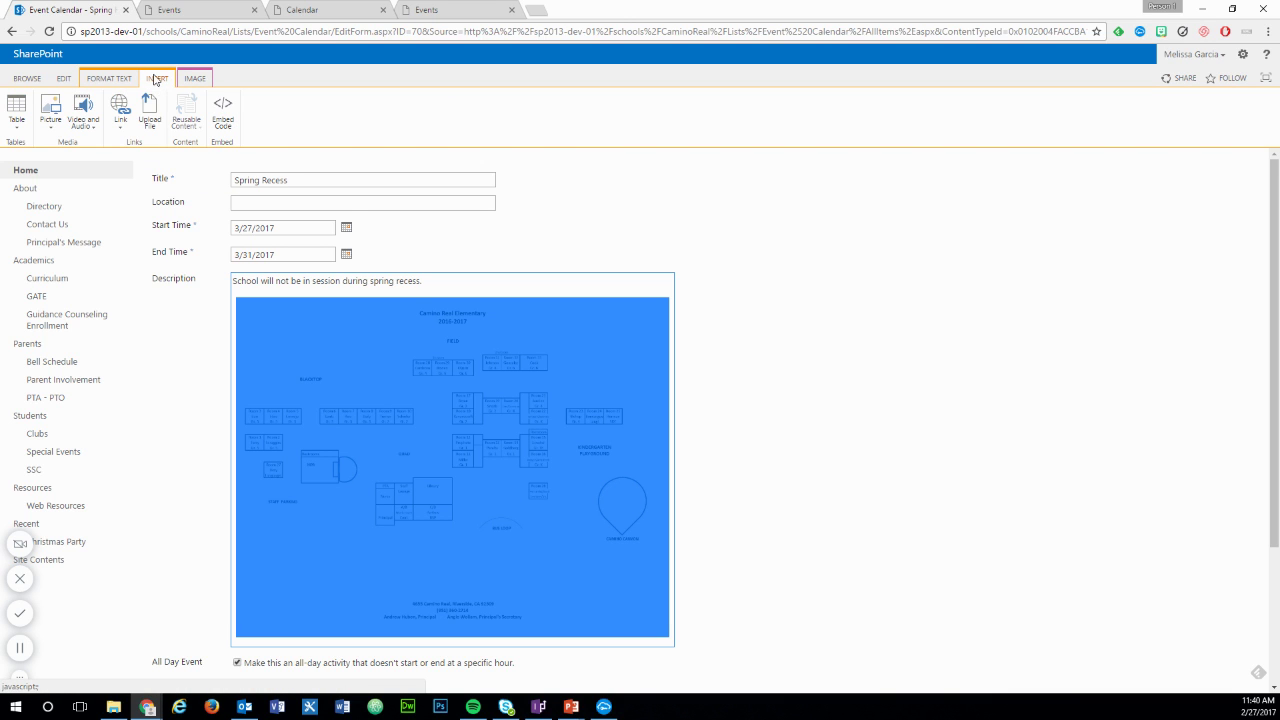
left_click(120, 122)
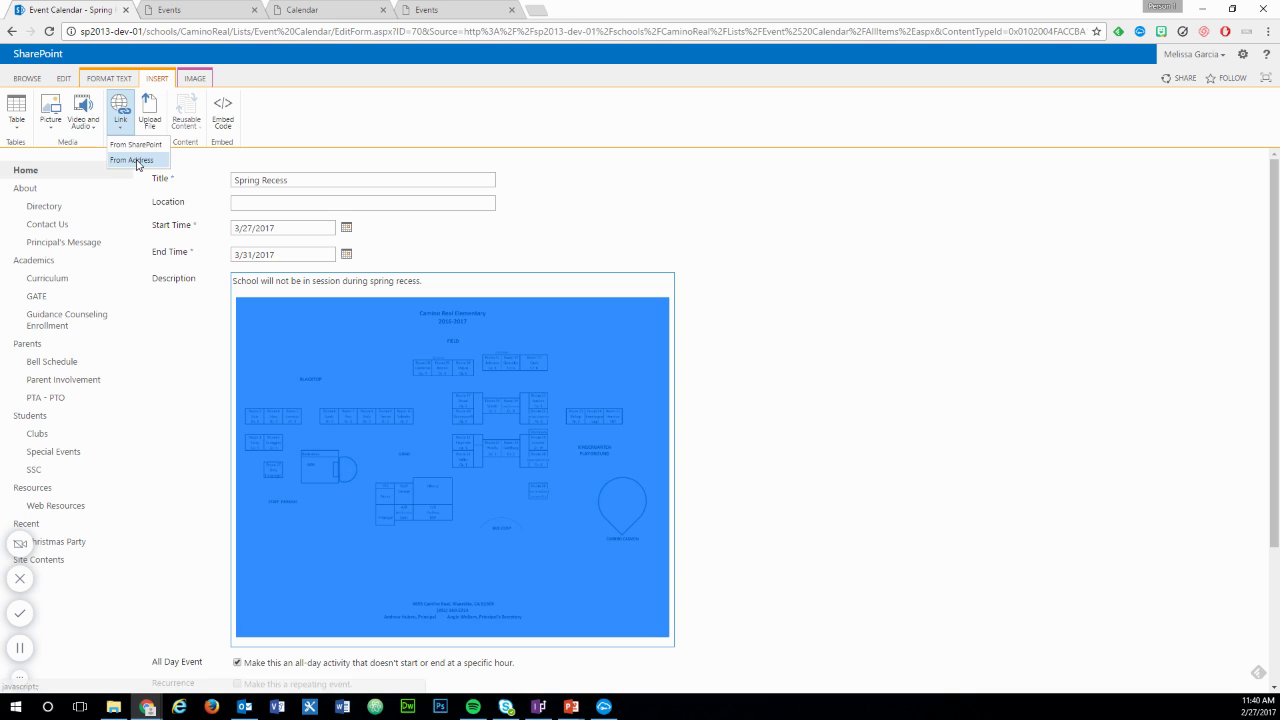
left_click(137, 162)
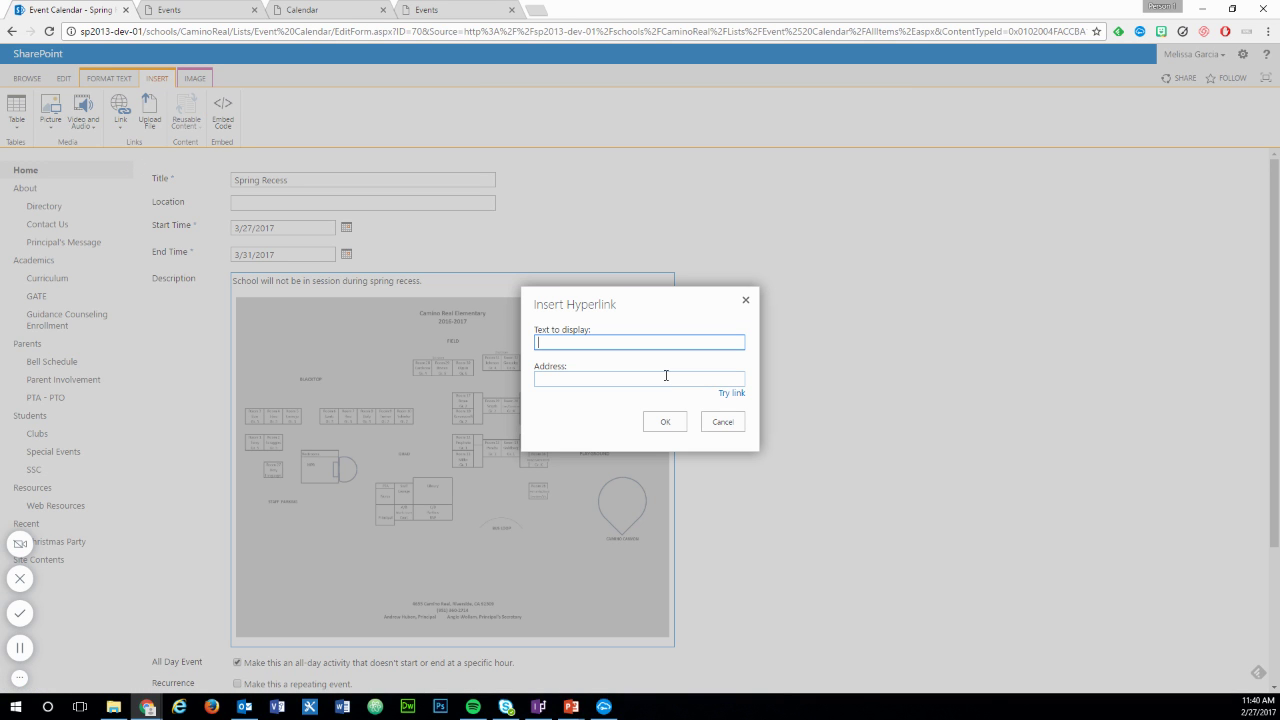
left_click(601, 379)
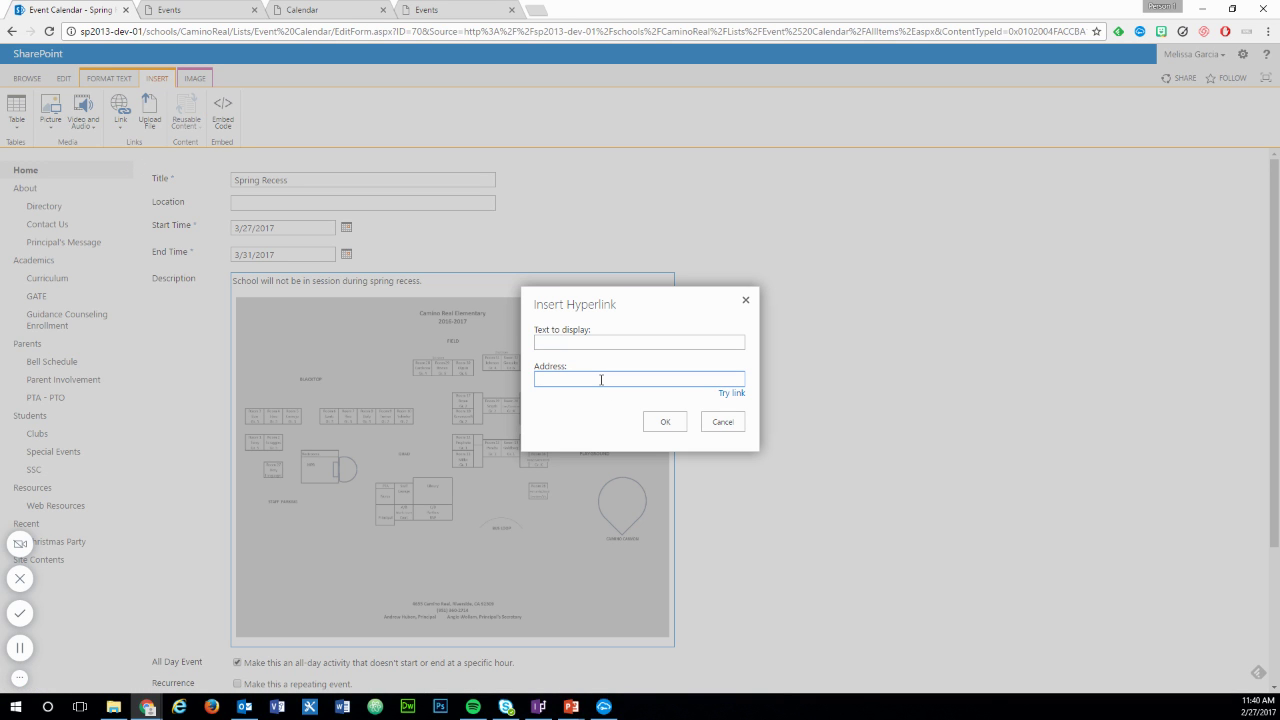
key("ctrl+v")
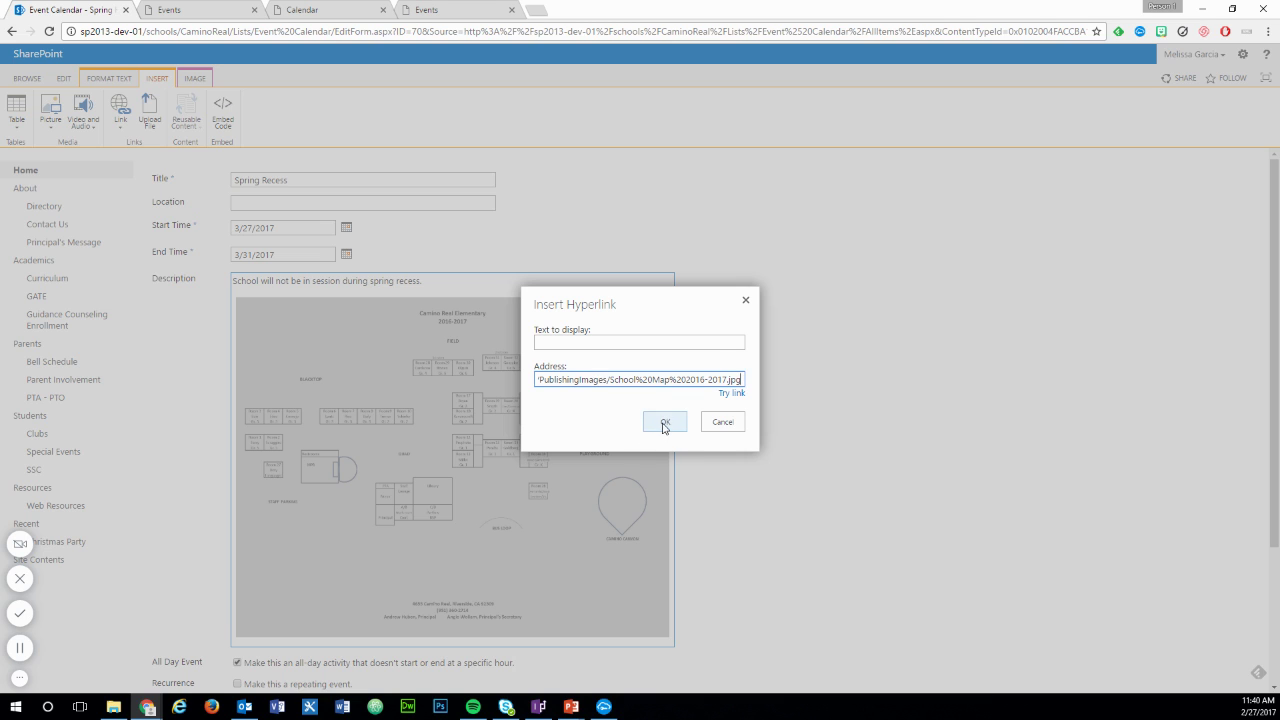
left_click(664, 423)
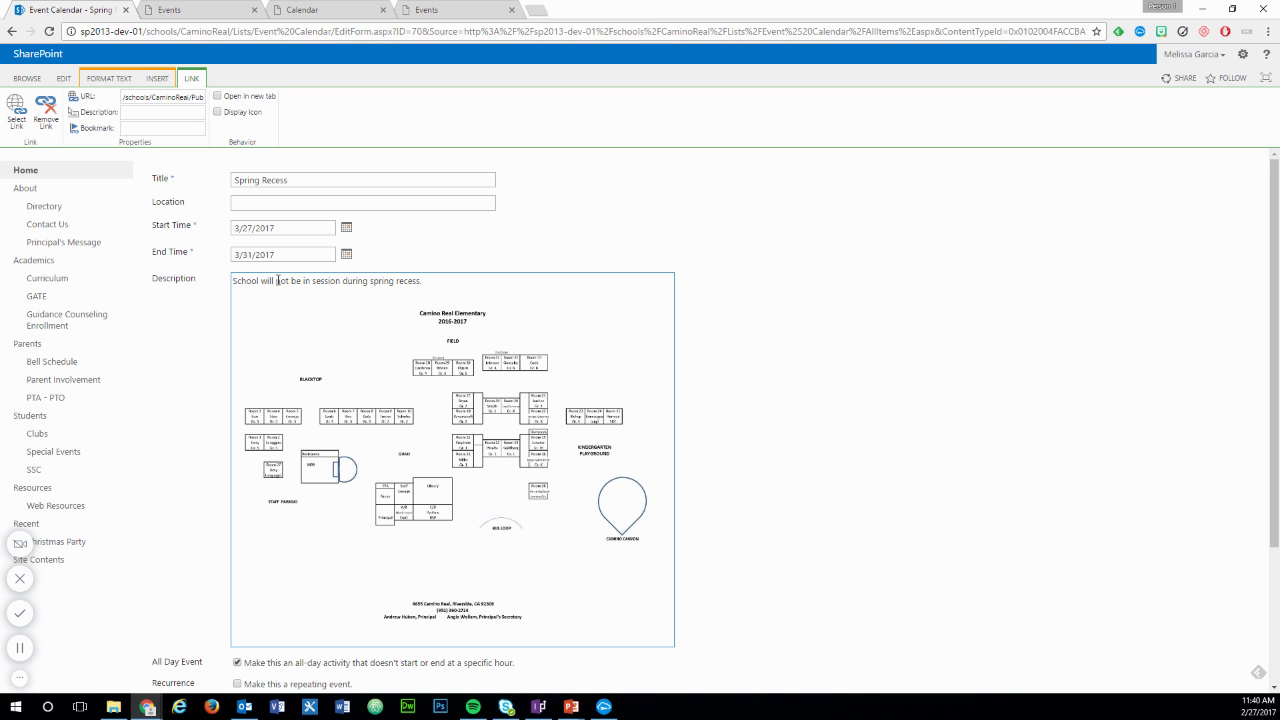
Step: Save the Spring Recess event with the resized and linked map image
left_click(30, 80)
left_click(64, 80)
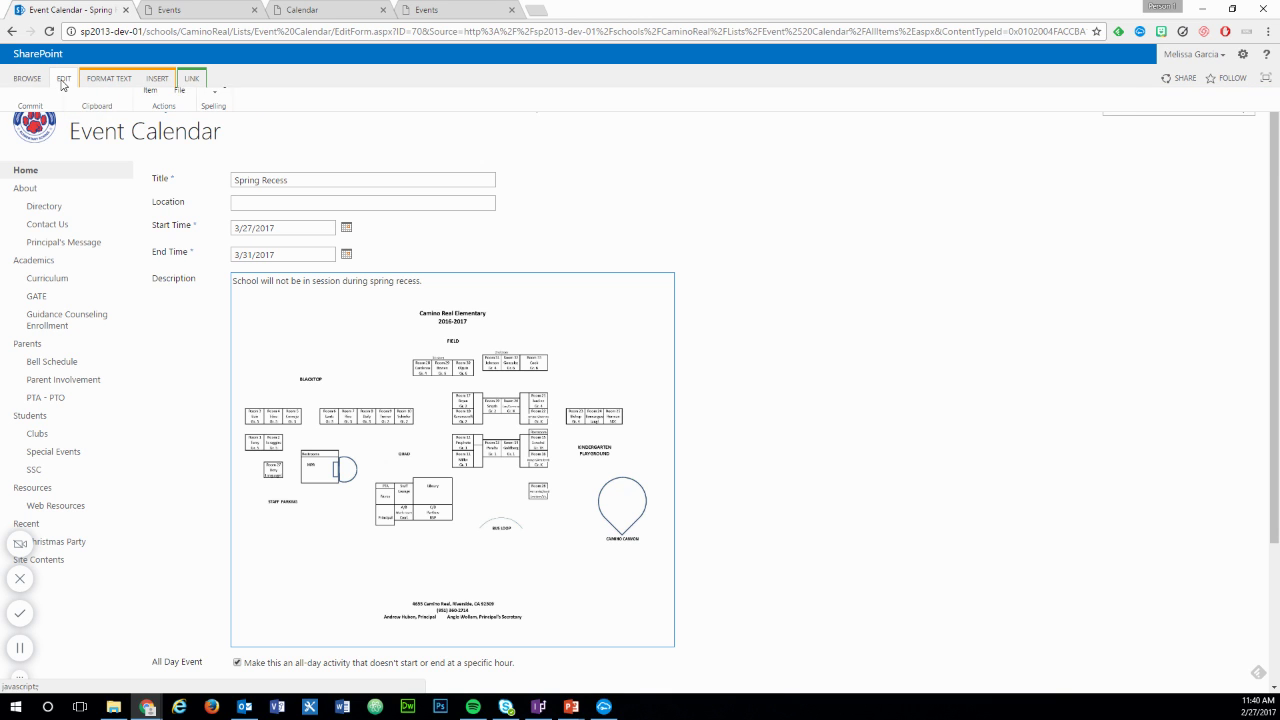
left_click(16, 106)
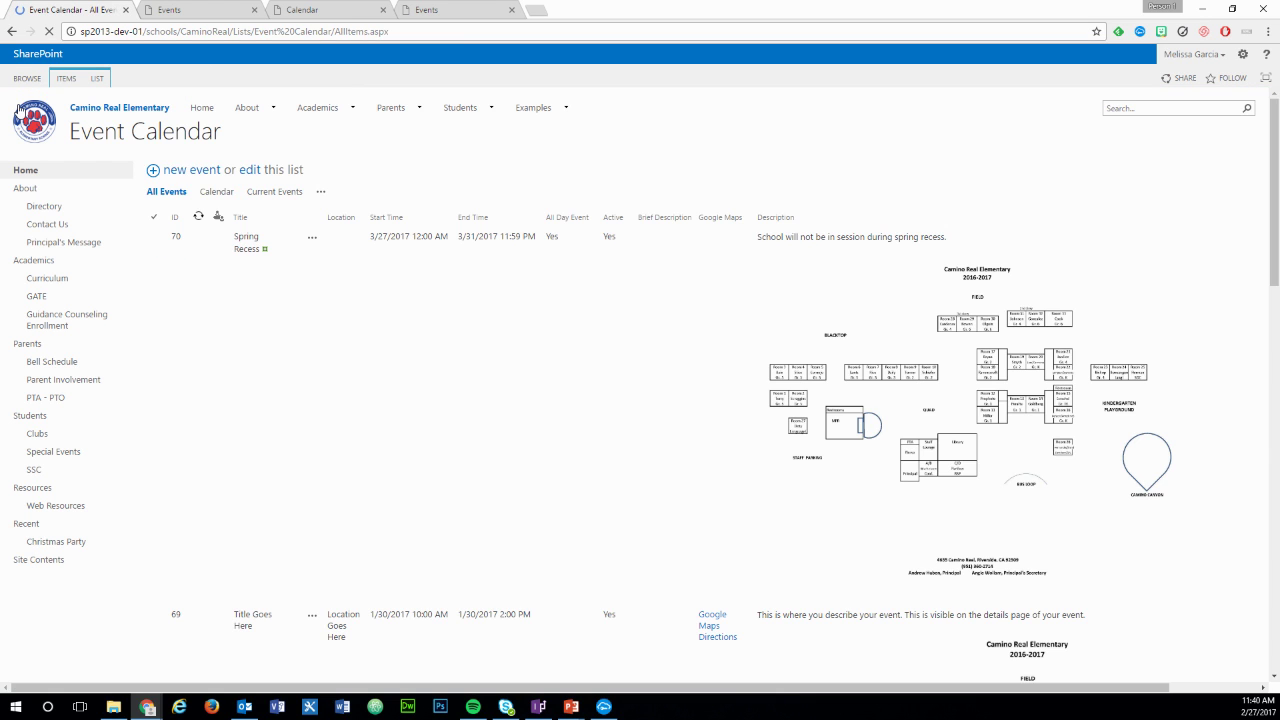
Step: Reload the public Spring Recess page and test the map's link twice, returning to the event details each time
left_click(196, 6)
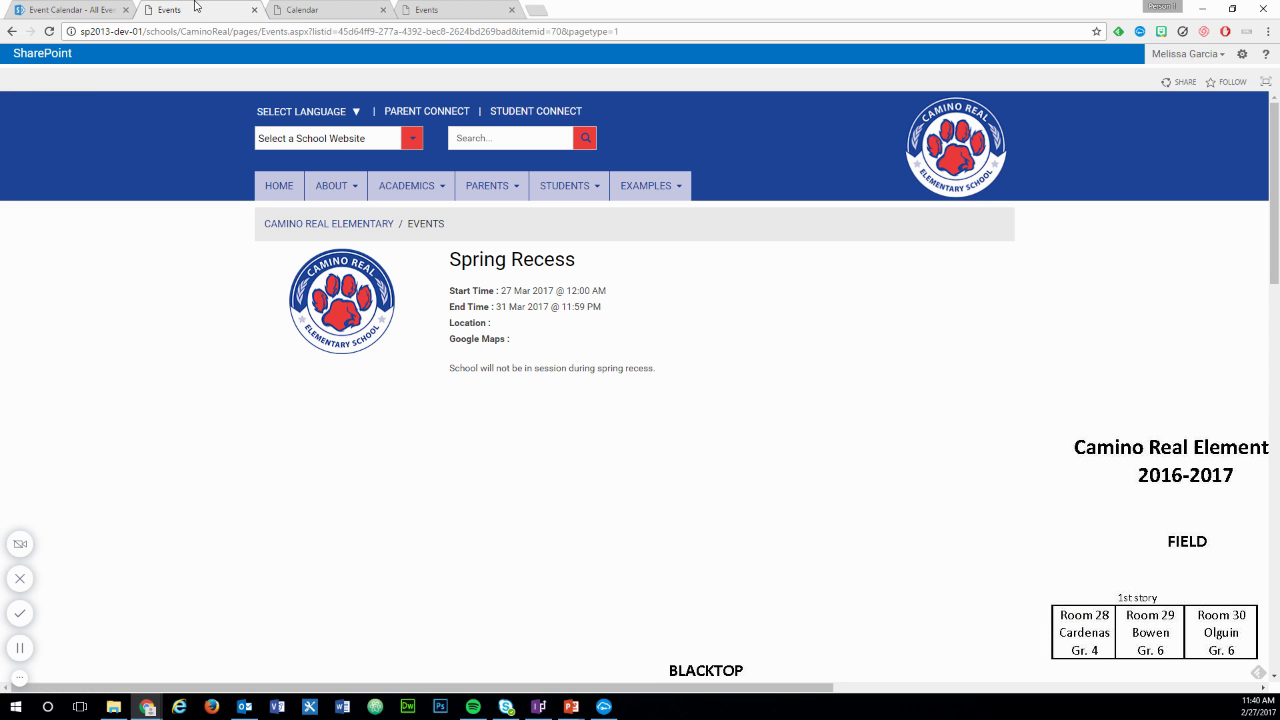
left_click(49, 32)
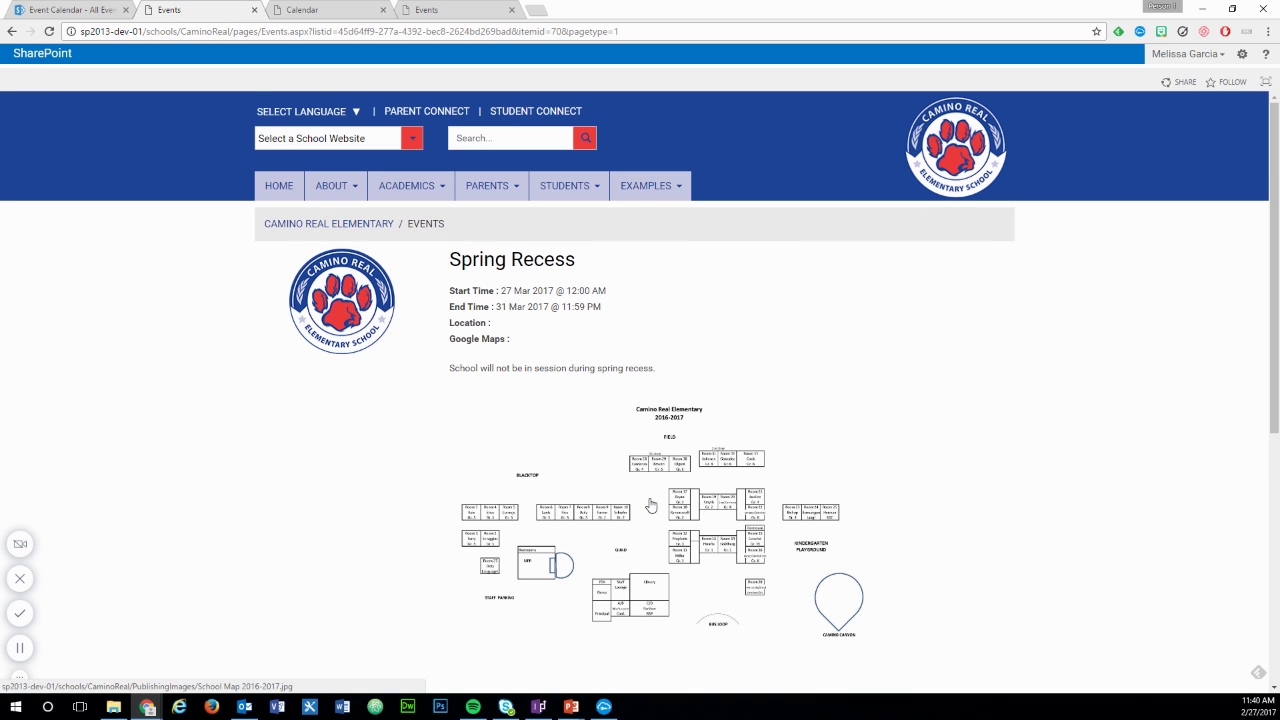
left_click(650, 503)
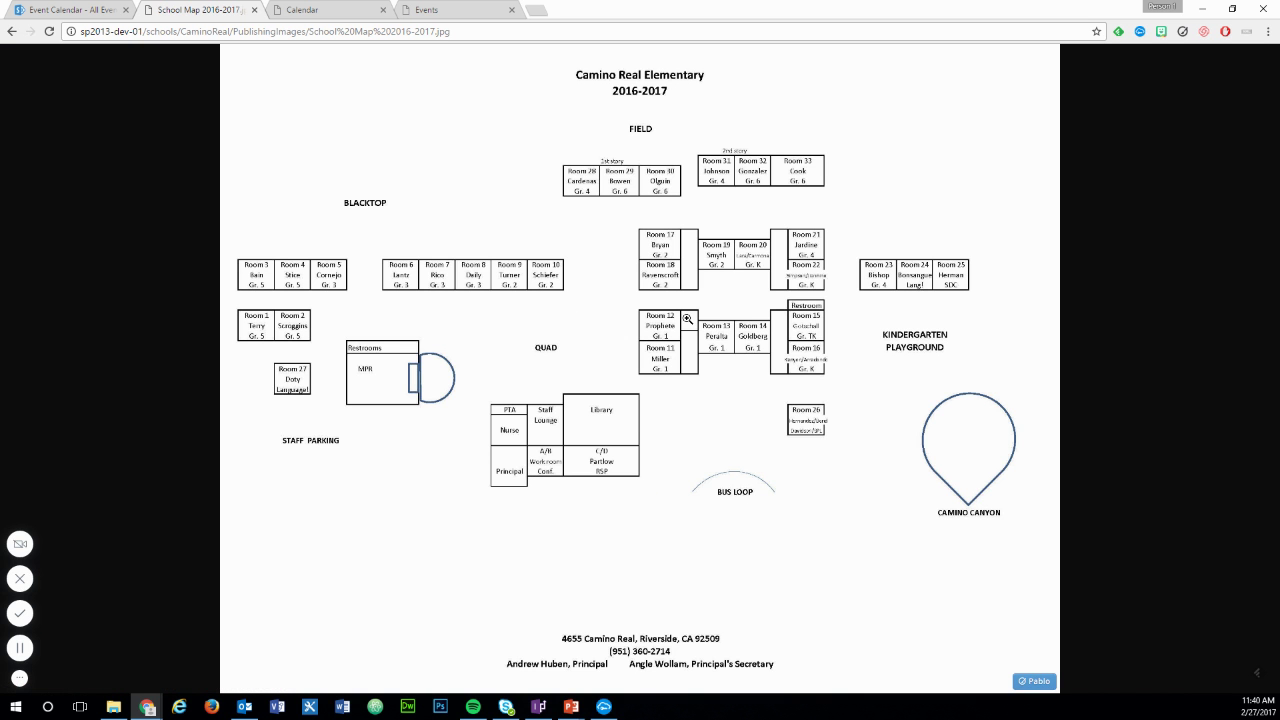
left_click(12, 31)
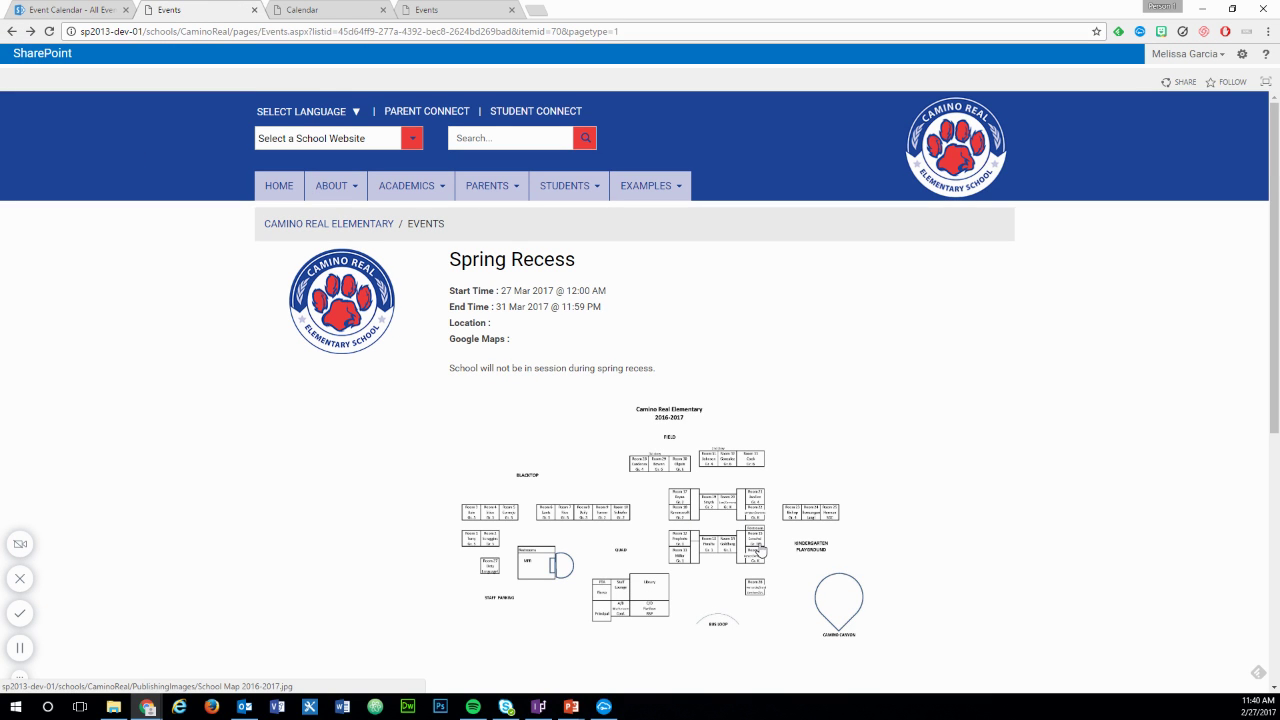
scroll(1009, 440, "down", 2)
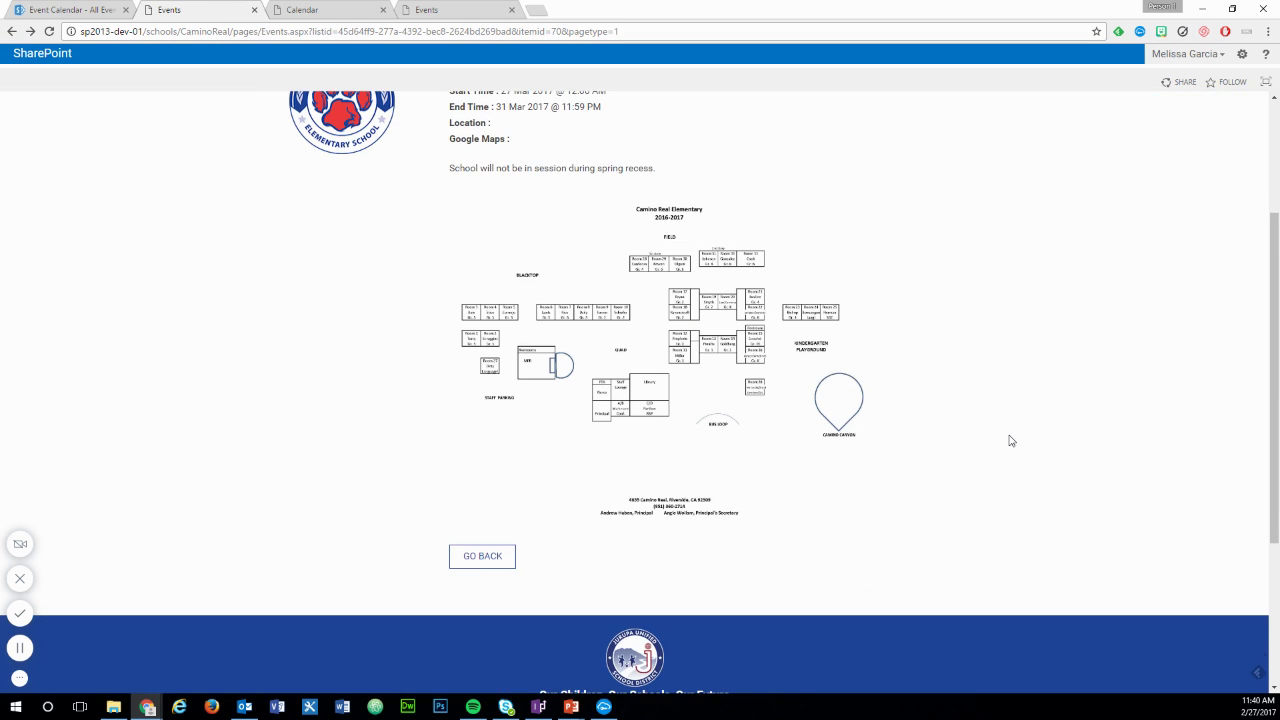
left_click(714, 340)
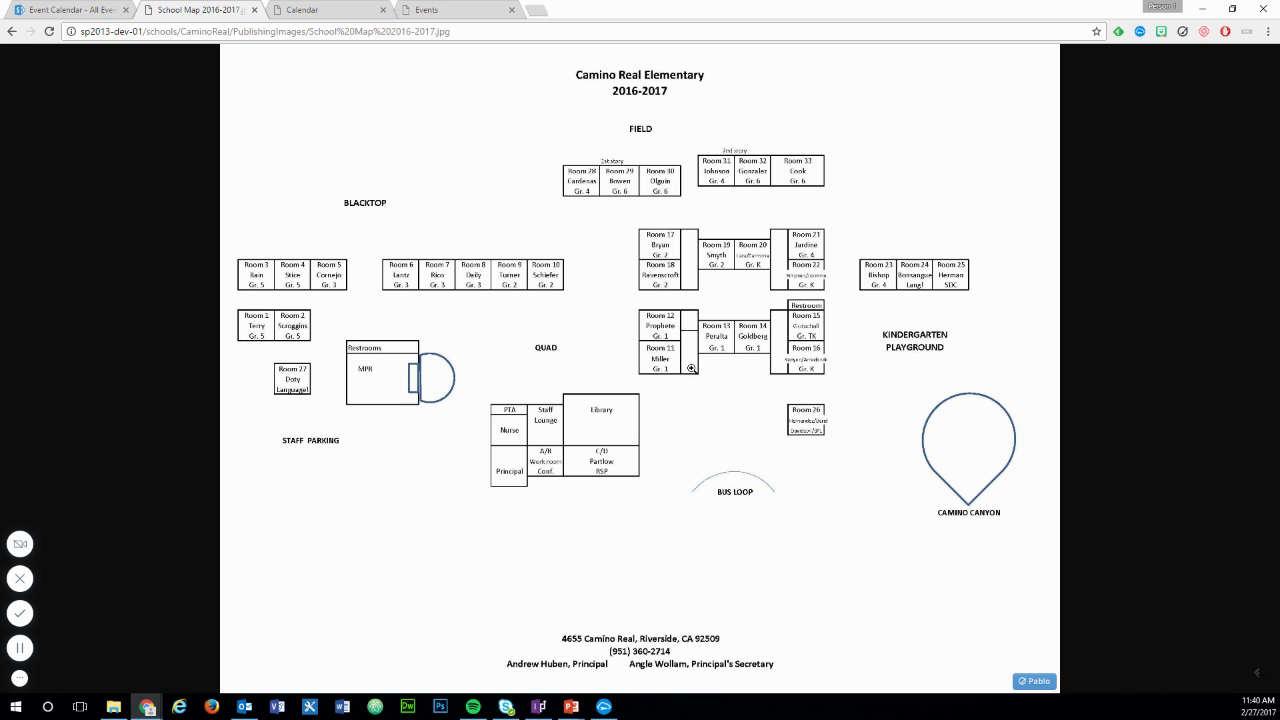
left_click(10, 31)
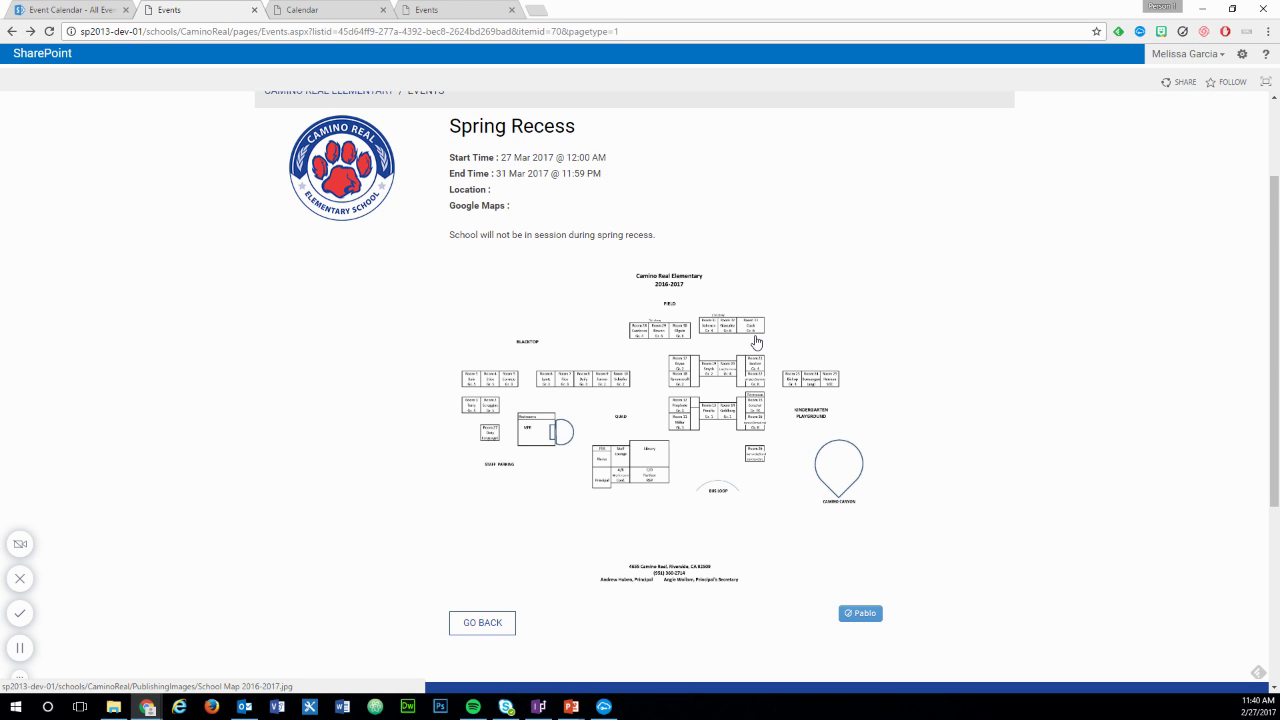
scroll(563, 337, "up", 1)
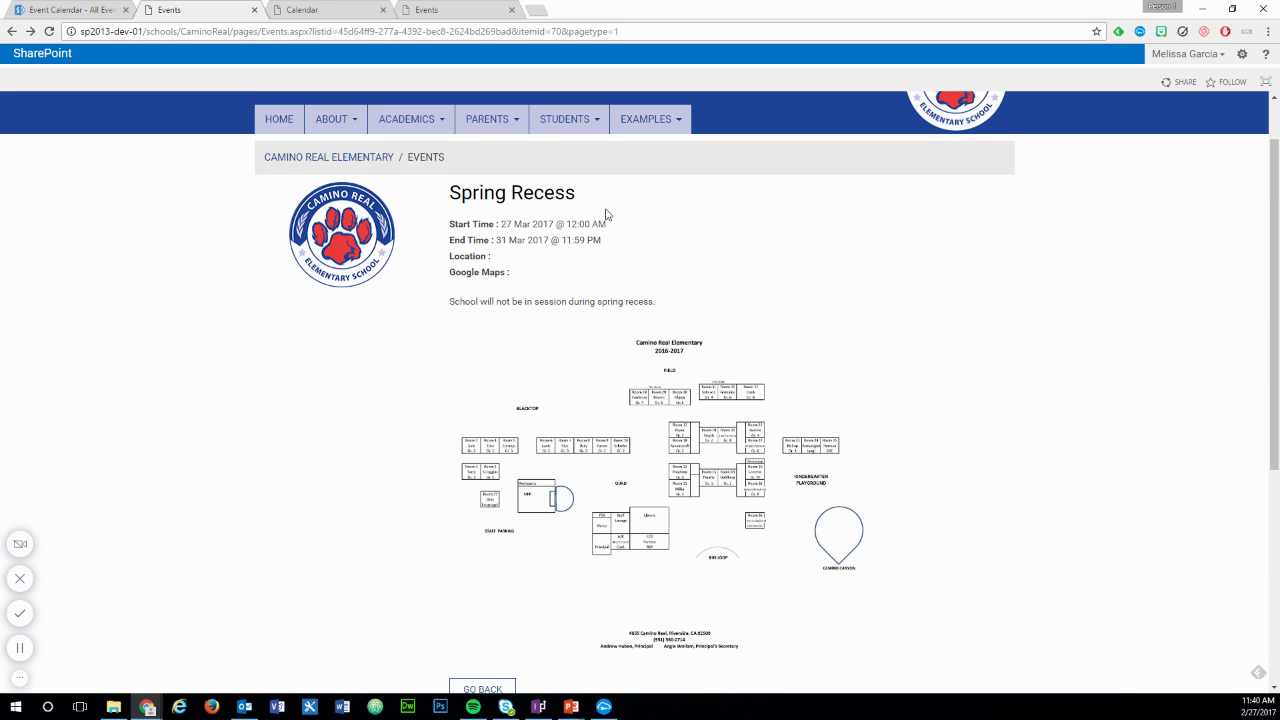
Step: Open the school's public home page and check the Upcoming Events section for Spring Recess
left_click(281, 127)
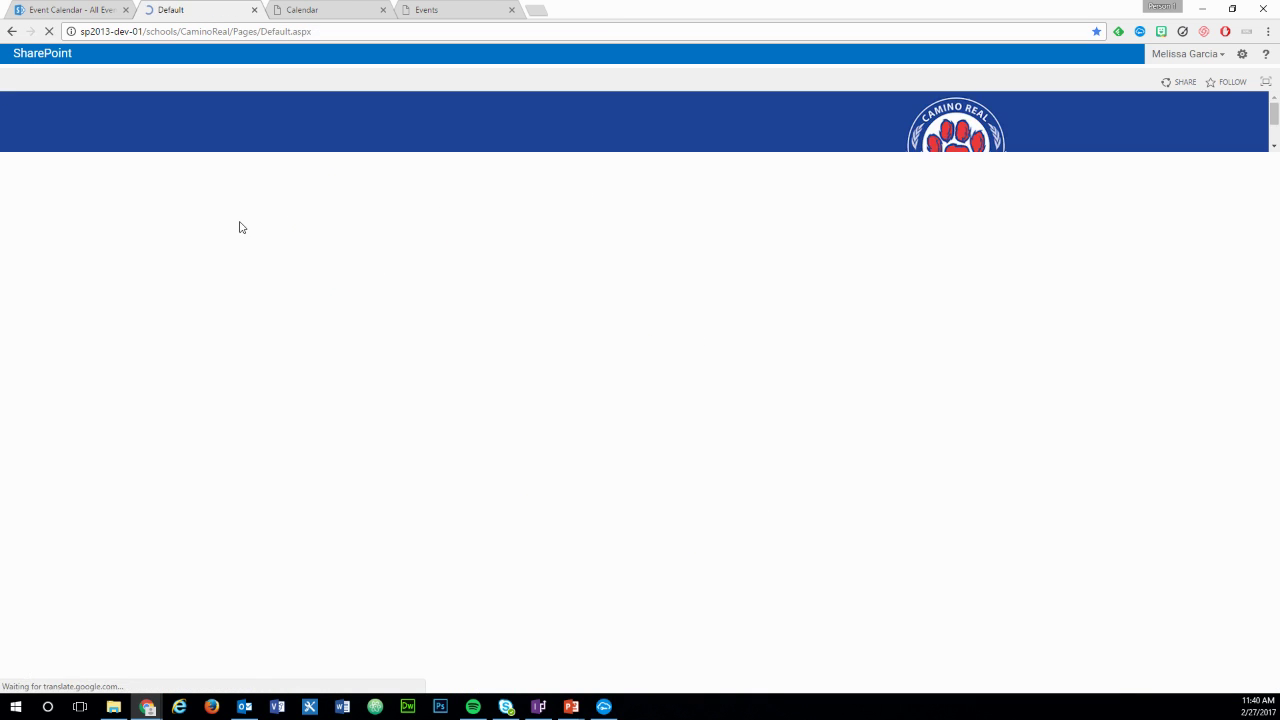
scroll(213, 270, "down", 4)
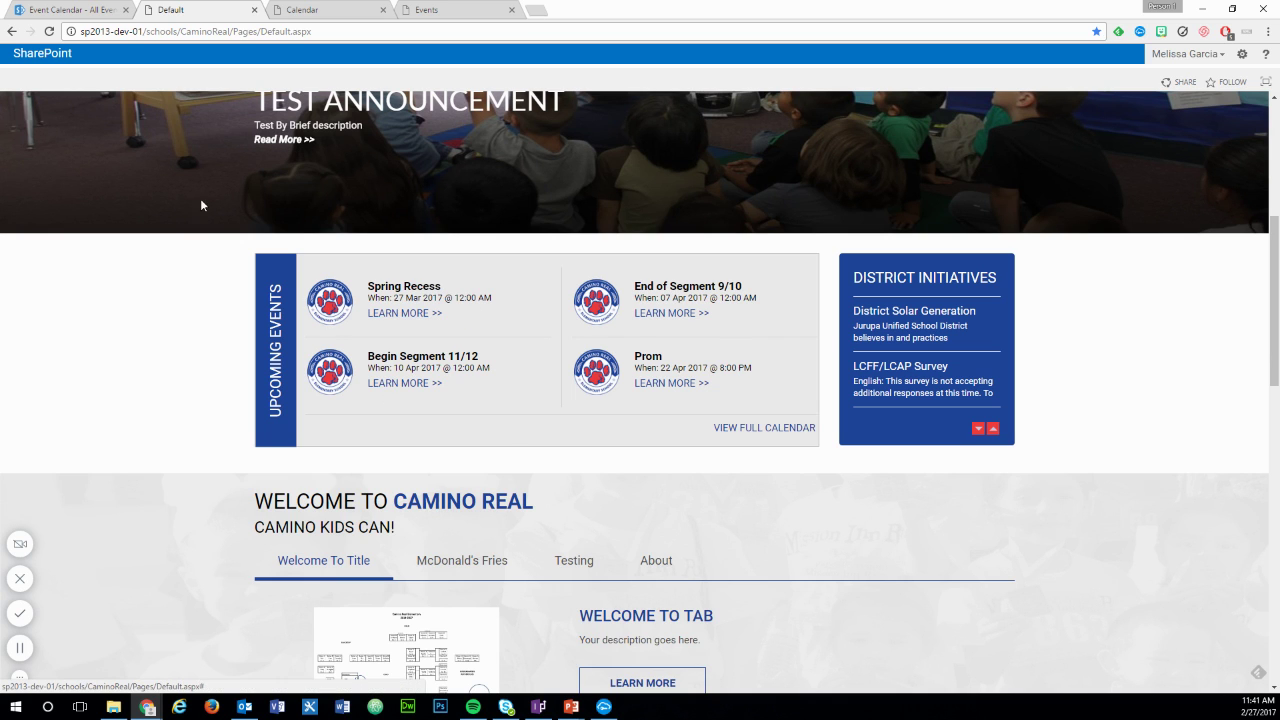
Step: Return to the Event Calendar list and view the Spring Recess item's available actions, including Delete Item, without choosing one
left_click(113, 12)
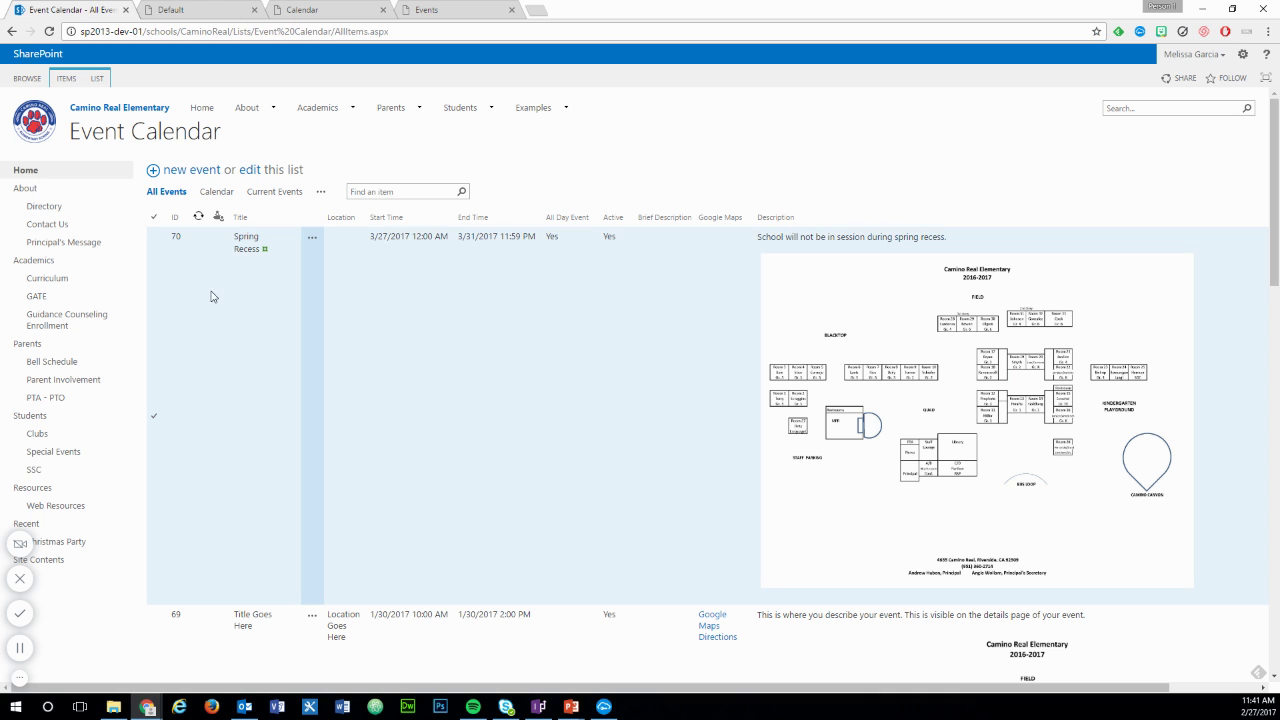
left_click(312, 238)
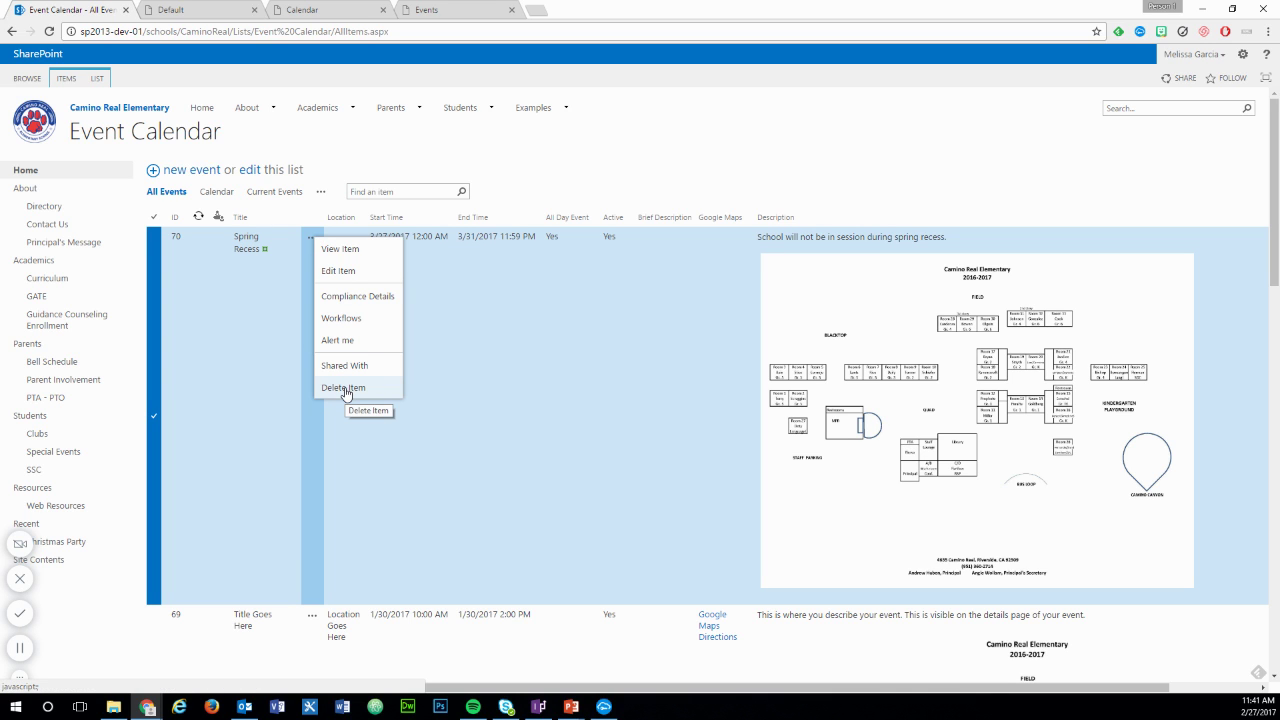
left_click(146, 290)
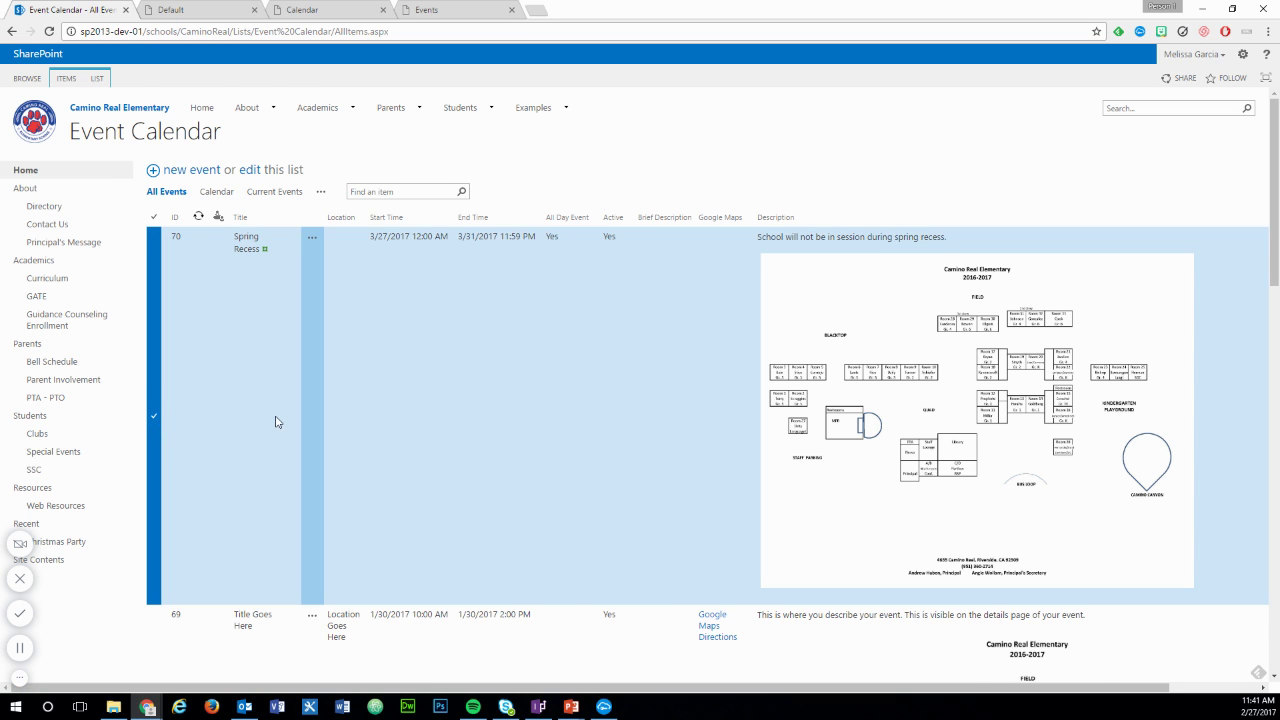
Step: Start deleting the "No school all week" event dated 12/26/2016, and decline sending it to the site Recycle Bin
scroll(277, 421, "down", 5)
scroll(271, 414, "up", 5)
scroll(394, 346, "down", 15)
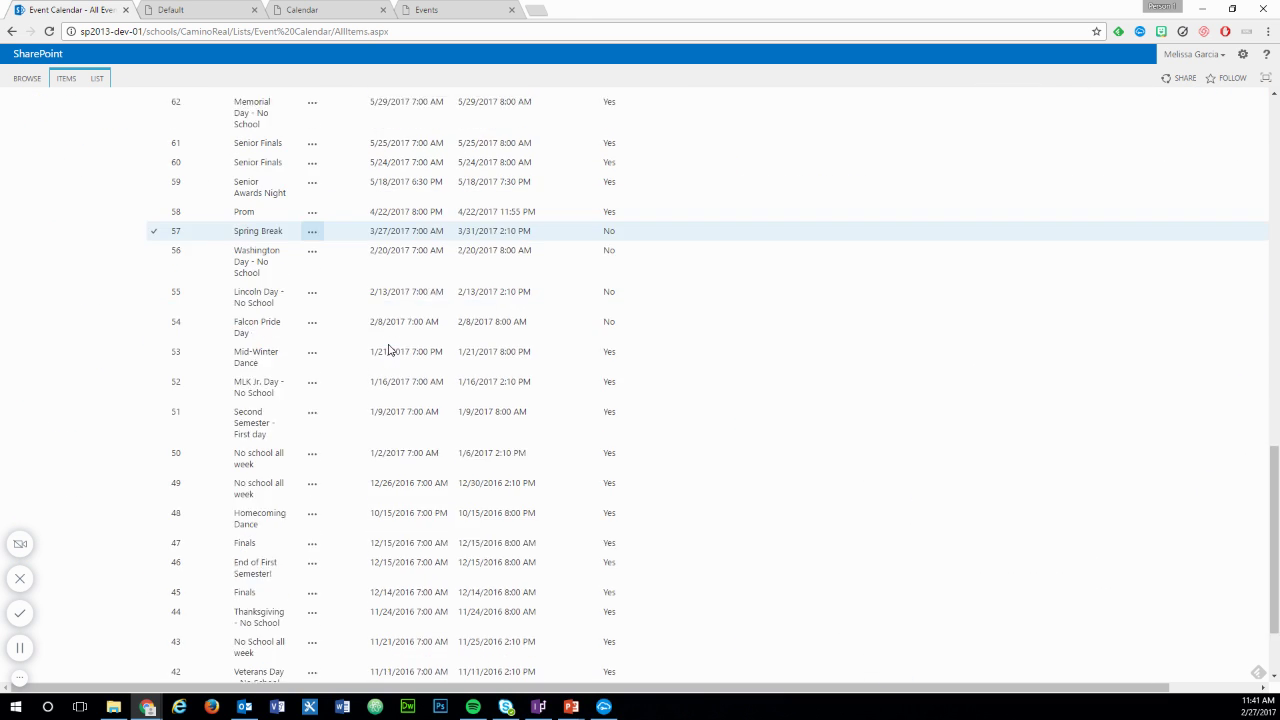
scroll(390, 349, "down", 3)
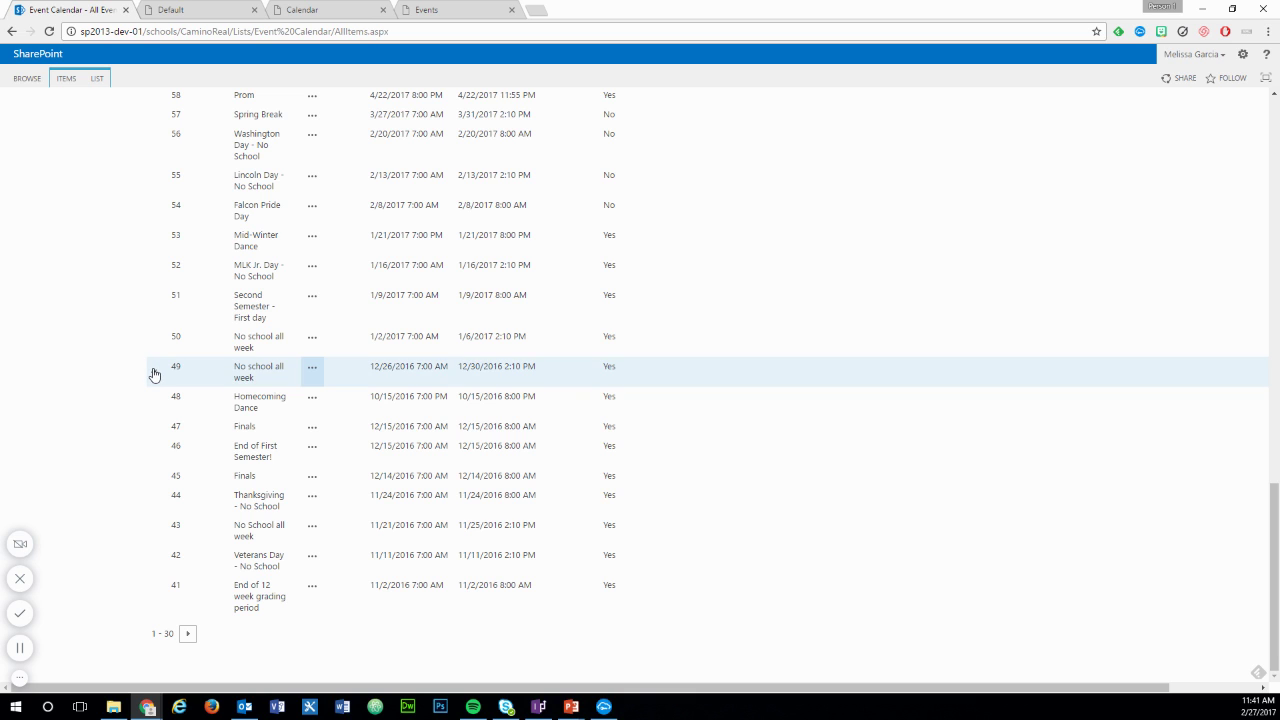
left_click(154, 371)
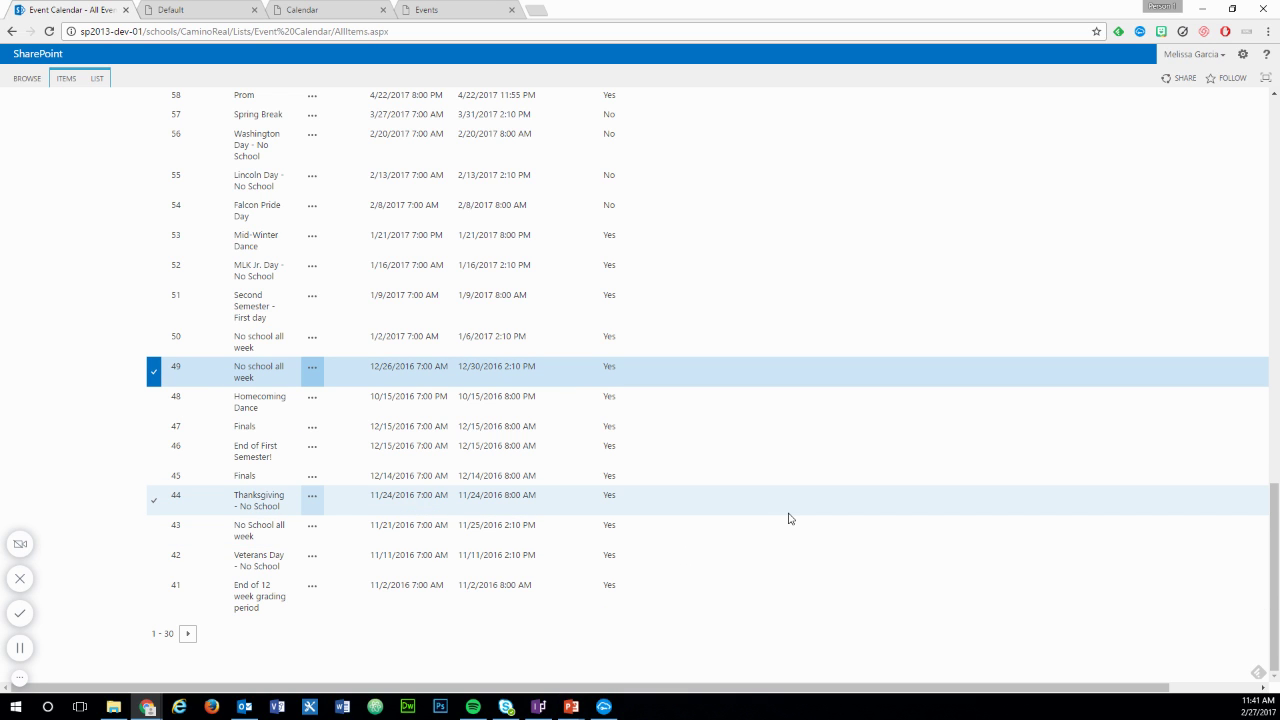
key("Delete")
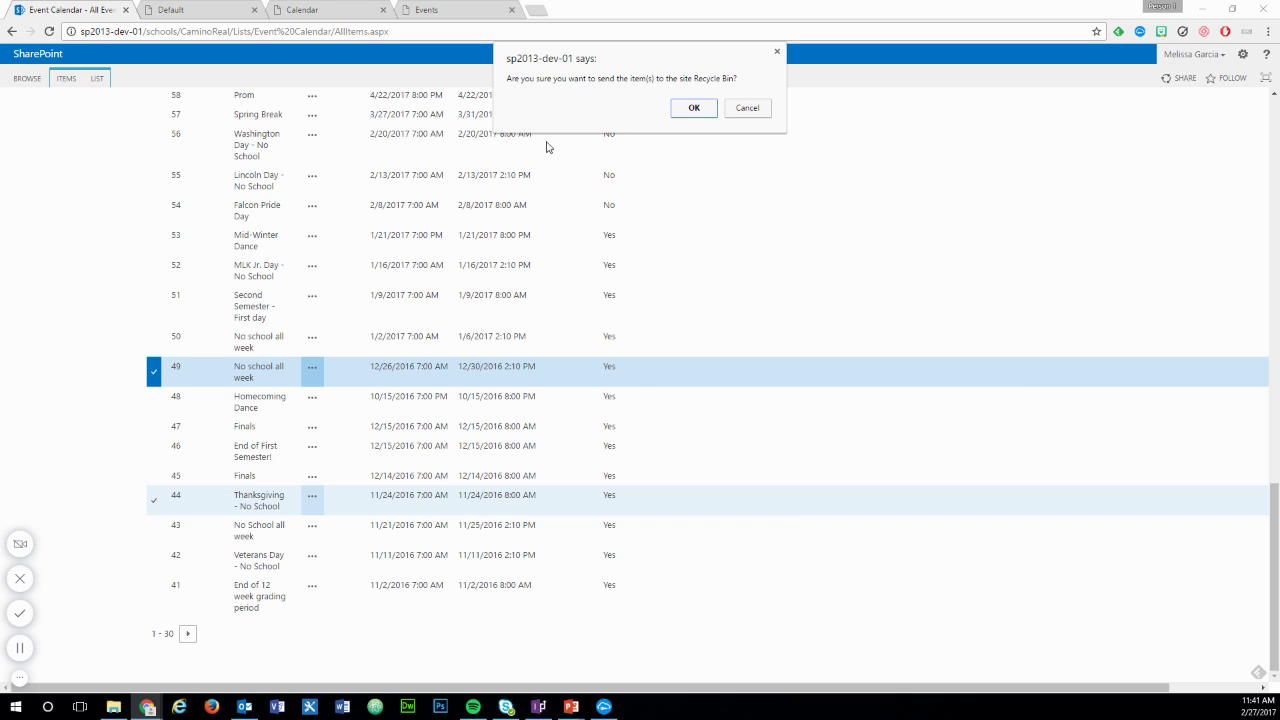
left_click(753, 109)
scroll(400, 420, "up", 10)
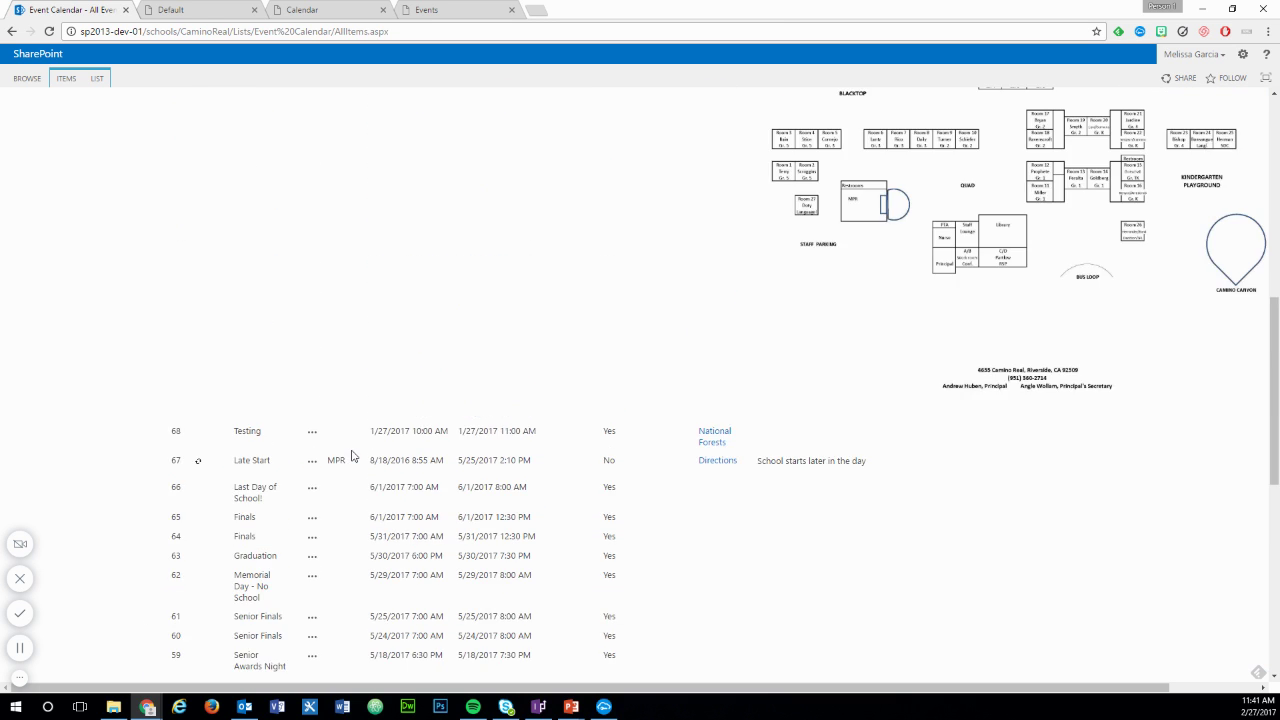